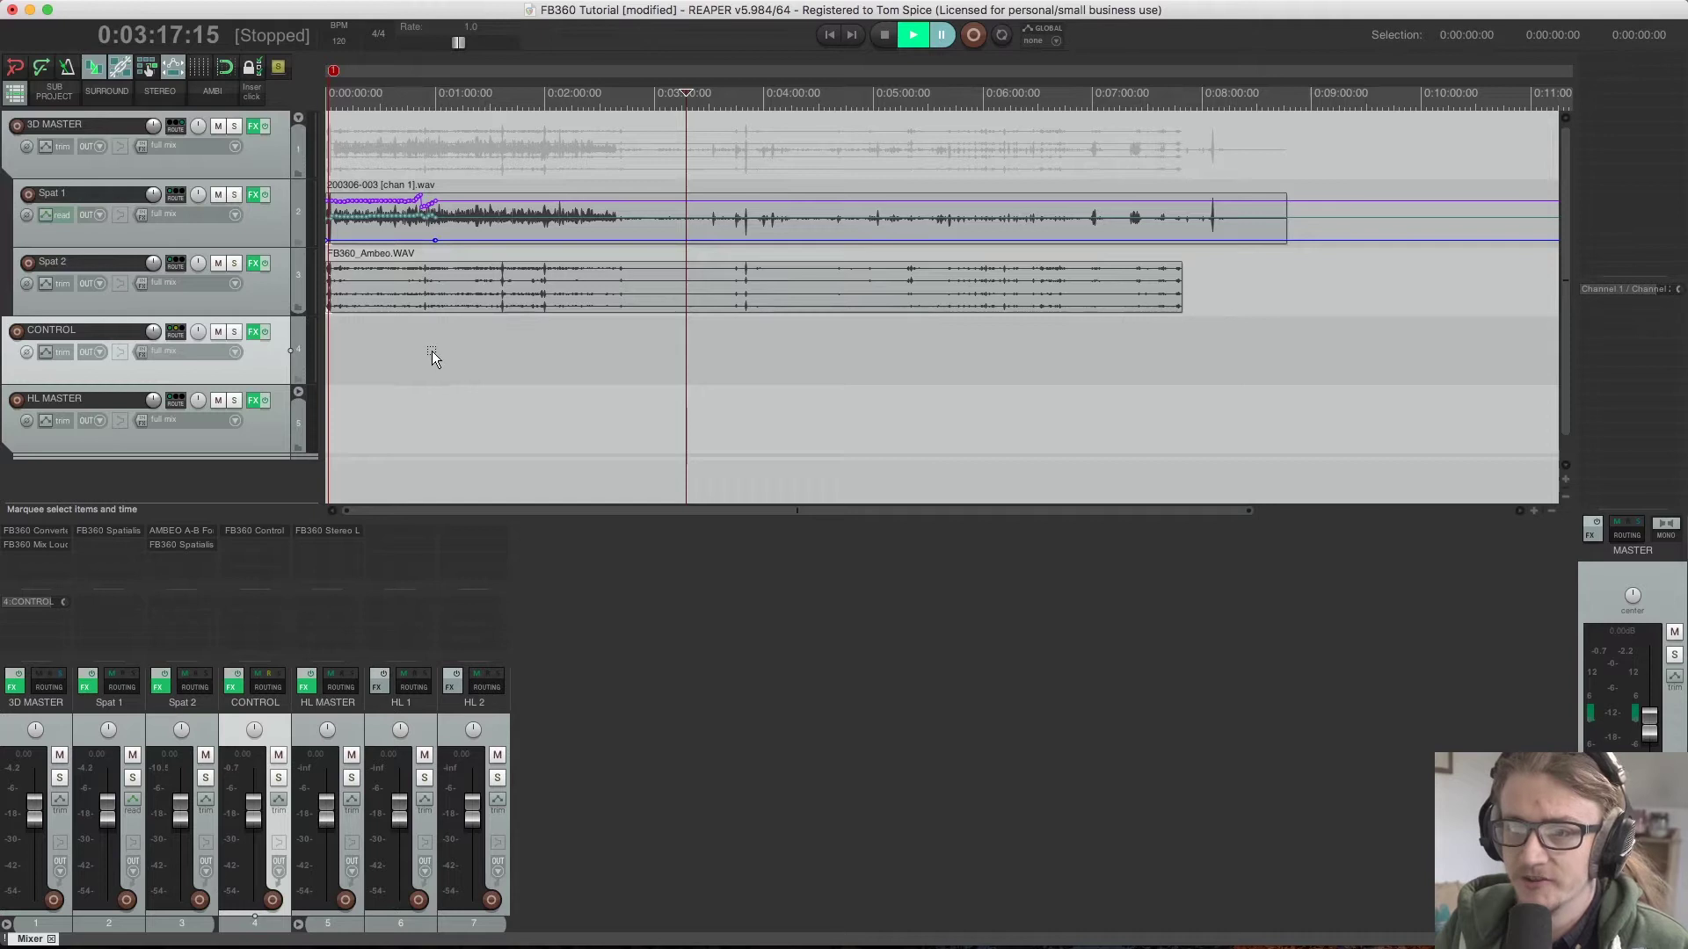
- Drag a time selection across the tracks and extend its start back to 0:00:00
{"action": "left_click_drag", "start_coordinate": [340, 350], "coordinate": [1182, 352]}
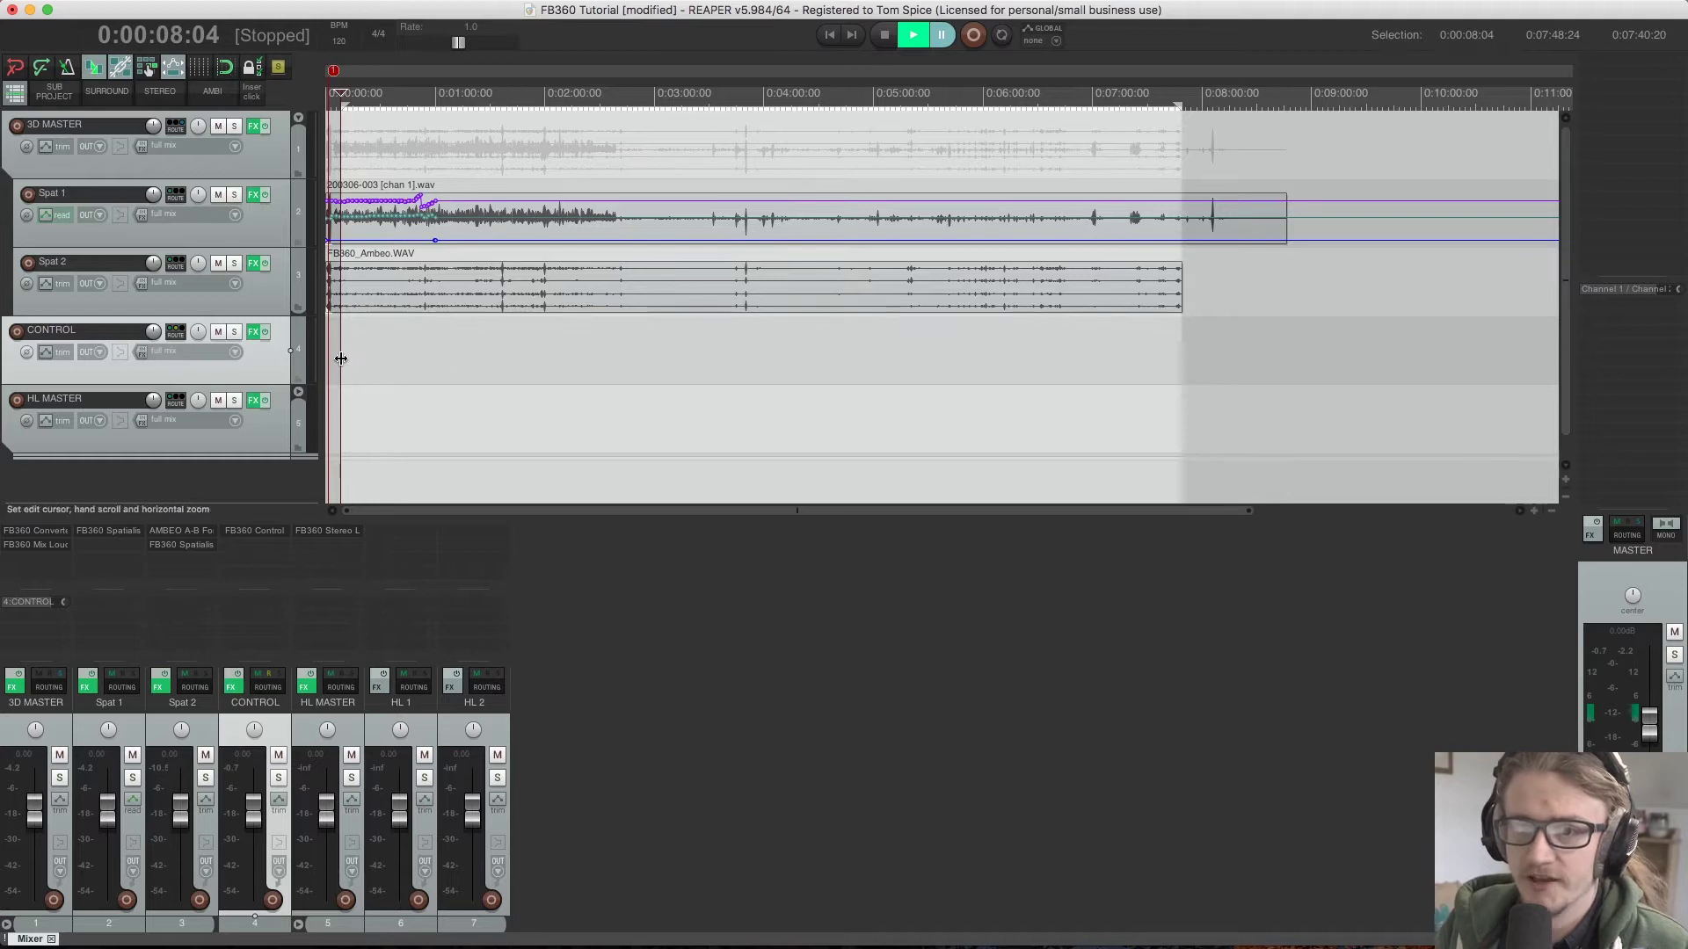
{"action": "left_click_drag", "start_coordinate": [341, 359], "coordinate": [281, 353]}
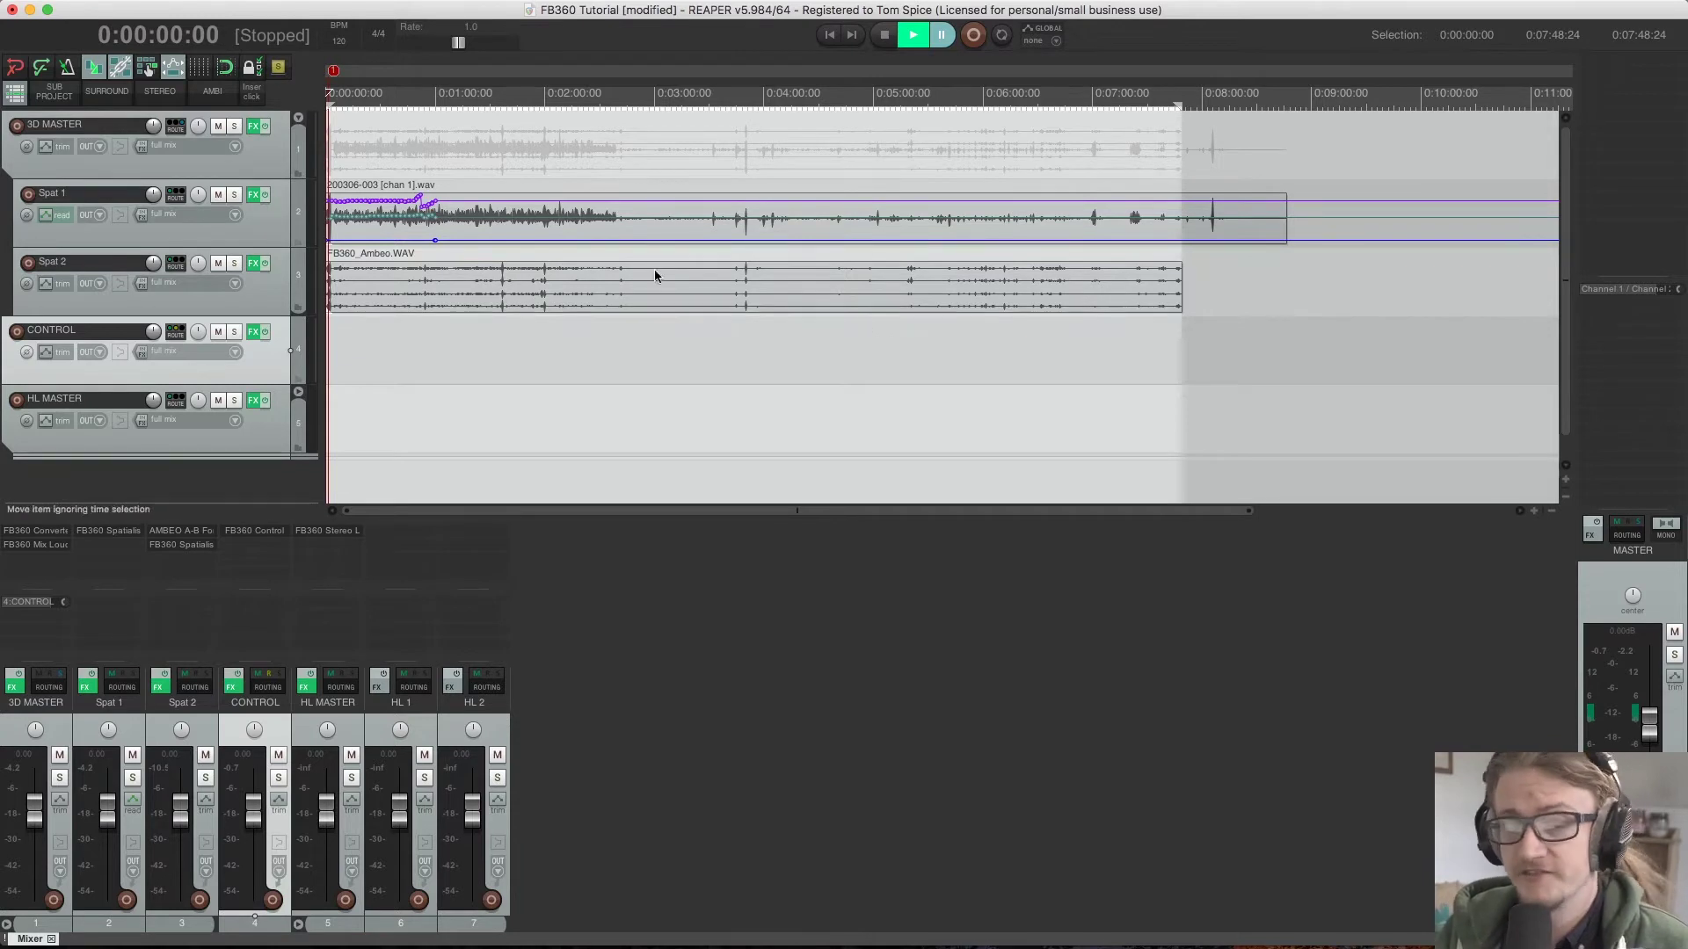
{"action": "left_click", "coordinate": [91, 271]}
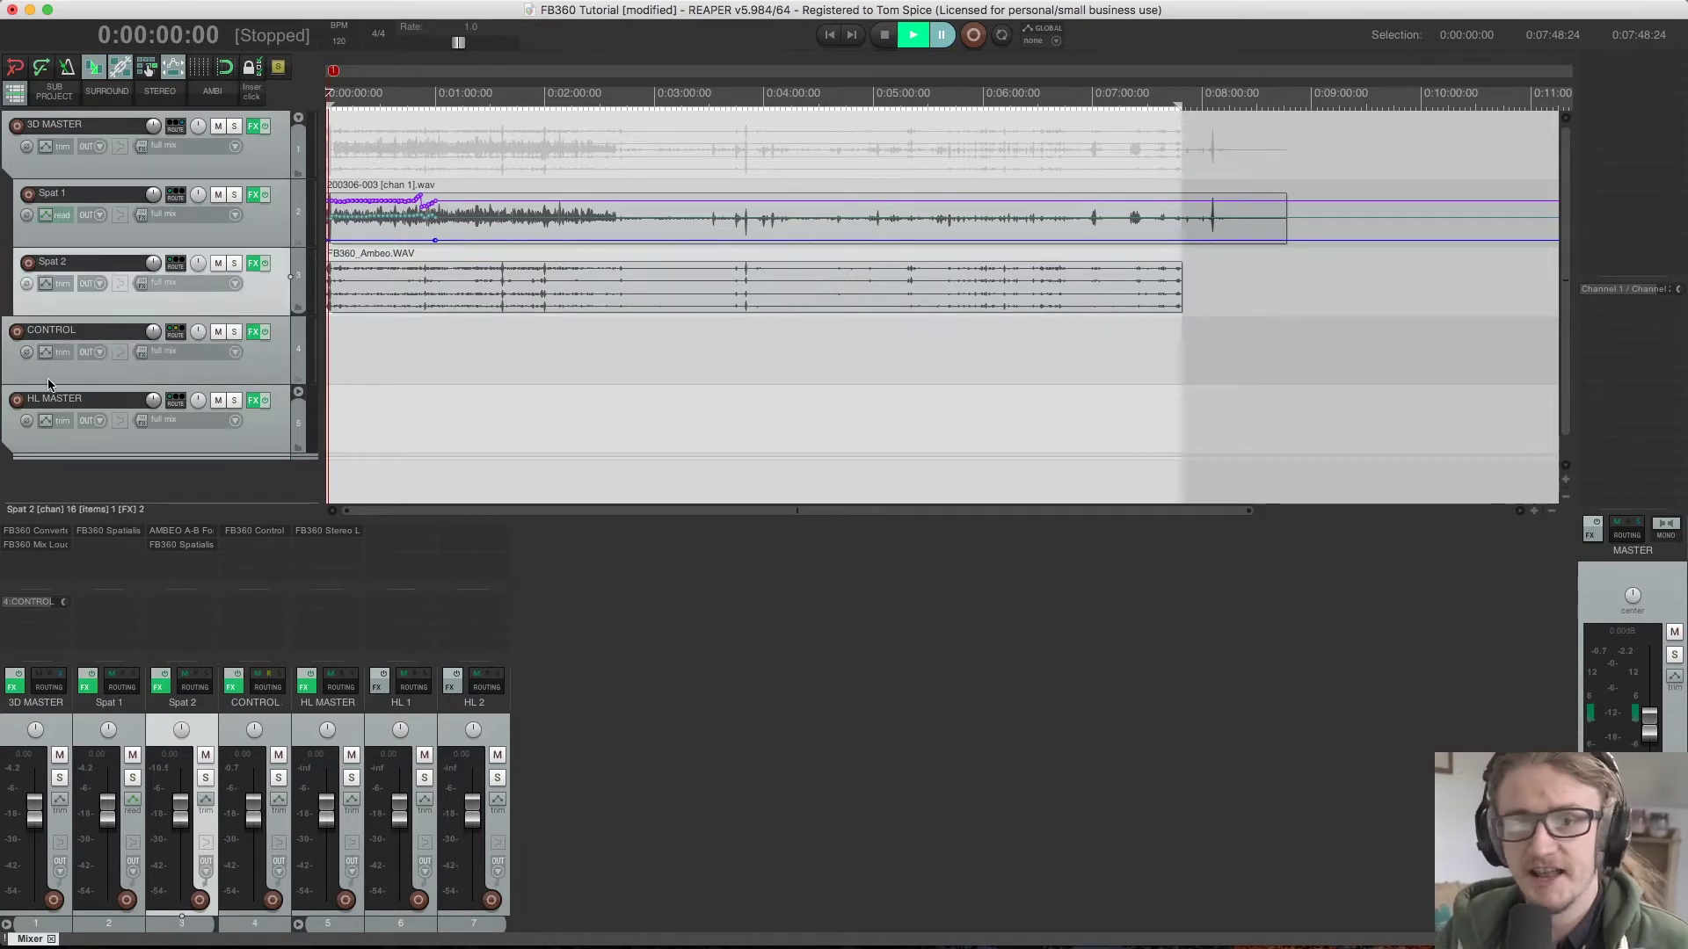
{"action": "left_click", "coordinate": [232, 375]}
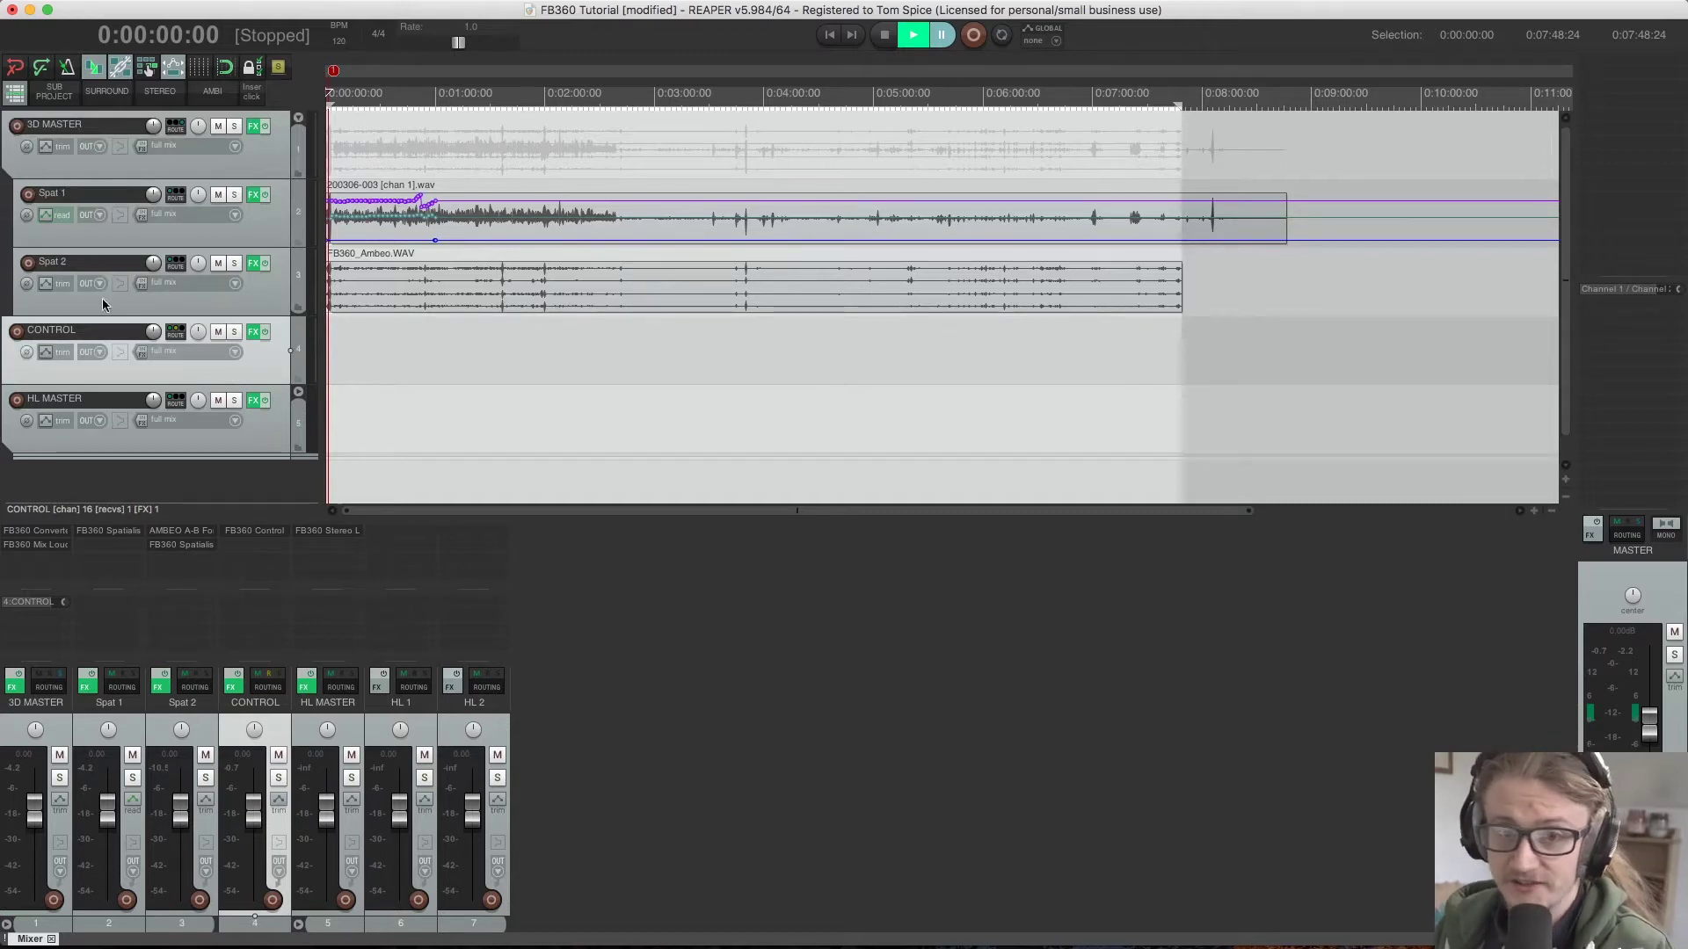
{"action": "left_click", "coordinate": [255, 163], "text": "shift"}
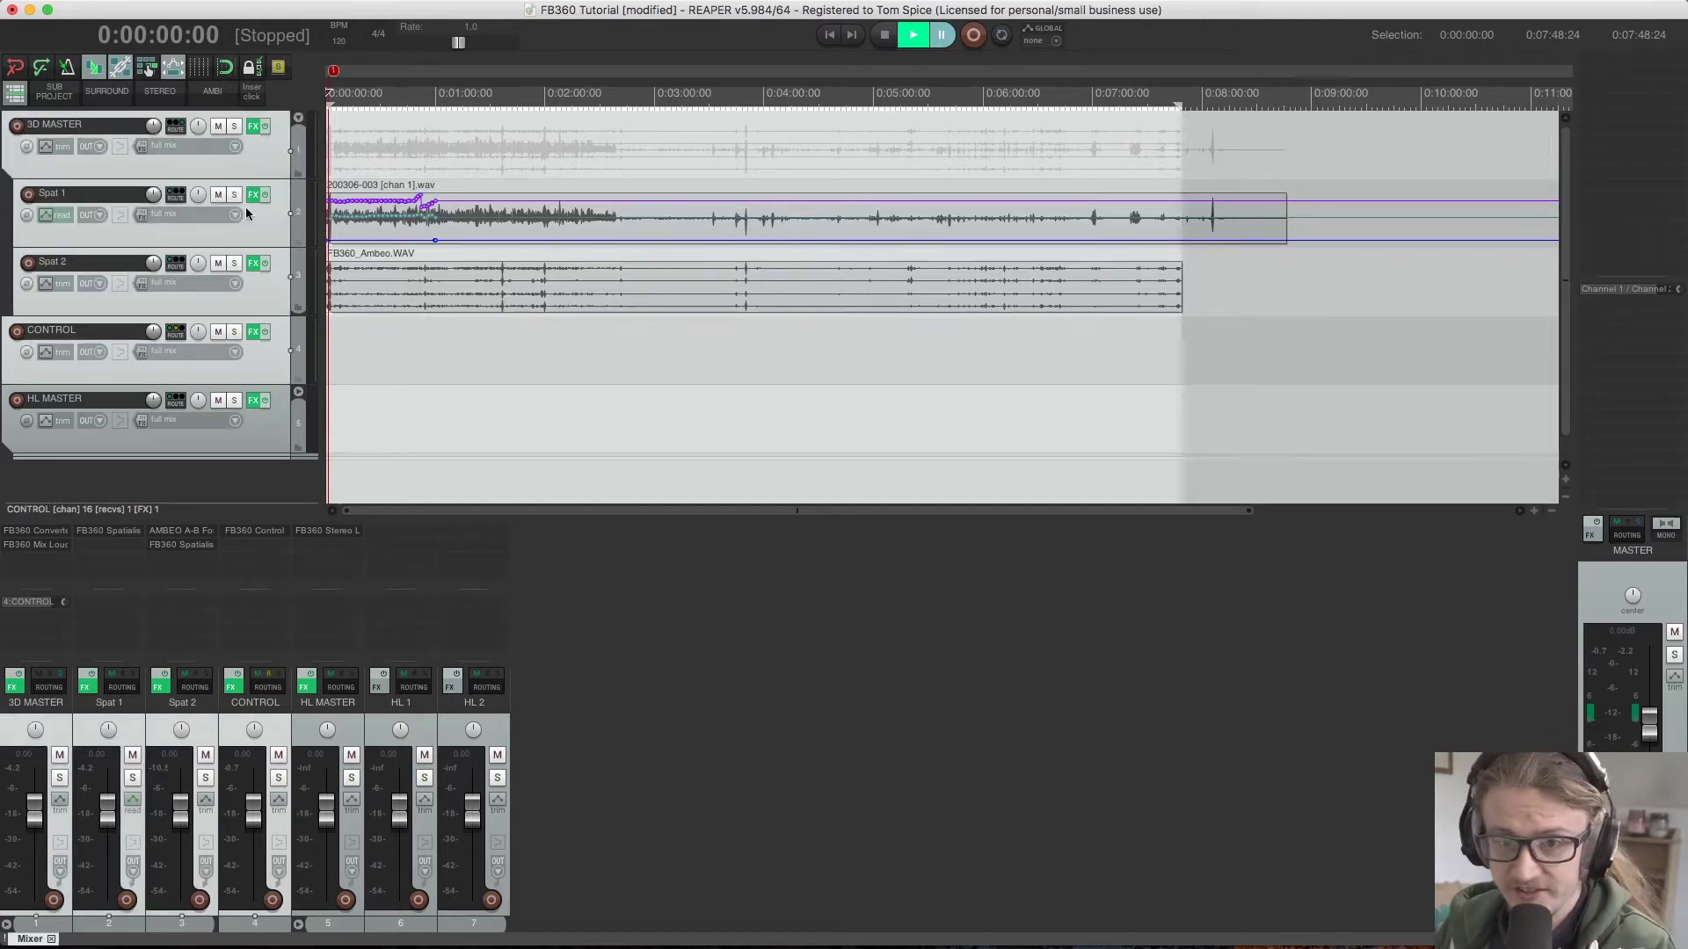
{"action": "left_click", "coordinate": [129, 434]}
{"action": "left_click", "coordinate": [111, 378]}
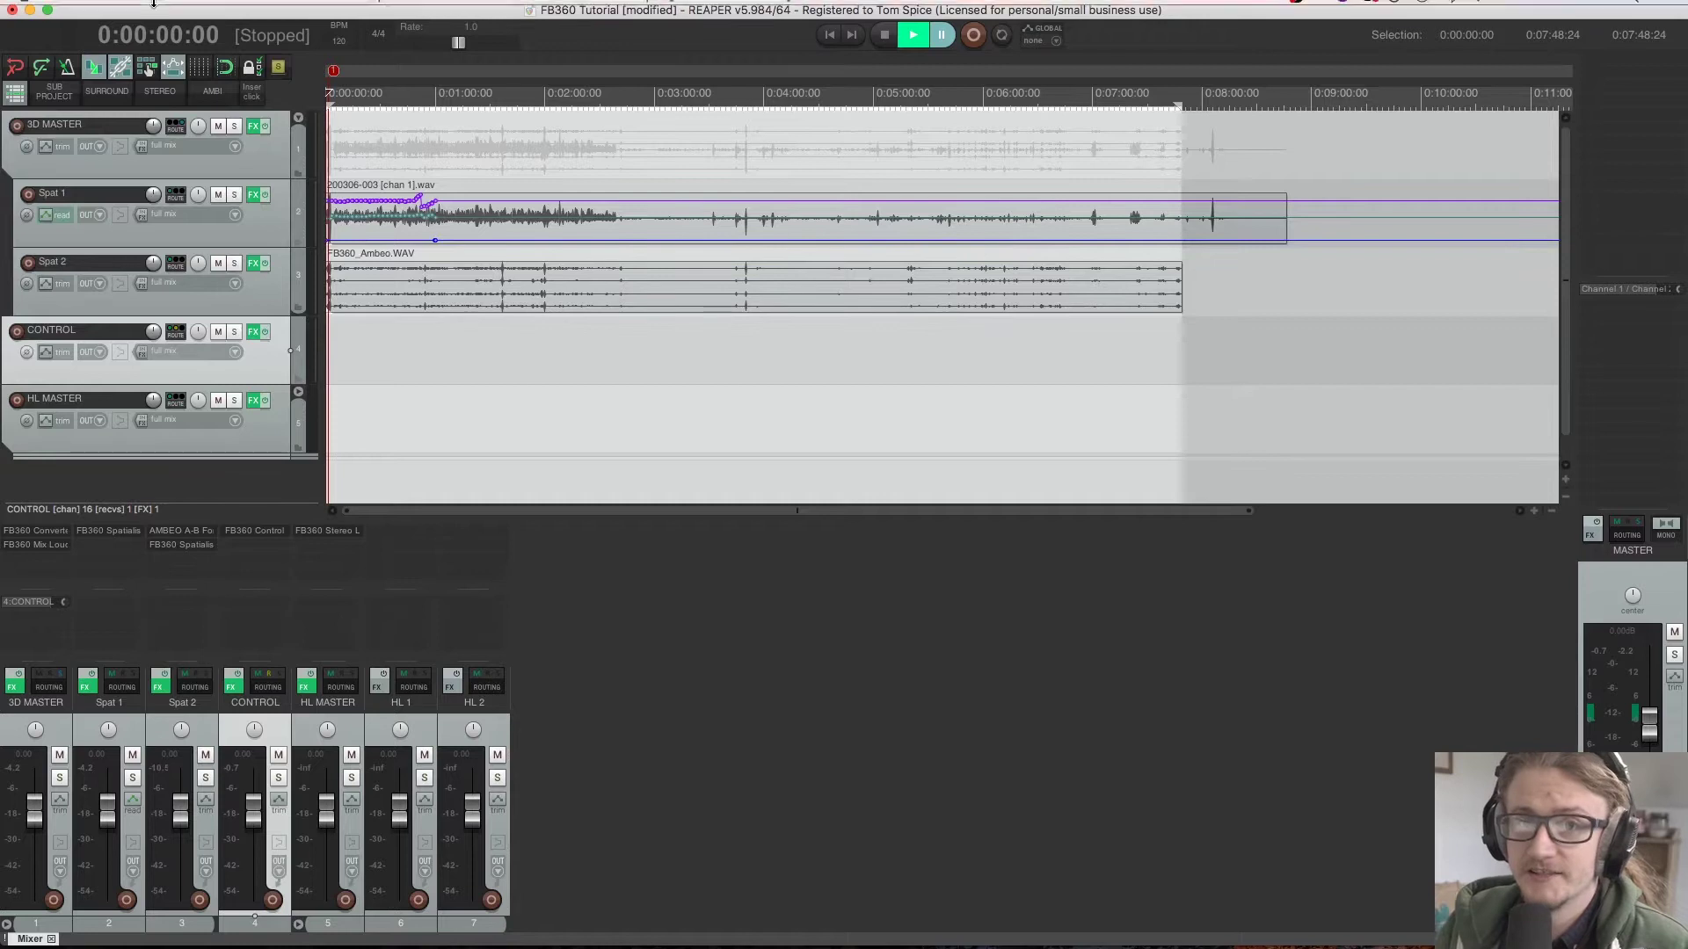
- Open Render to File from the File menu and keep Stems (selected tracks) as the source
{"action": "left_click", "coordinate": [126, 10]}
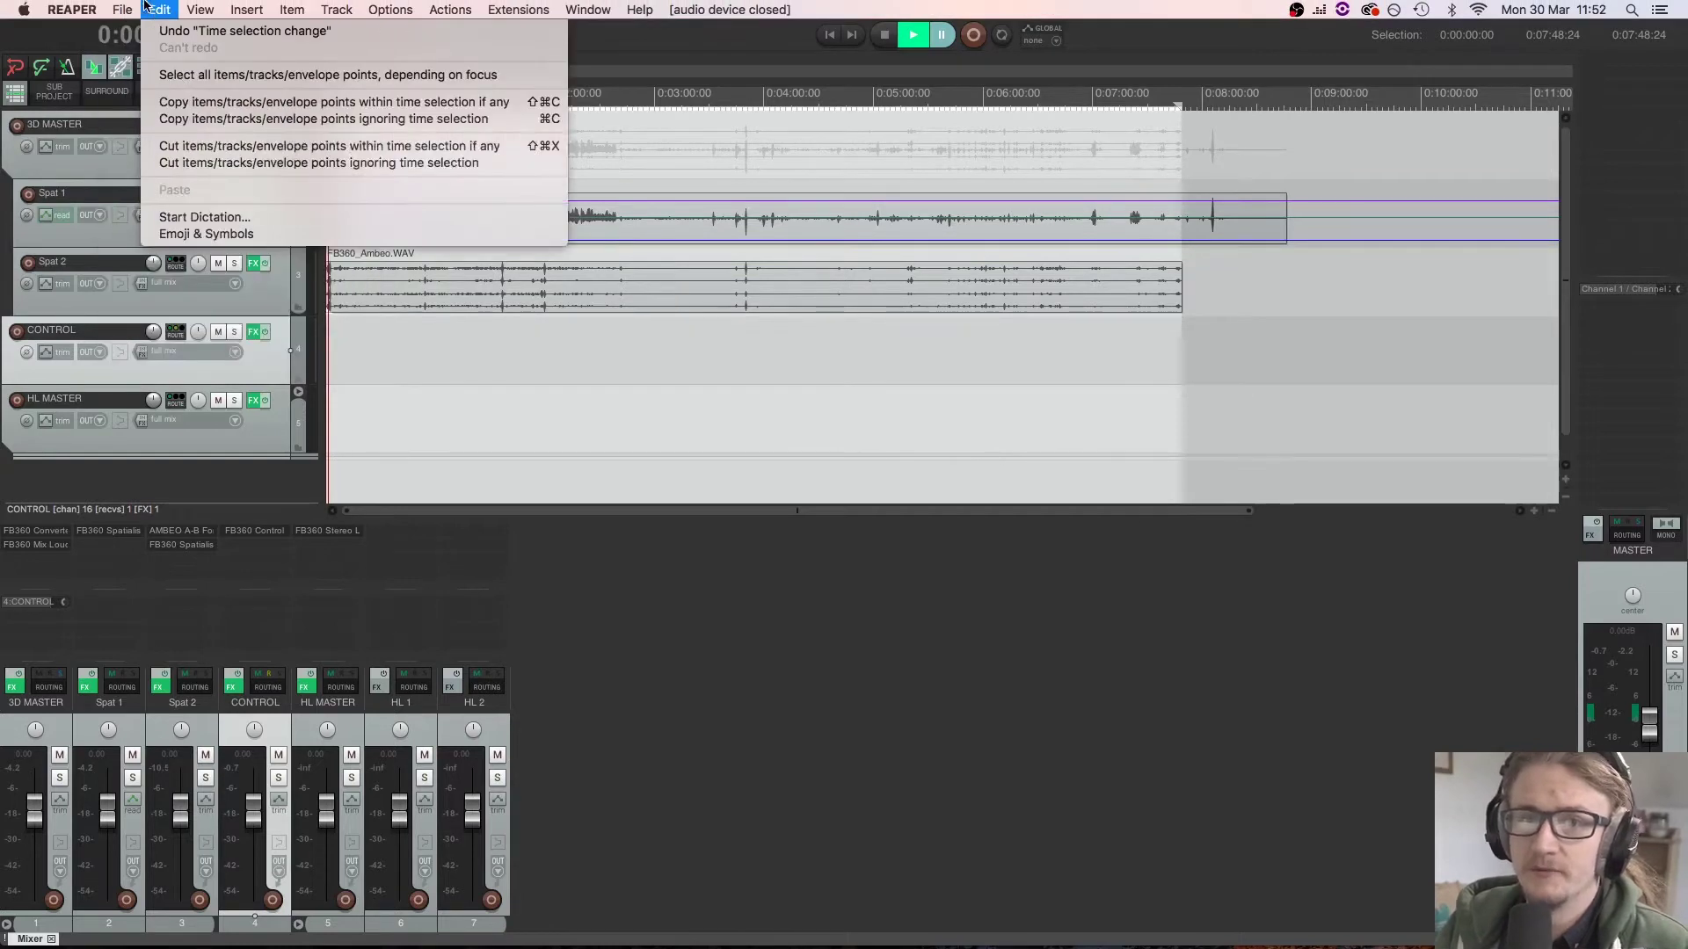
{"action": "left_click", "coordinate": [158, 252]}
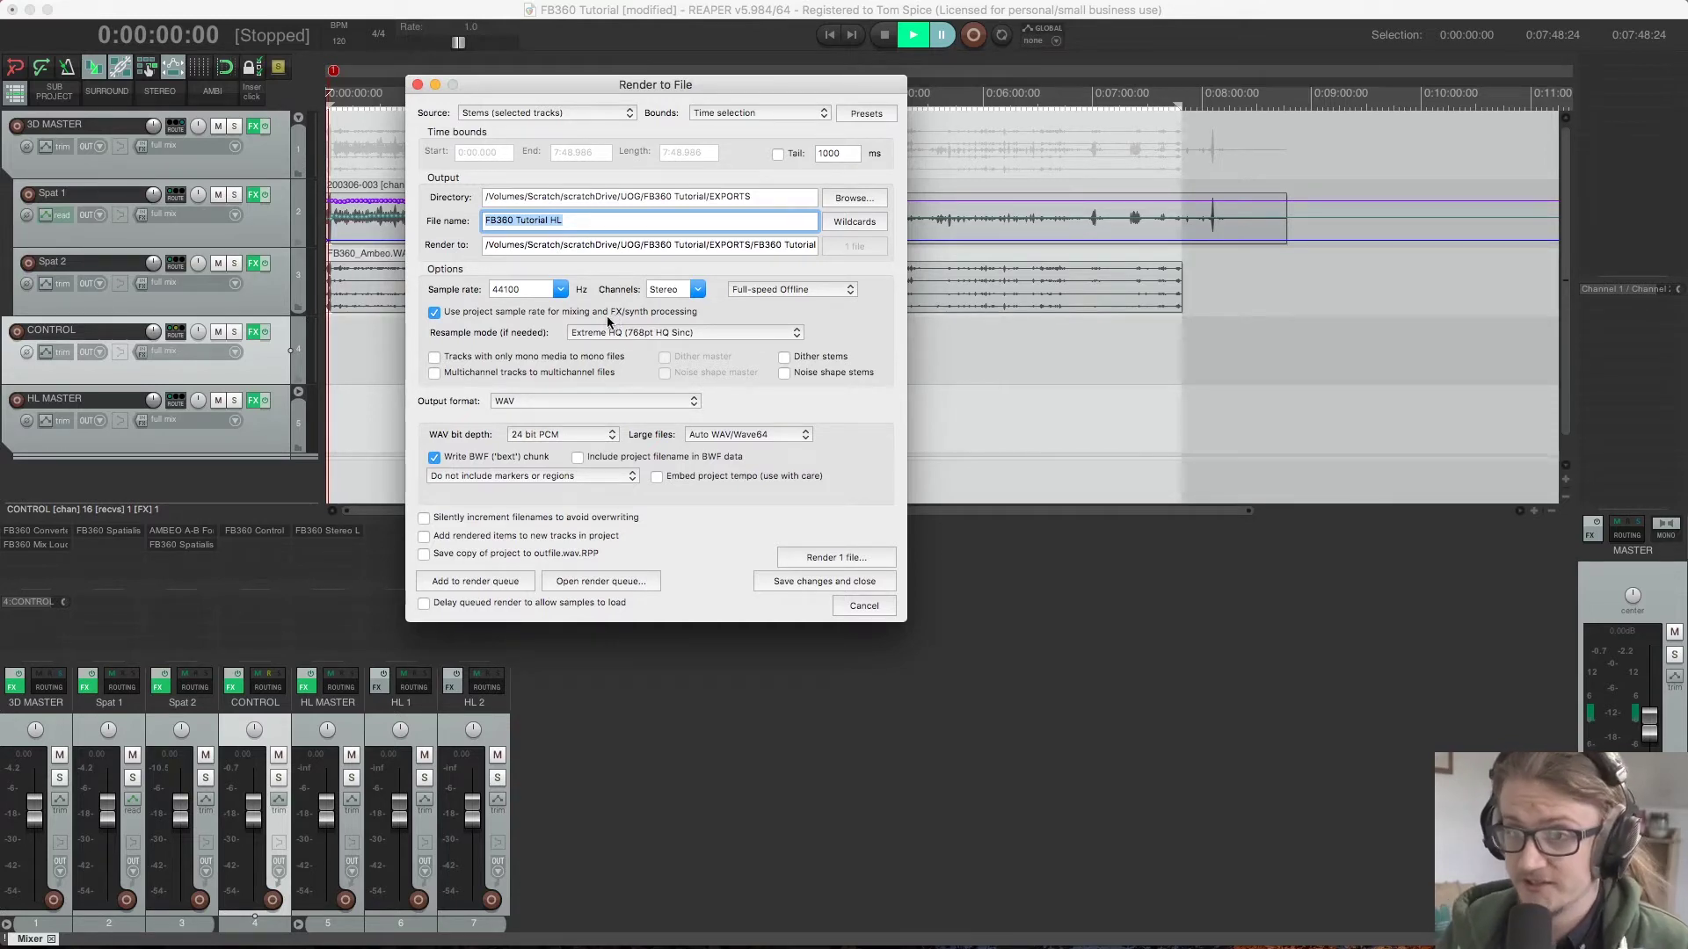
{"action": "left_click", "coordinate": [542, 114]}
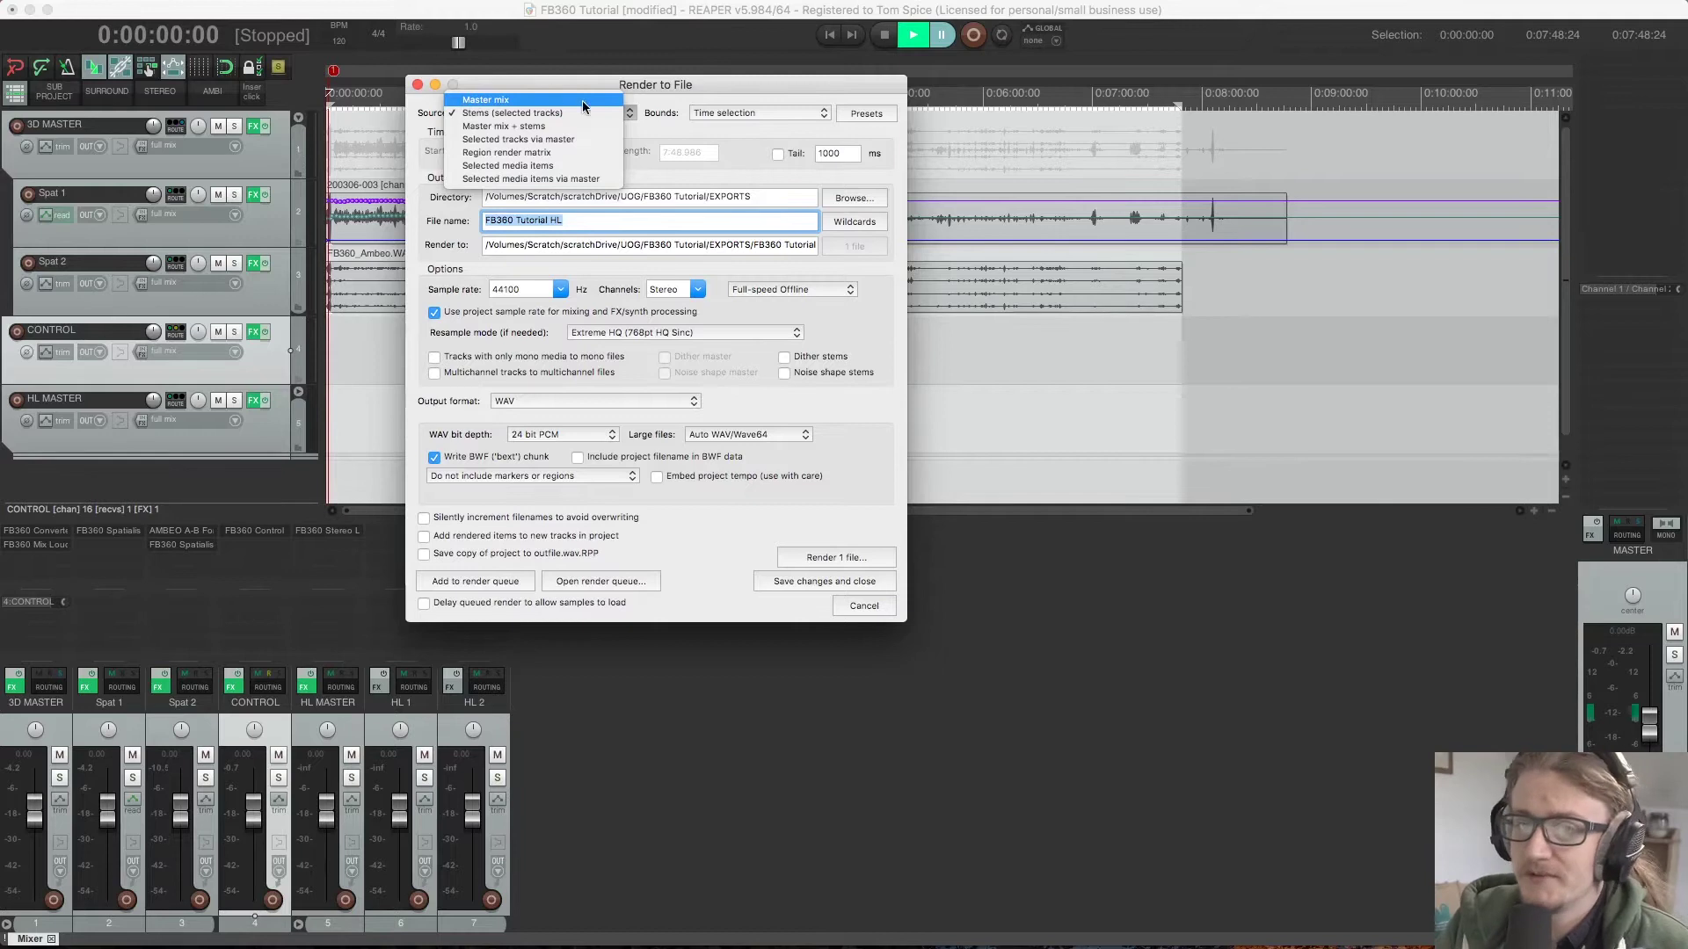
{"action": "left_click", "coordinate": [556, 113]}
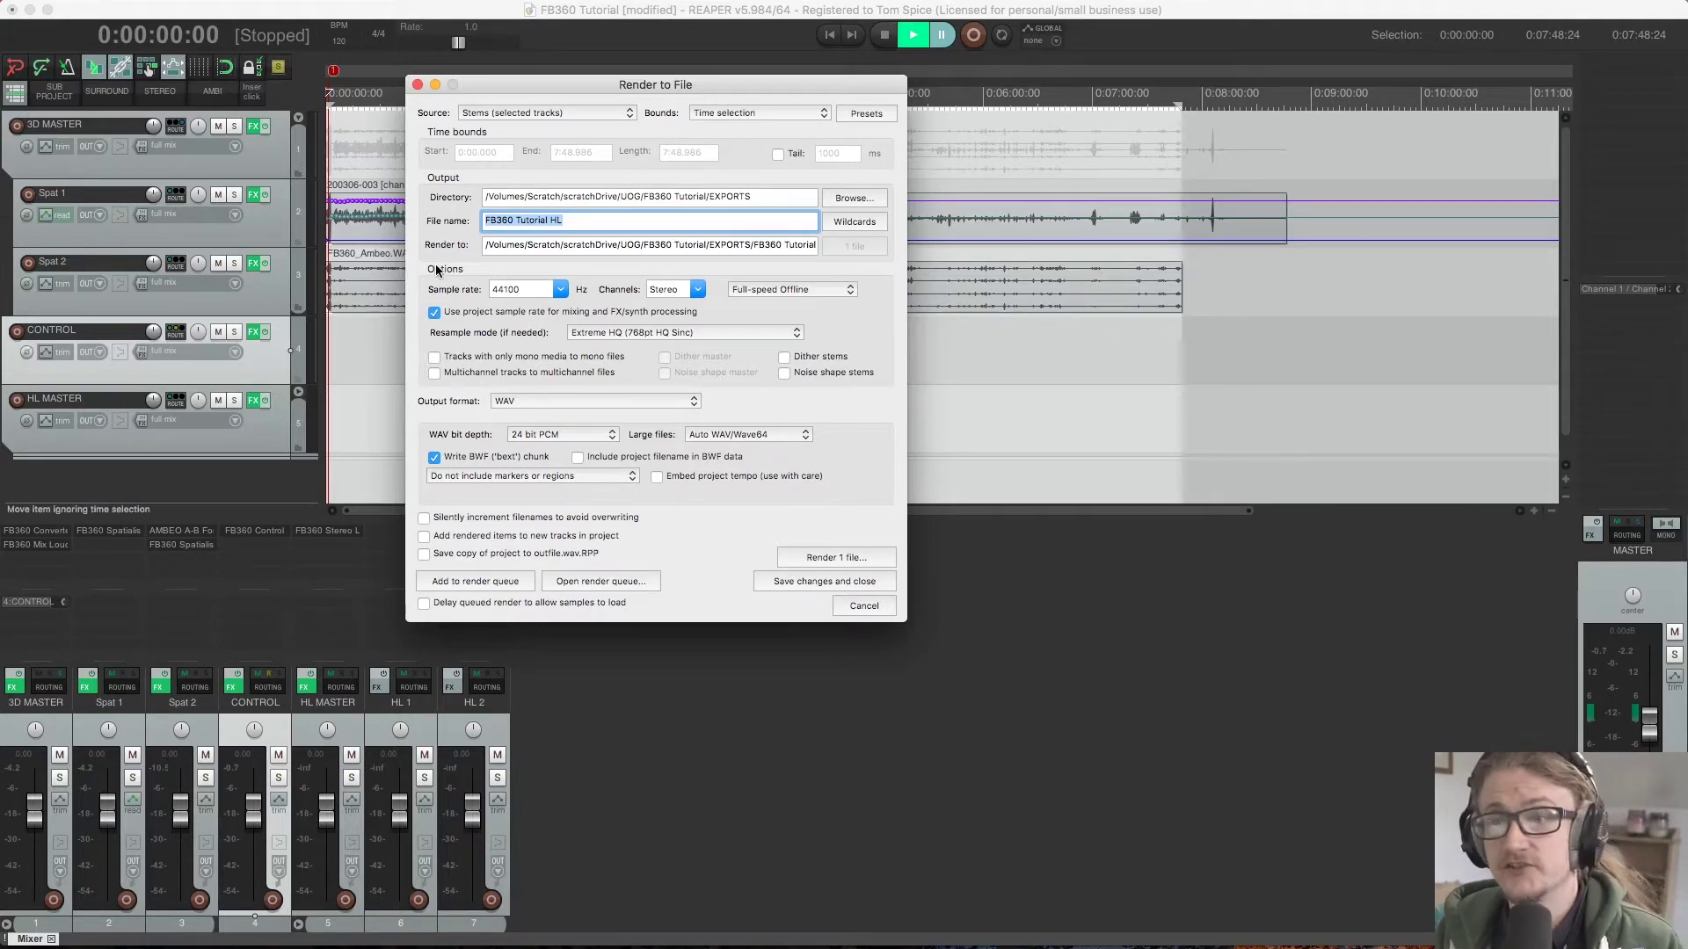
- Keep Time selection as the render bounds
{"action": "left_click", "coordinate": [703, 113]}
{"action": "left_click", "coordinate": [648, 115]}
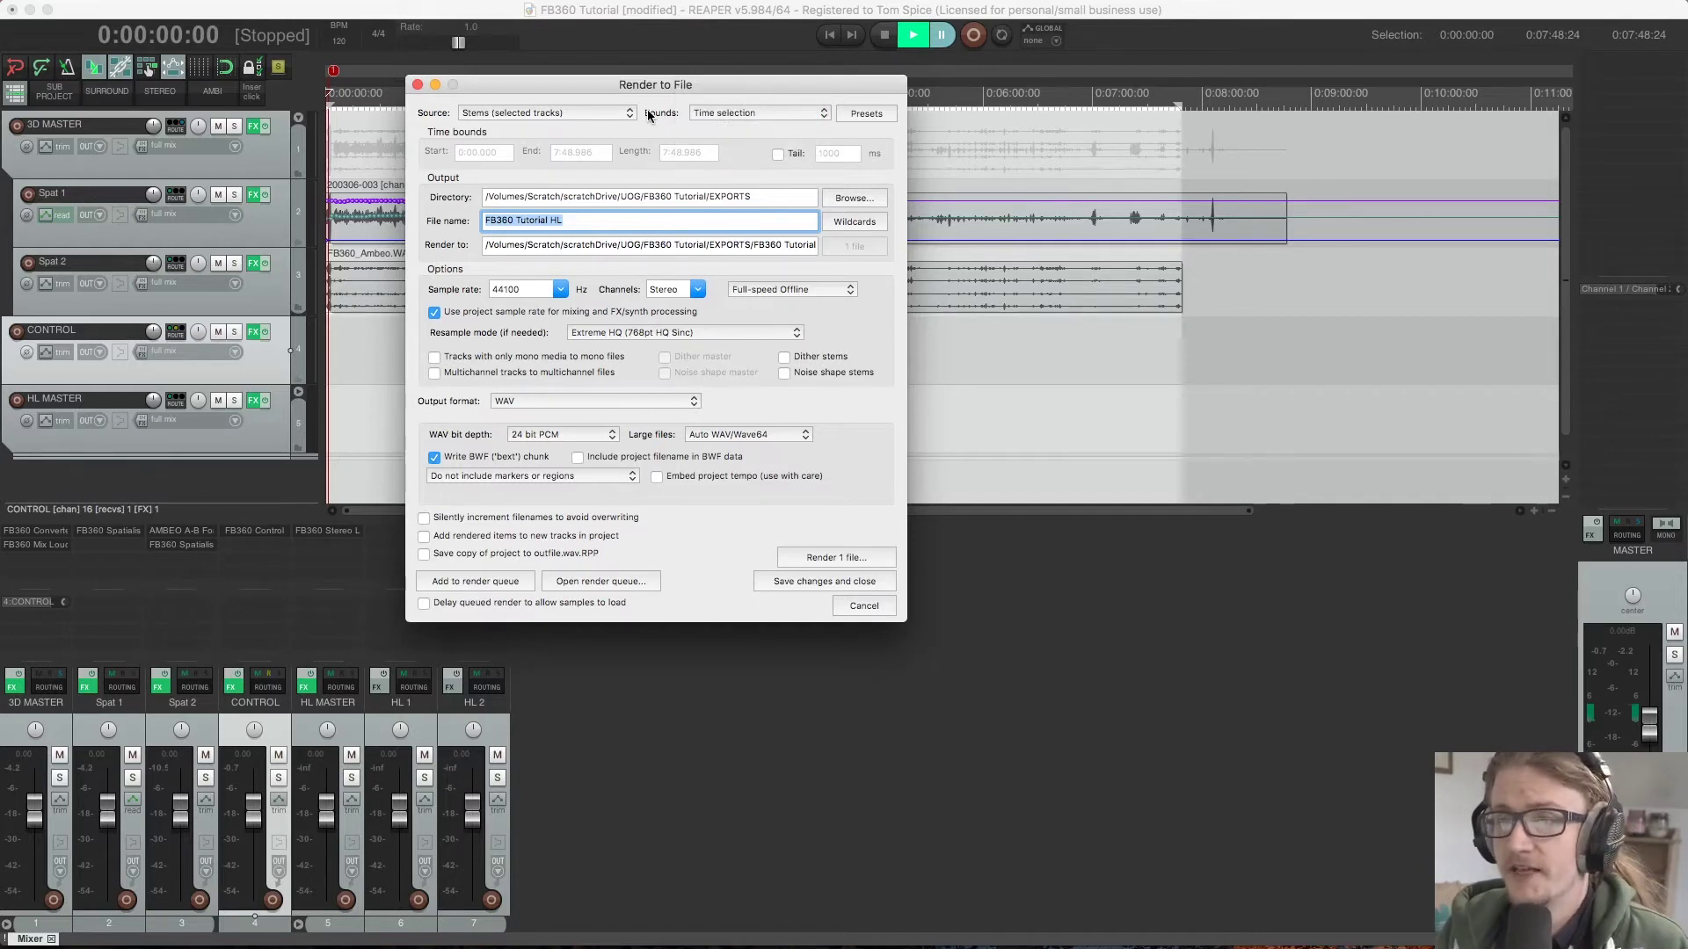
{"action": "left_click", "coordinate": [716, 113]}
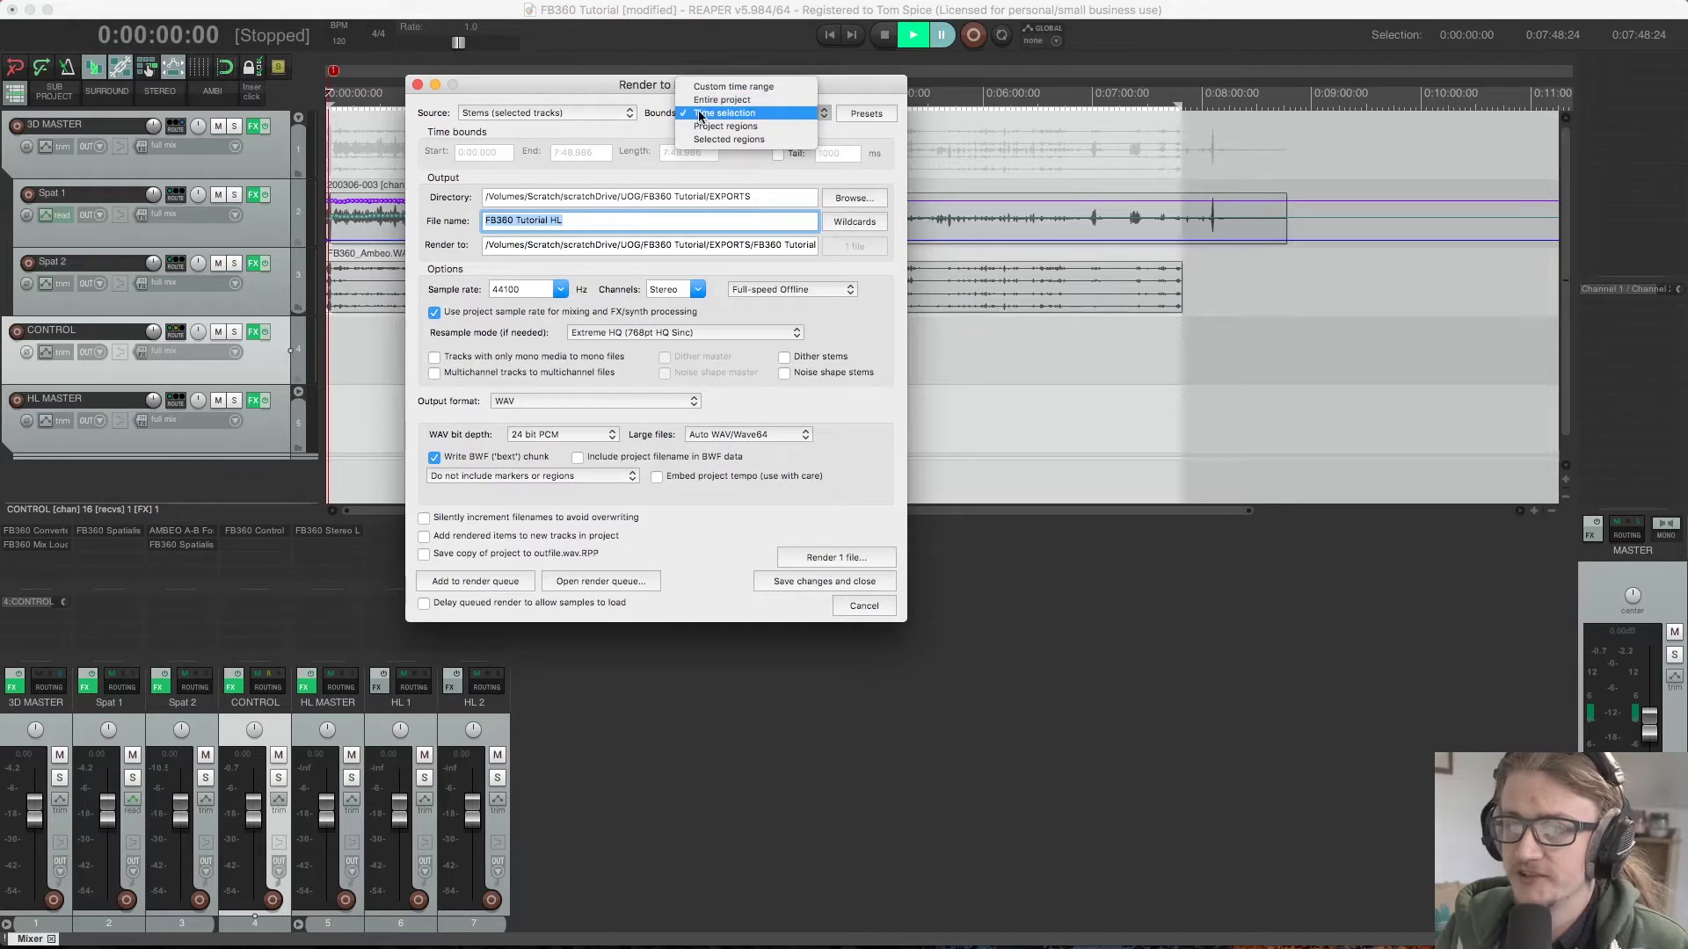
{"action": "left_click", "coordinate": [748, 115]}
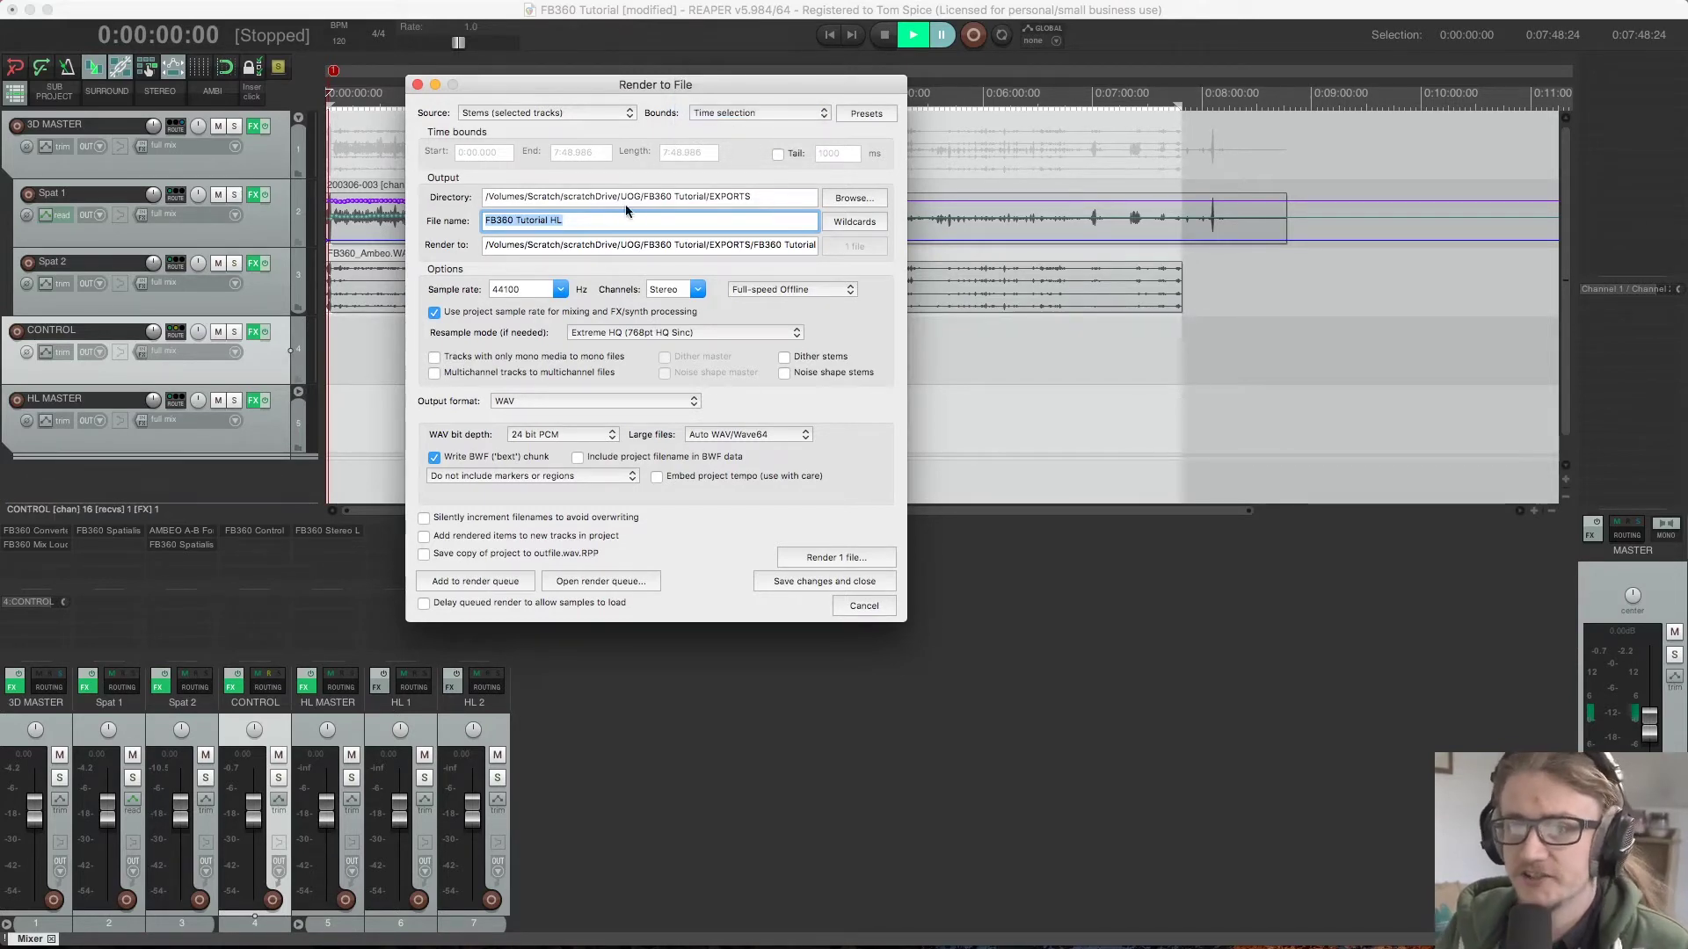
- Change the output file name from FB360 Tutorial HL to FB360 Tutorial AMBI
{"action": "left_click", "coordinate": [604, 220]}
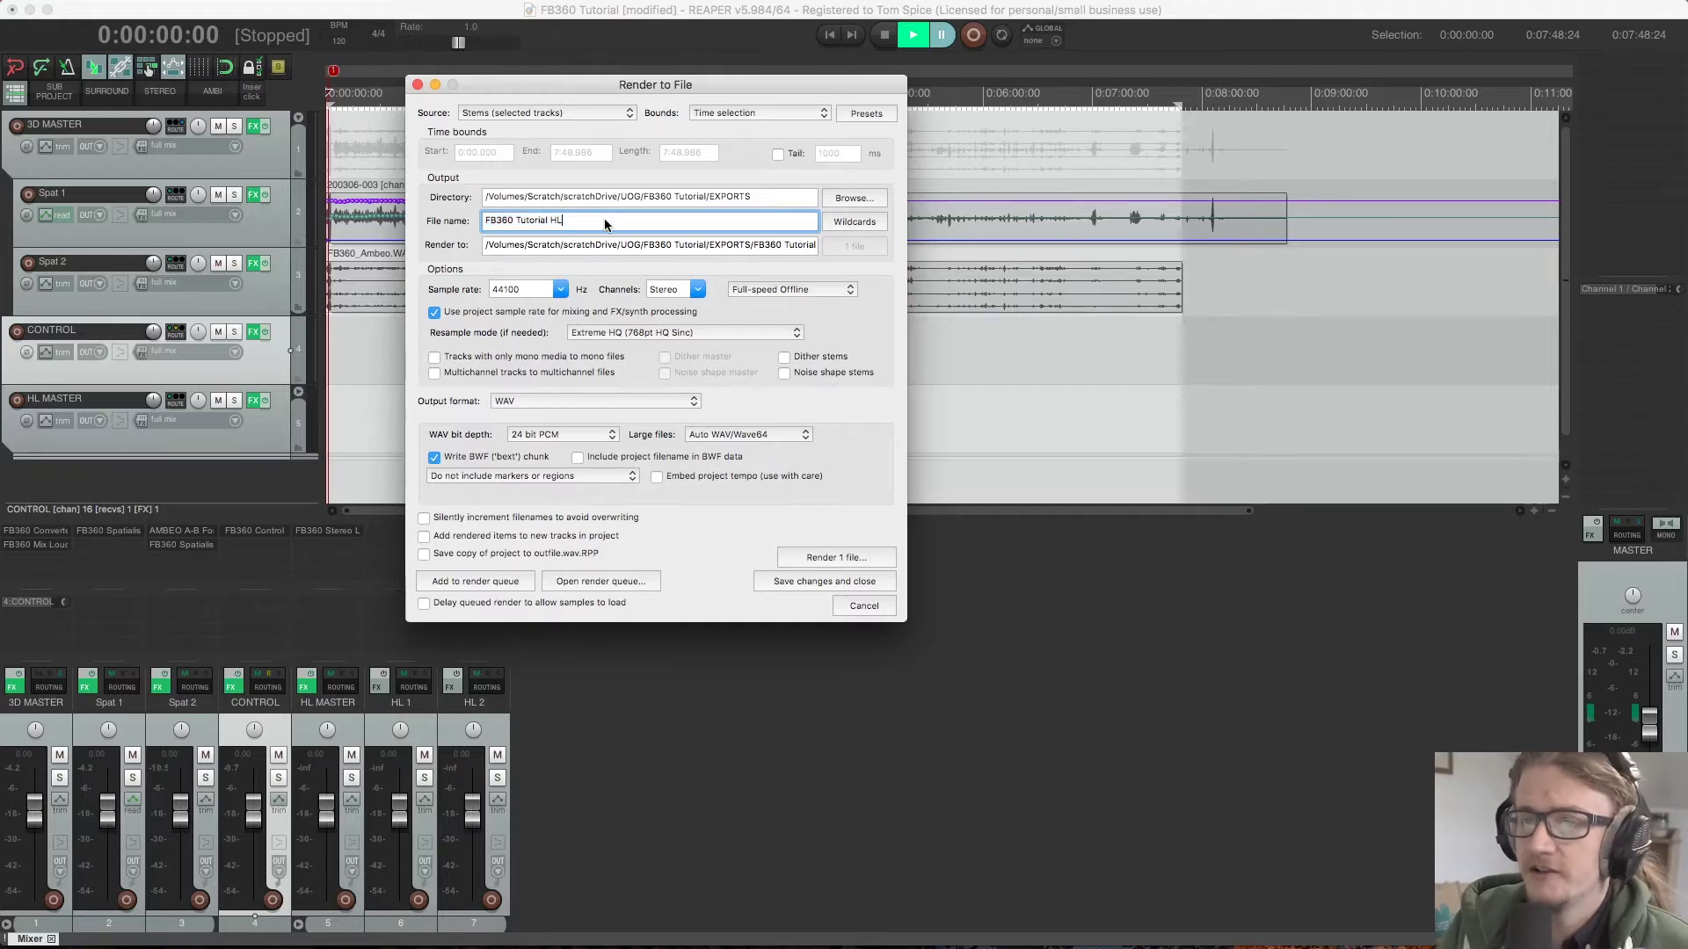
{"action": "key", "text": "BackSpace"}
{"action": "key", "text": "BackSpace"}
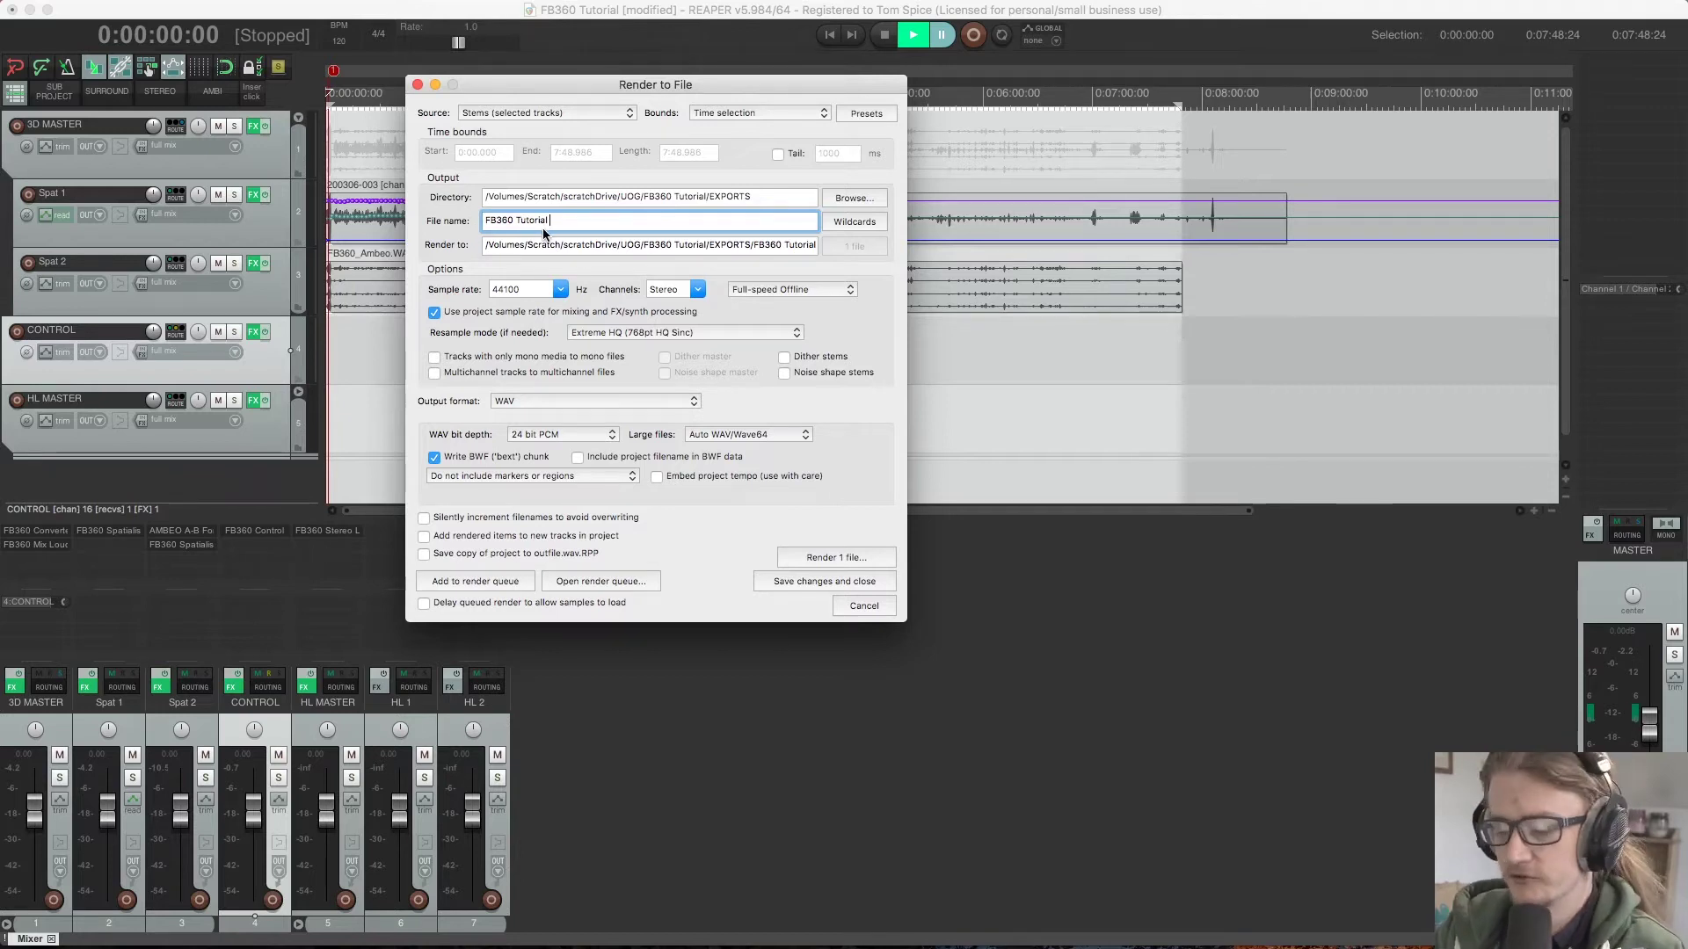
{"action": "type", "text": "AMBI"}
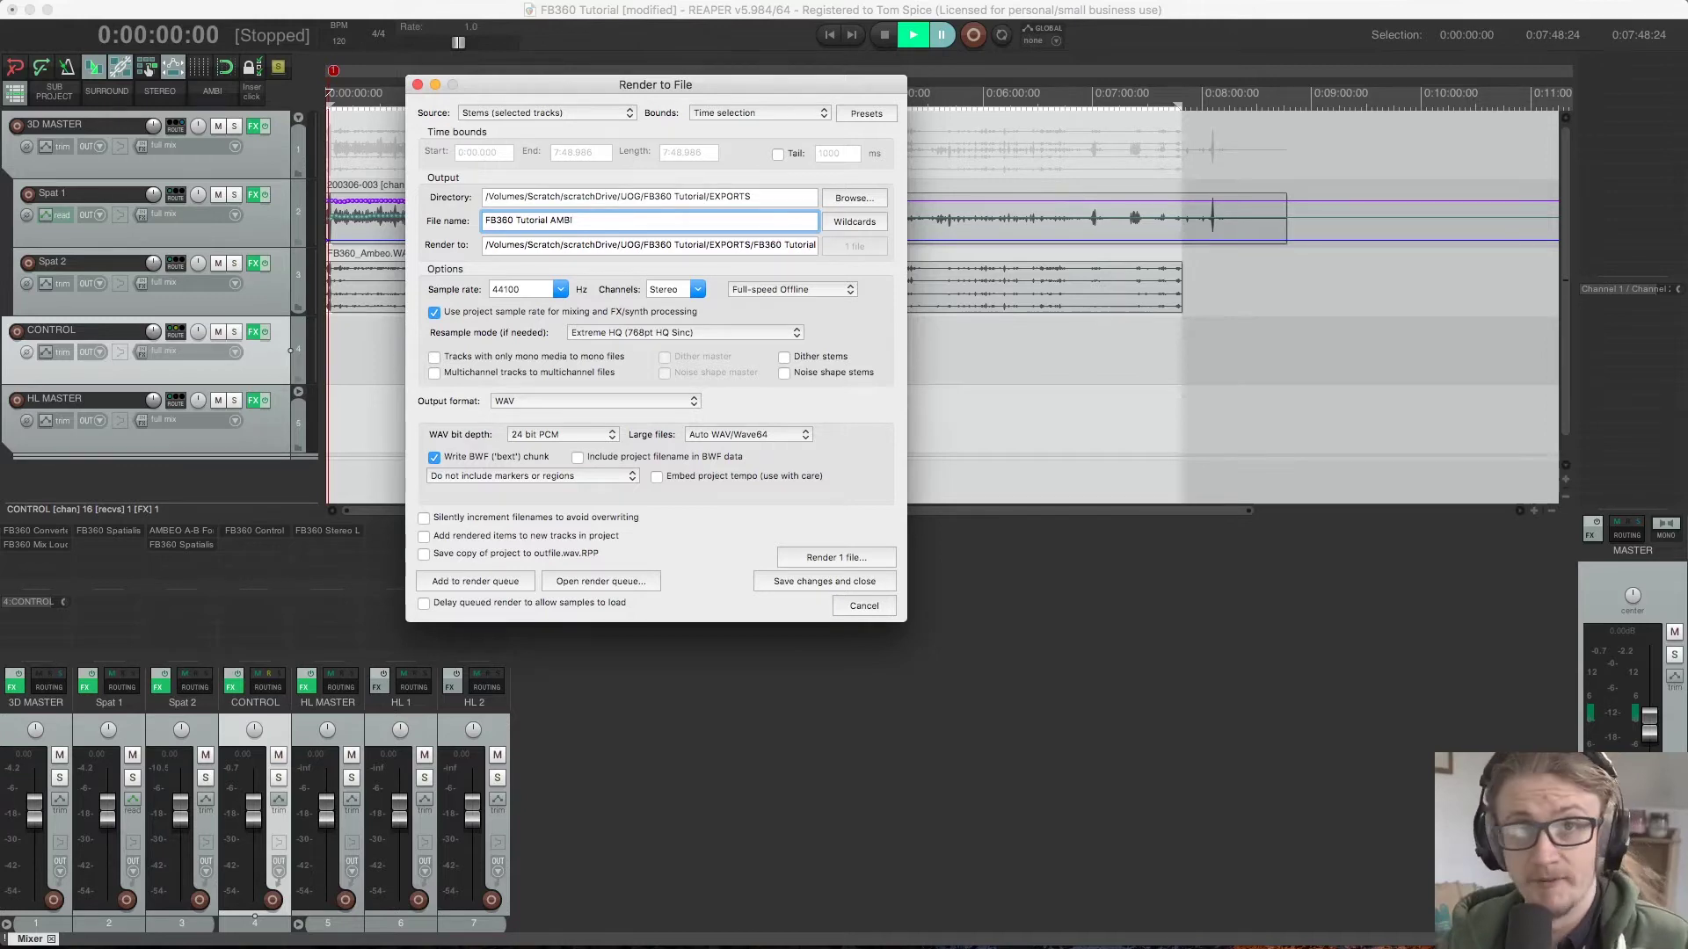
{"action": "left_click", "coordinate": [853, 198]}
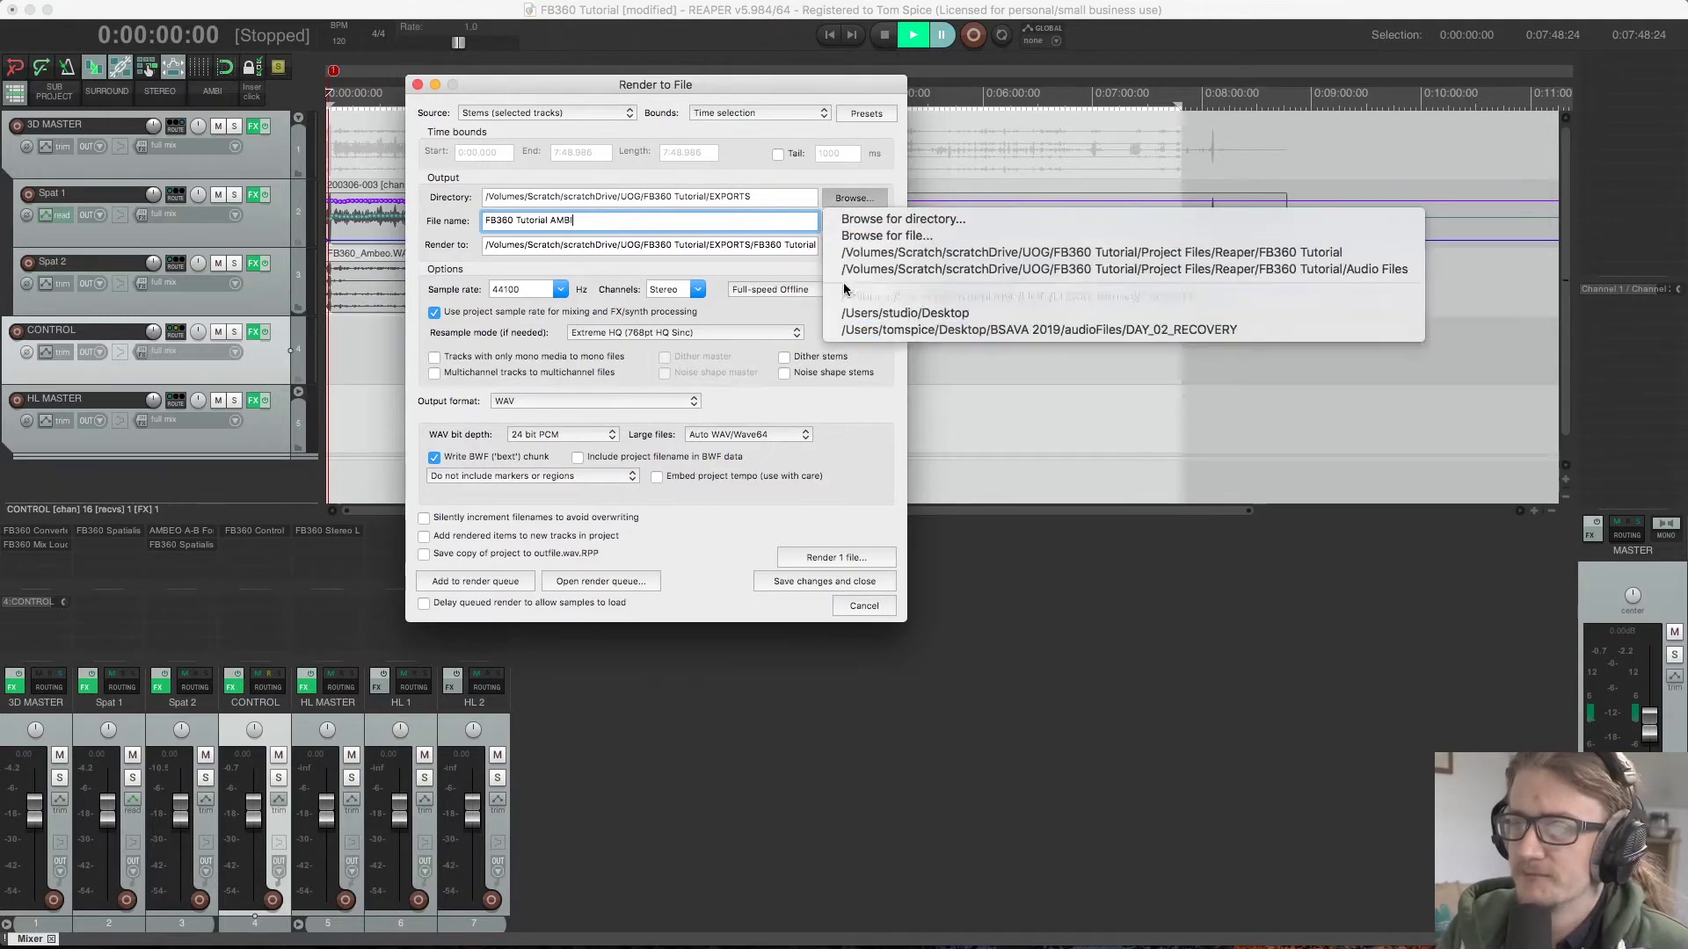
{"action": "left_click", "coordinate": [882, 220]}
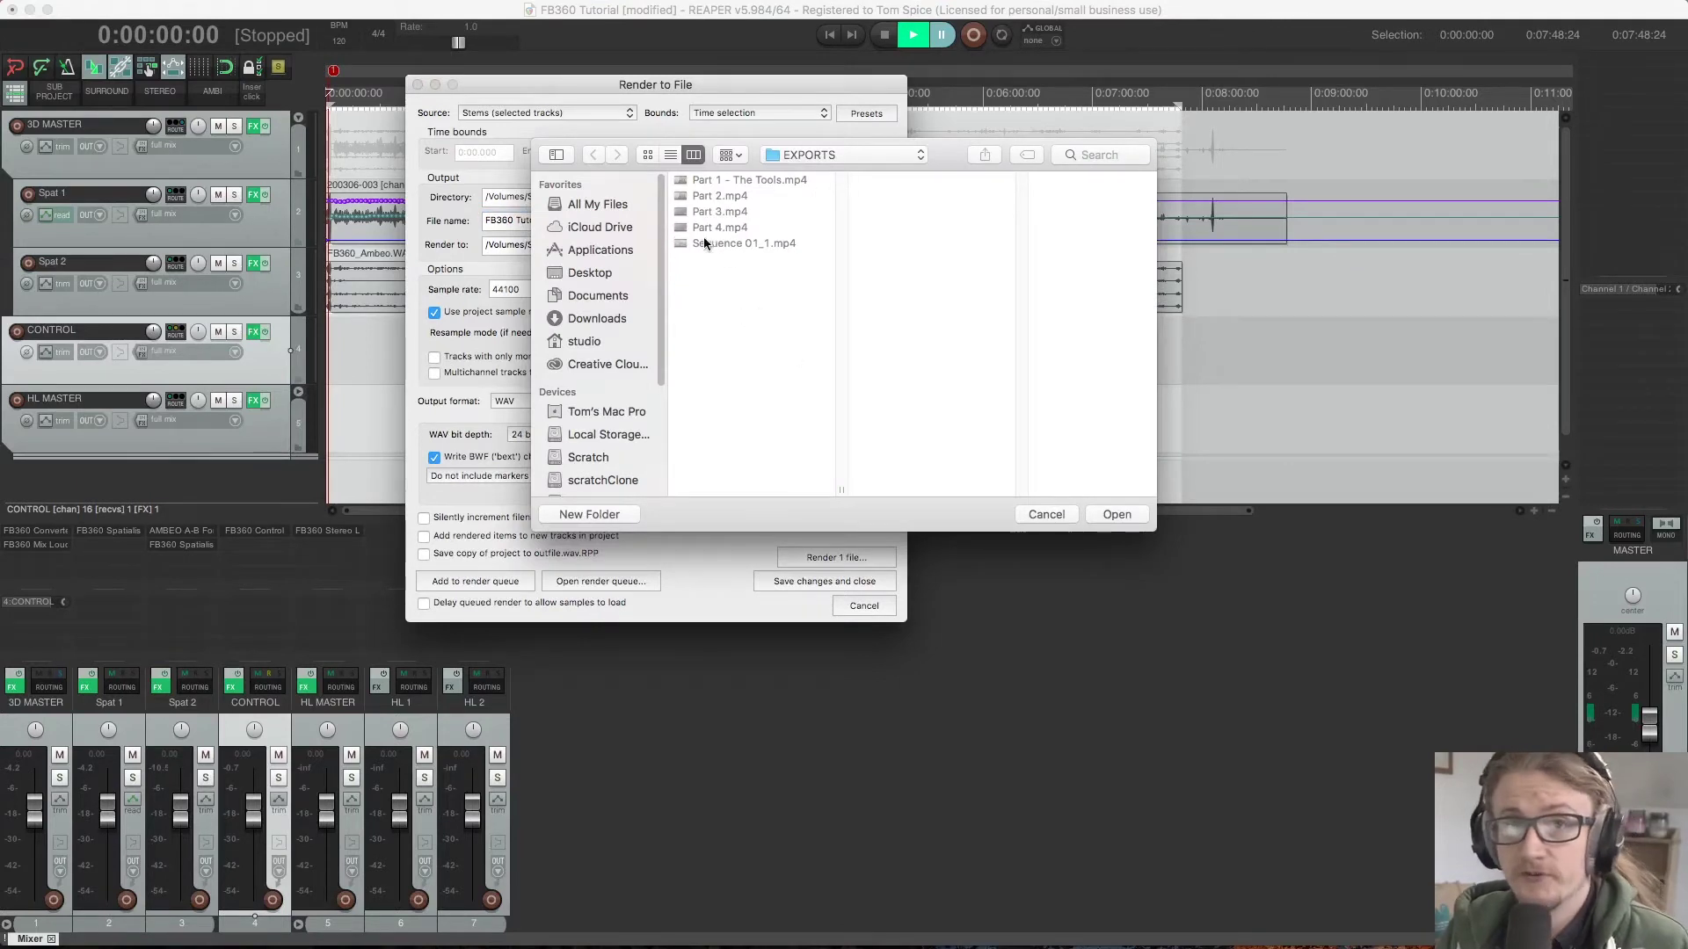
{"action": "left_click", "coordinate": [1093, 515]}
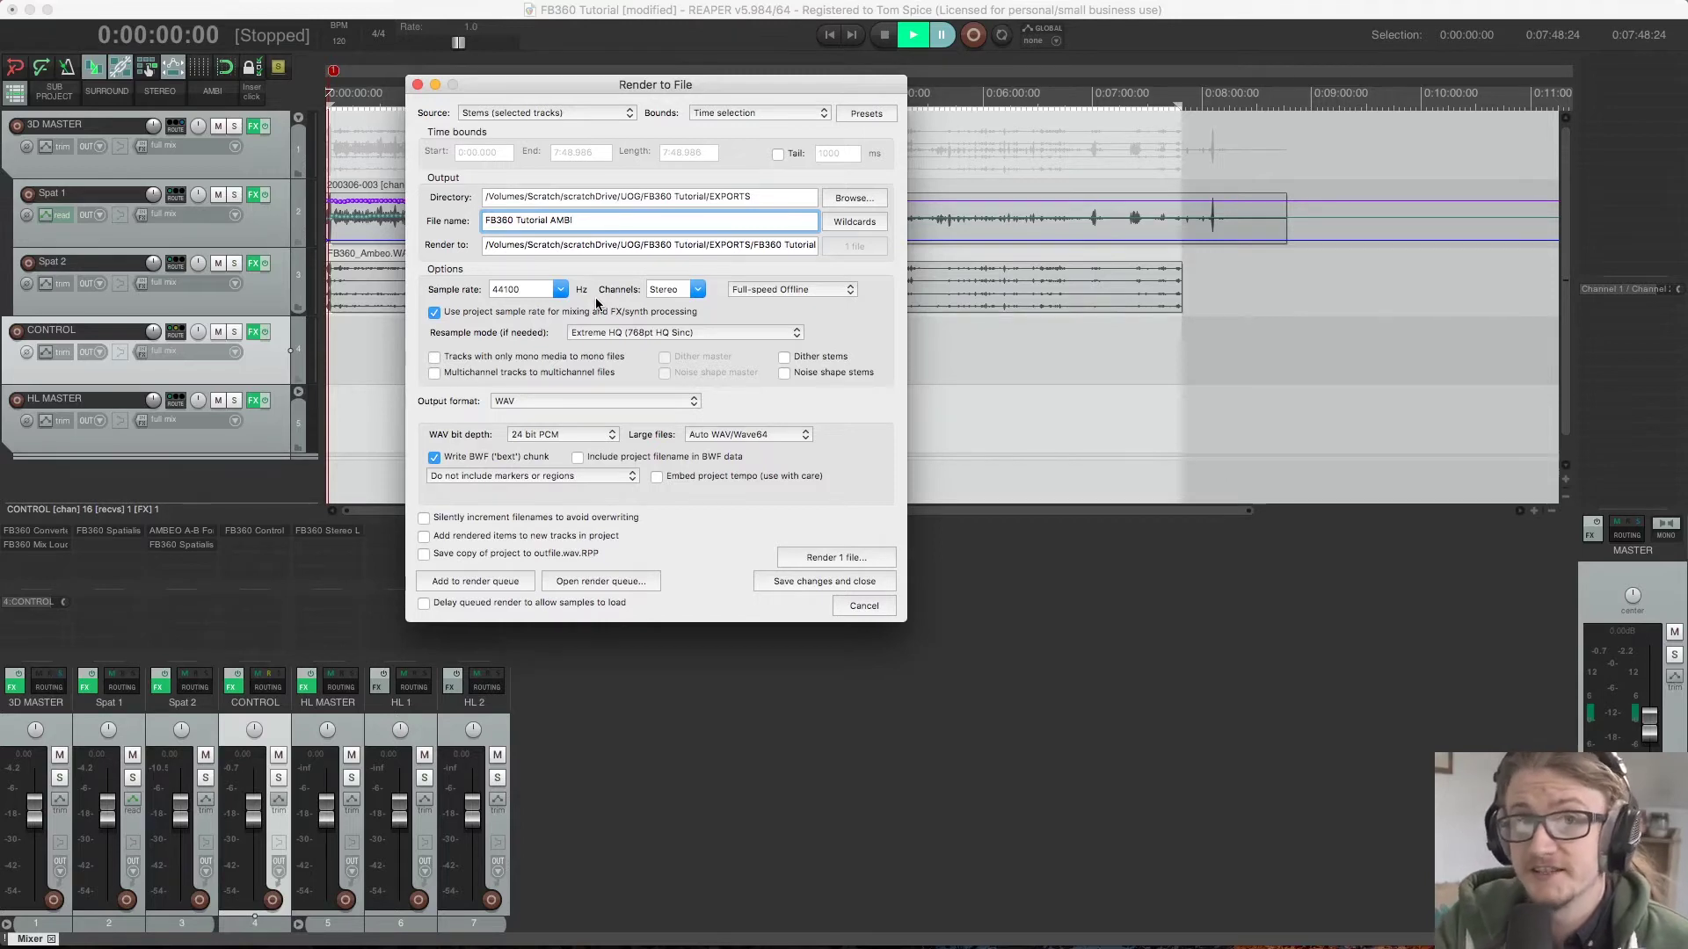
- Start rendering the AMBI stem as a 16-channel WAV, then cancel the running render
{"action": "left_click", "coordinate": [699, 289]}
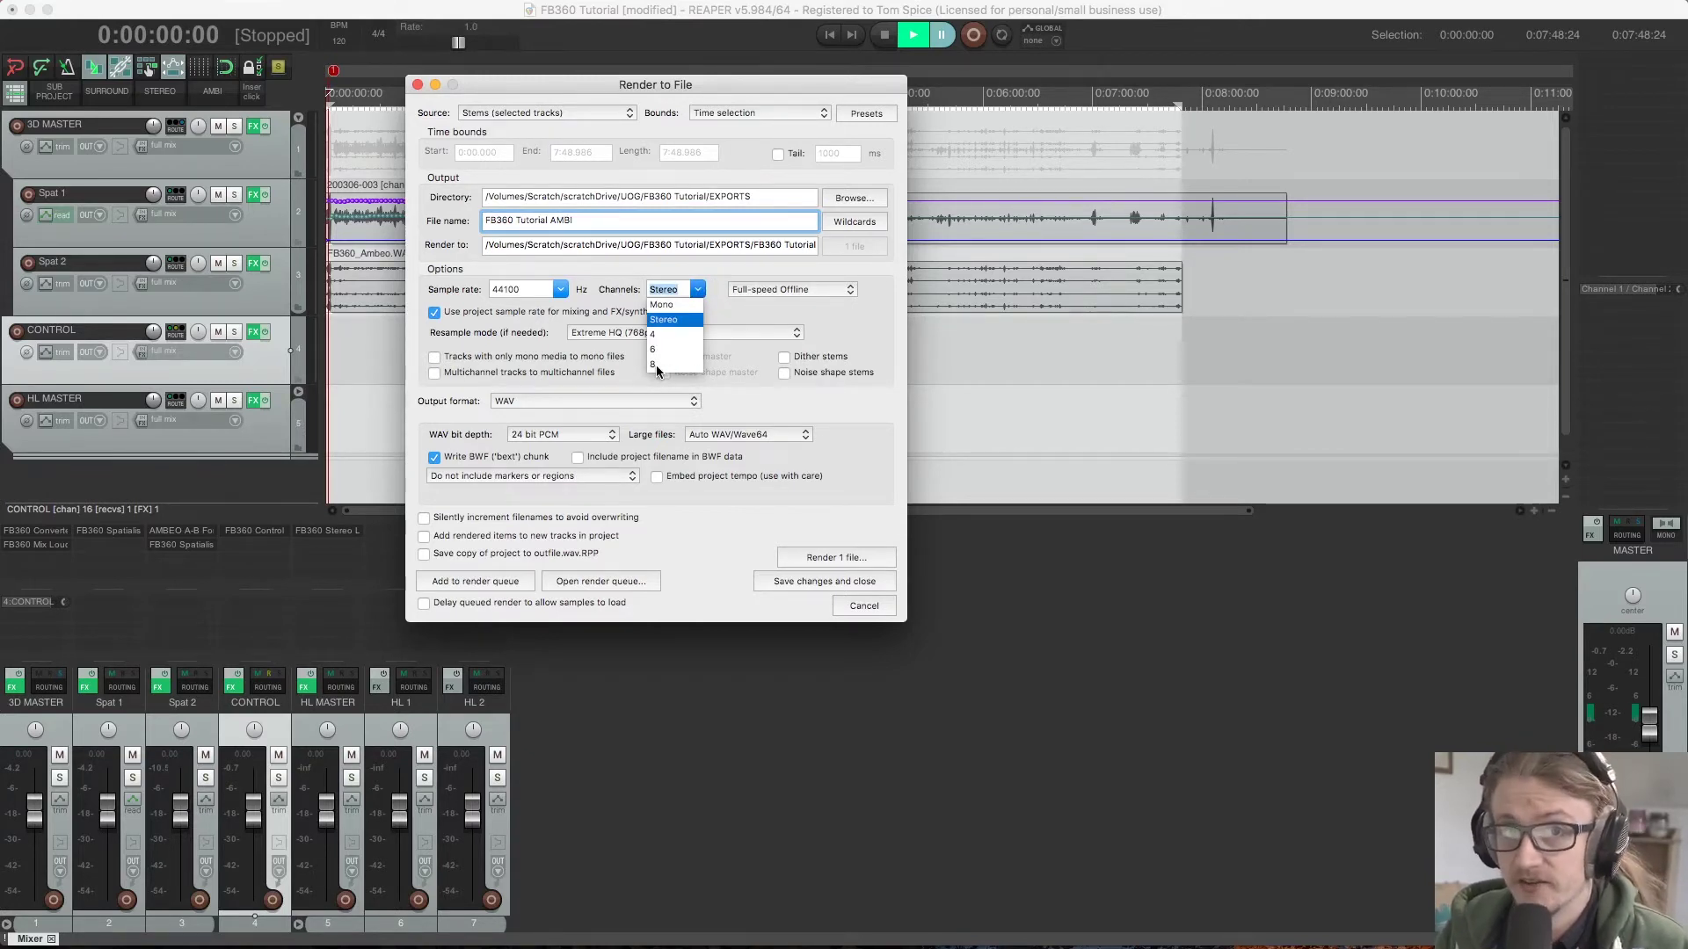
{"action": "left_click", "coordinate": [735, 313]}
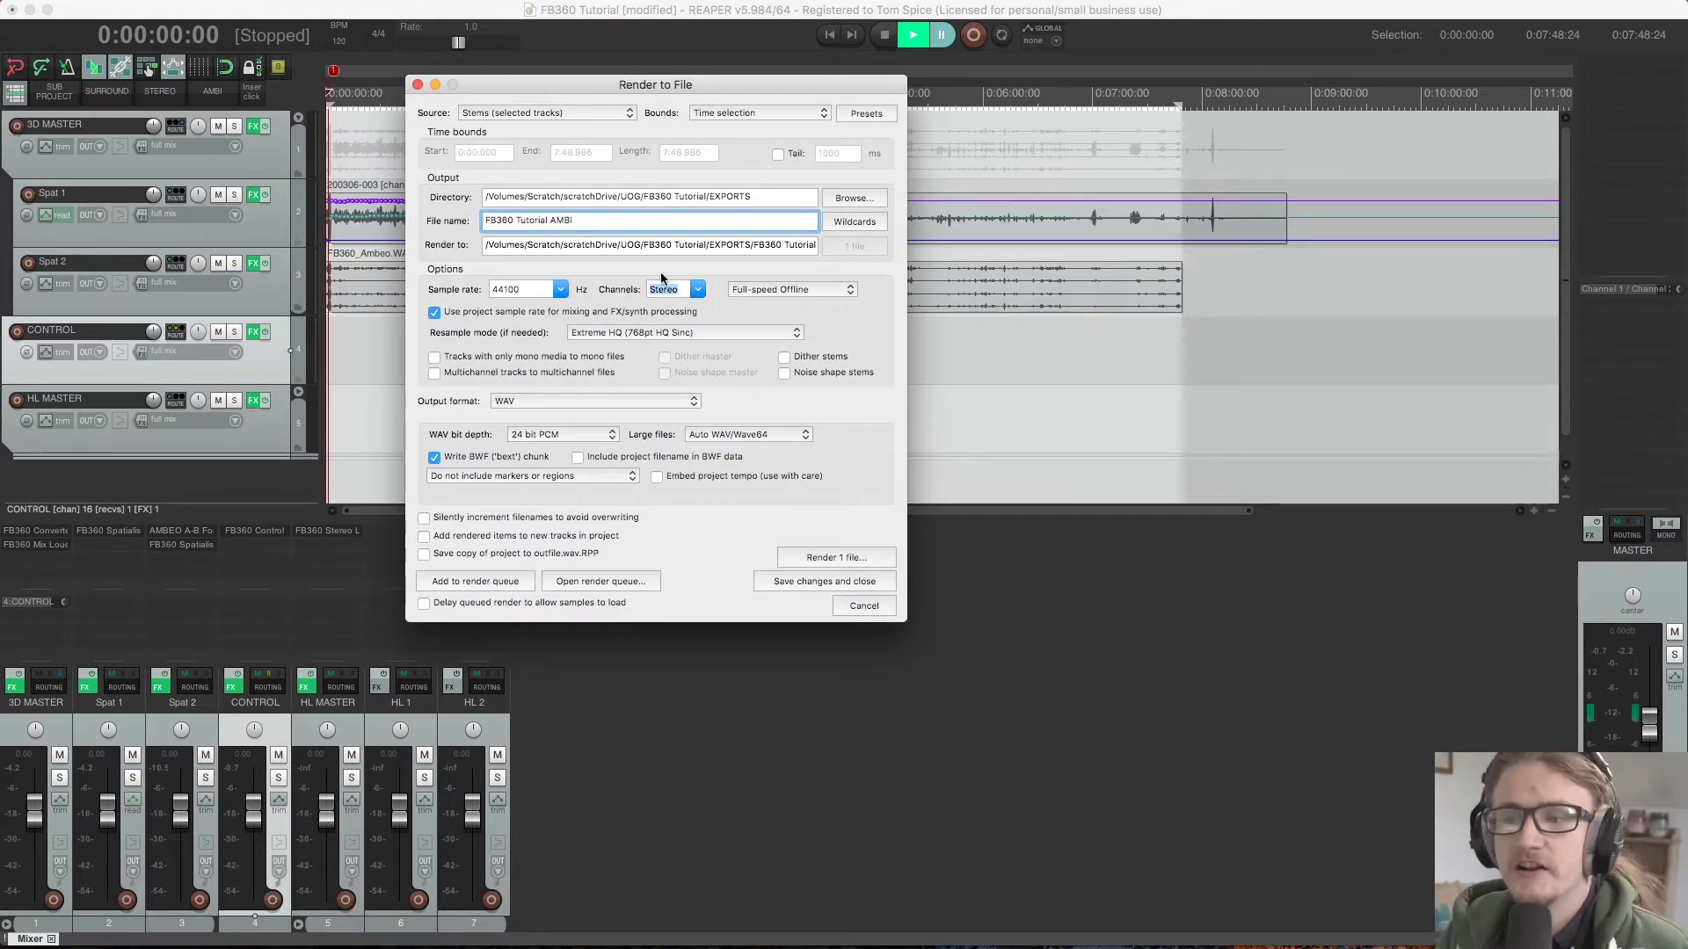
{"action": "type", "text": "16"}
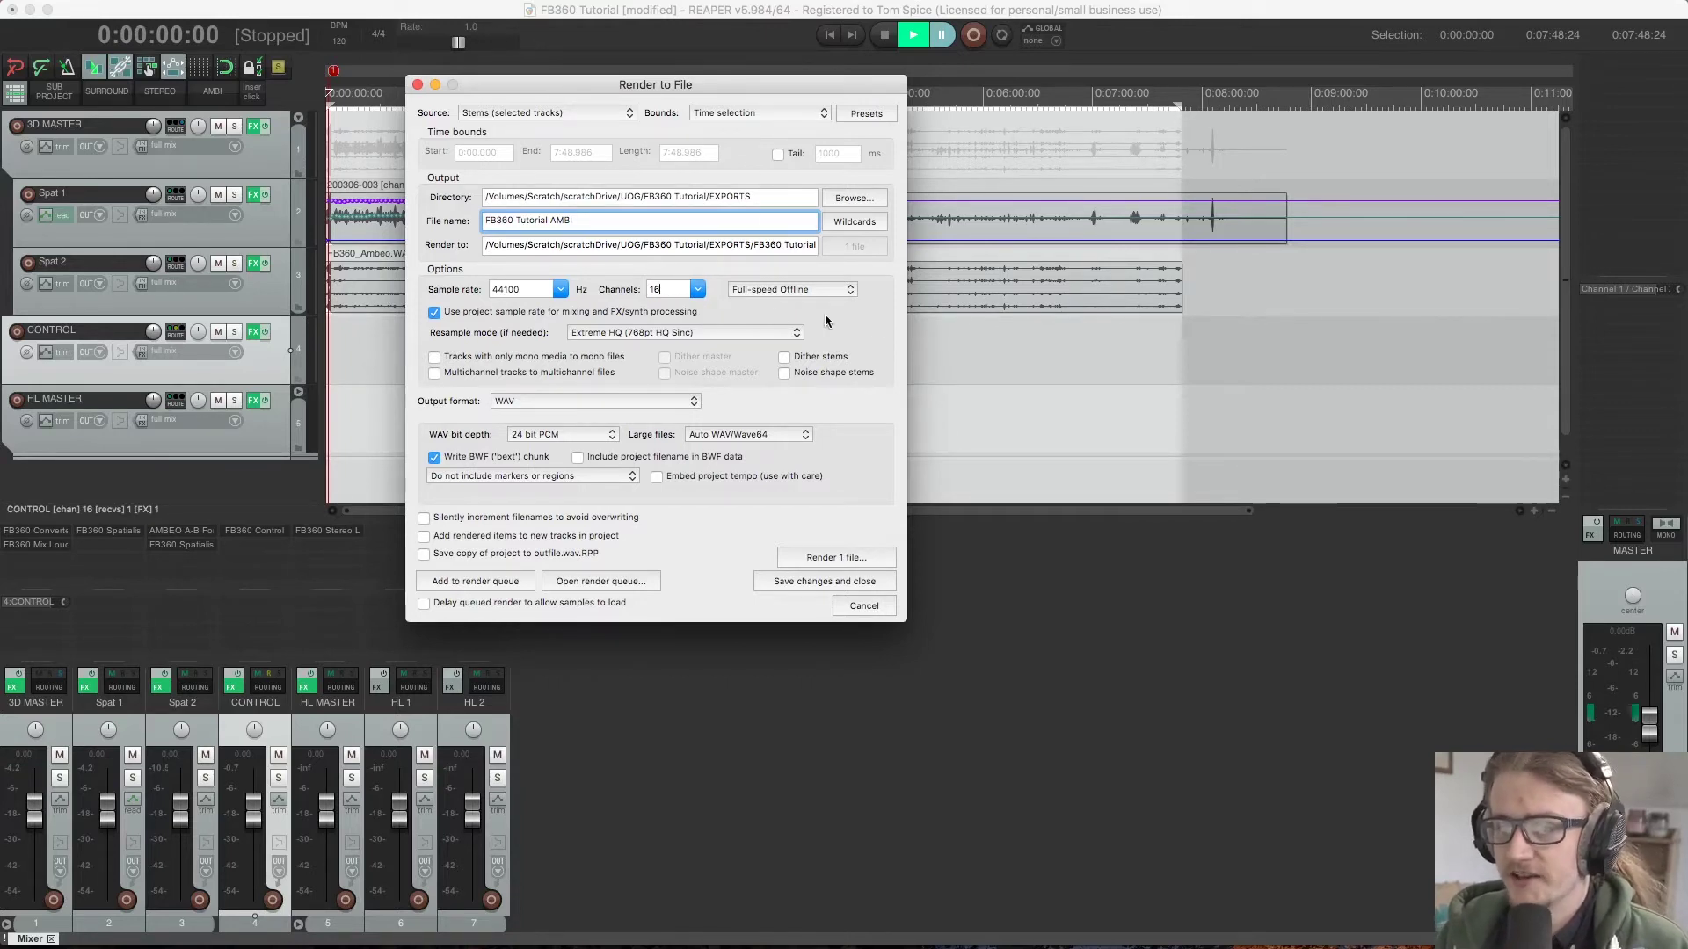
{"action": "key", "text": "Return"}
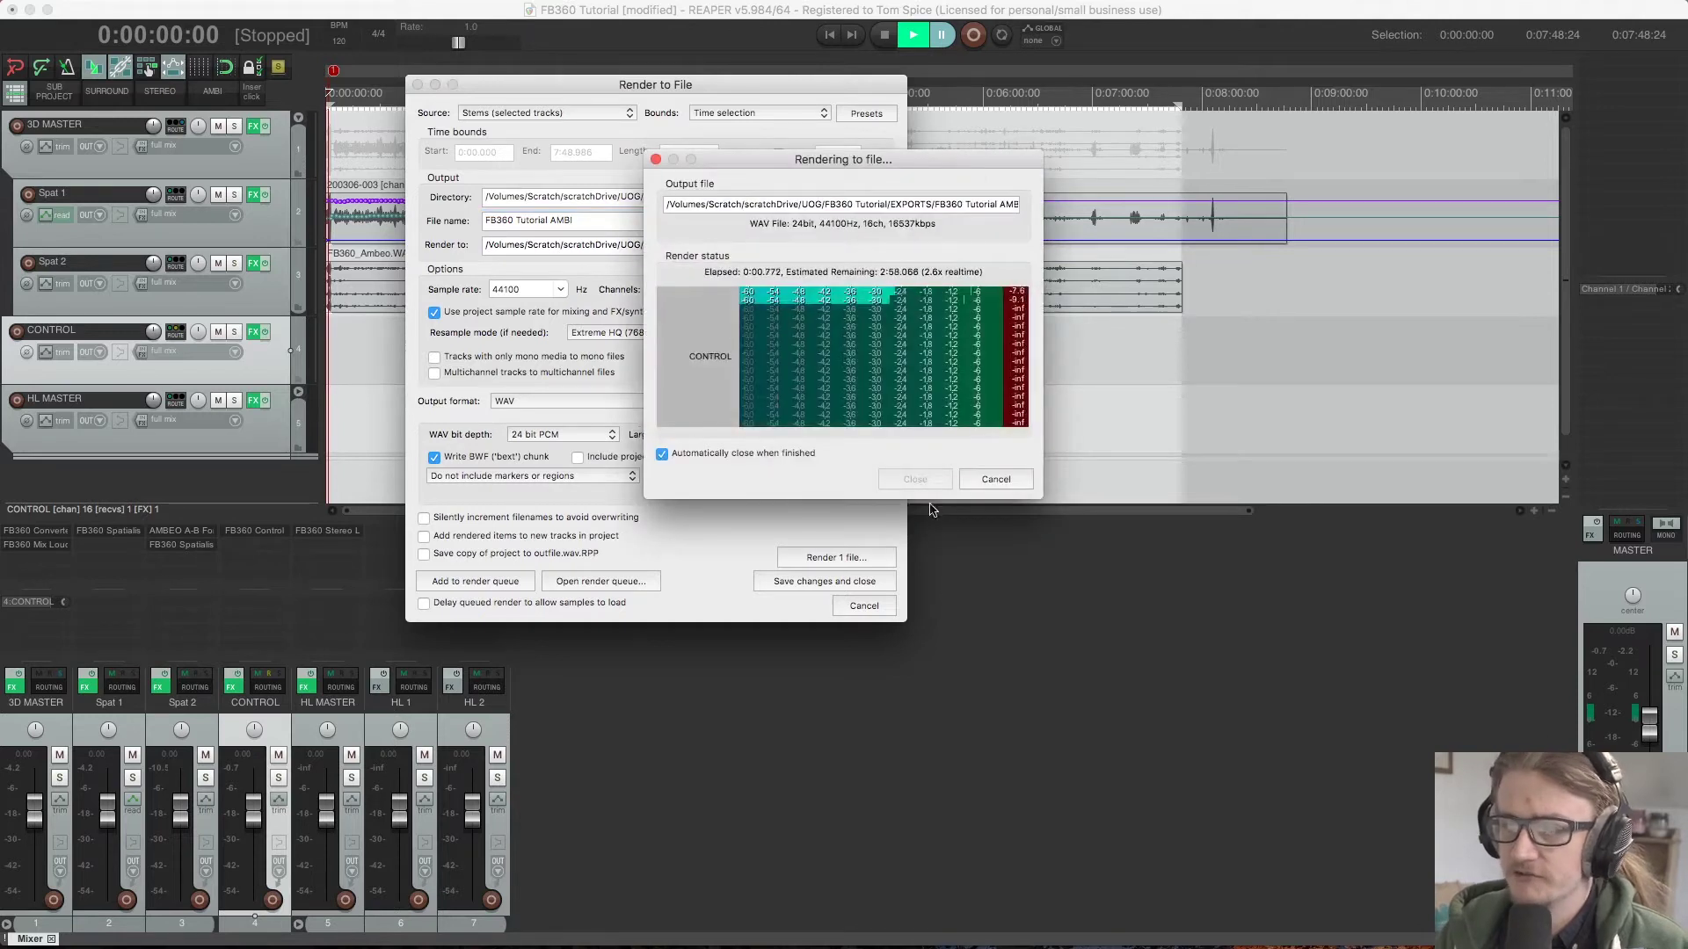
{"action": "left_click", "coordinate": [995, 478]}
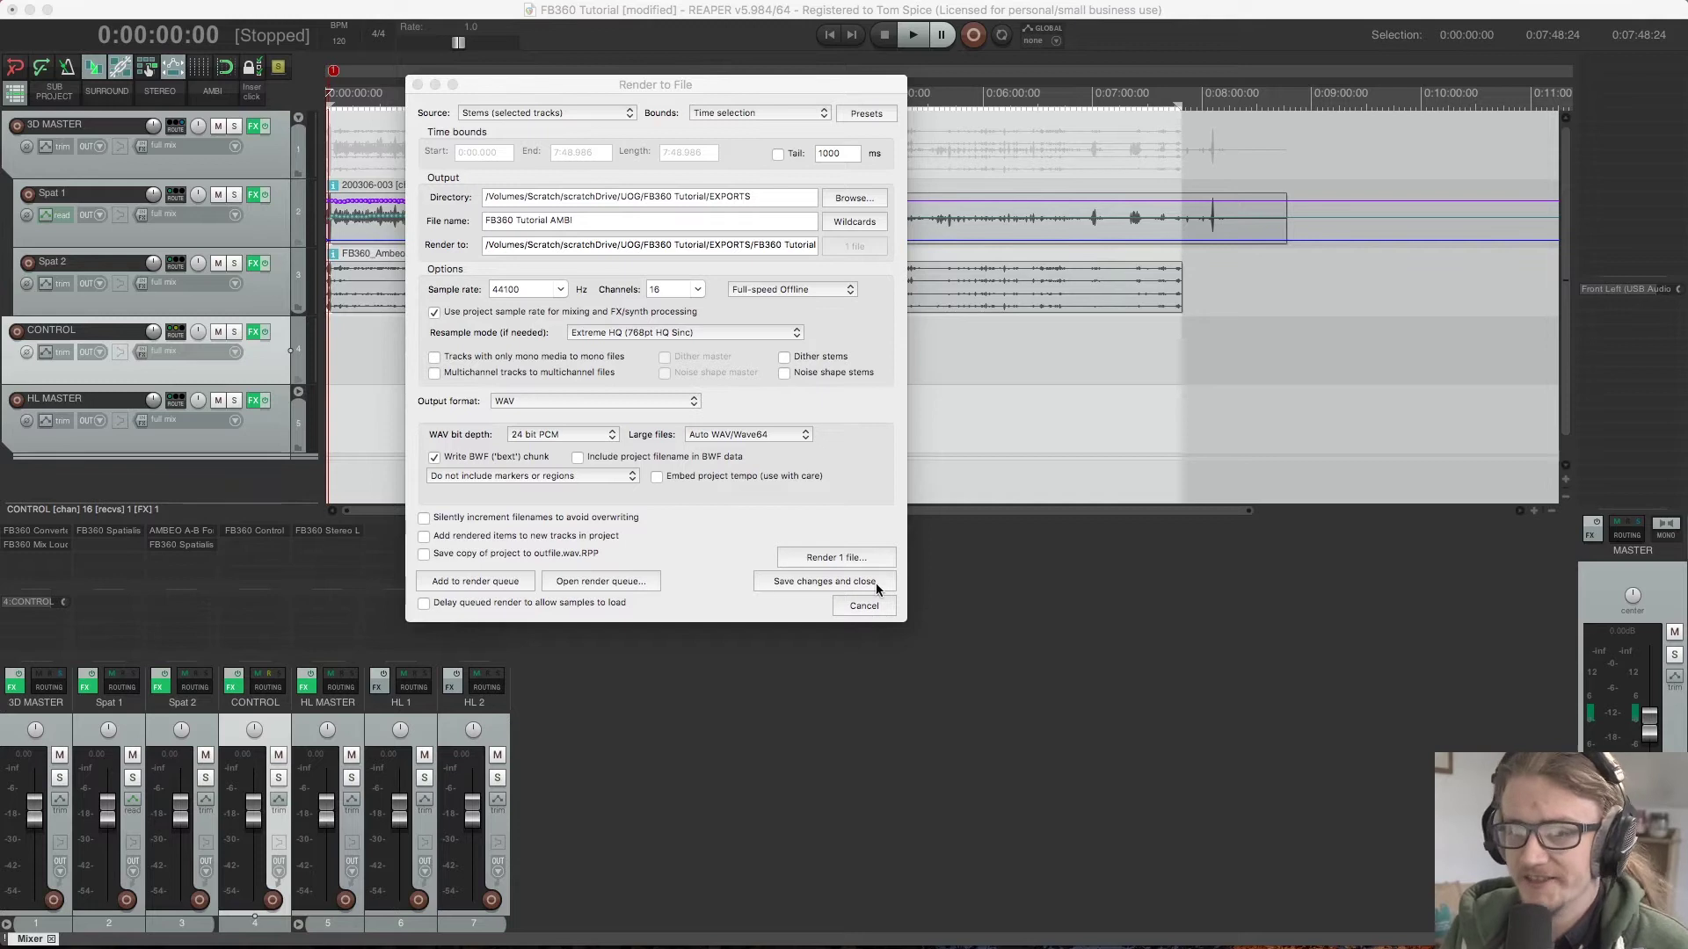
- Add the AMBI render to the queue and select the HL MASTER track
{"action": "left_click", "coordinate": [483, 581]}
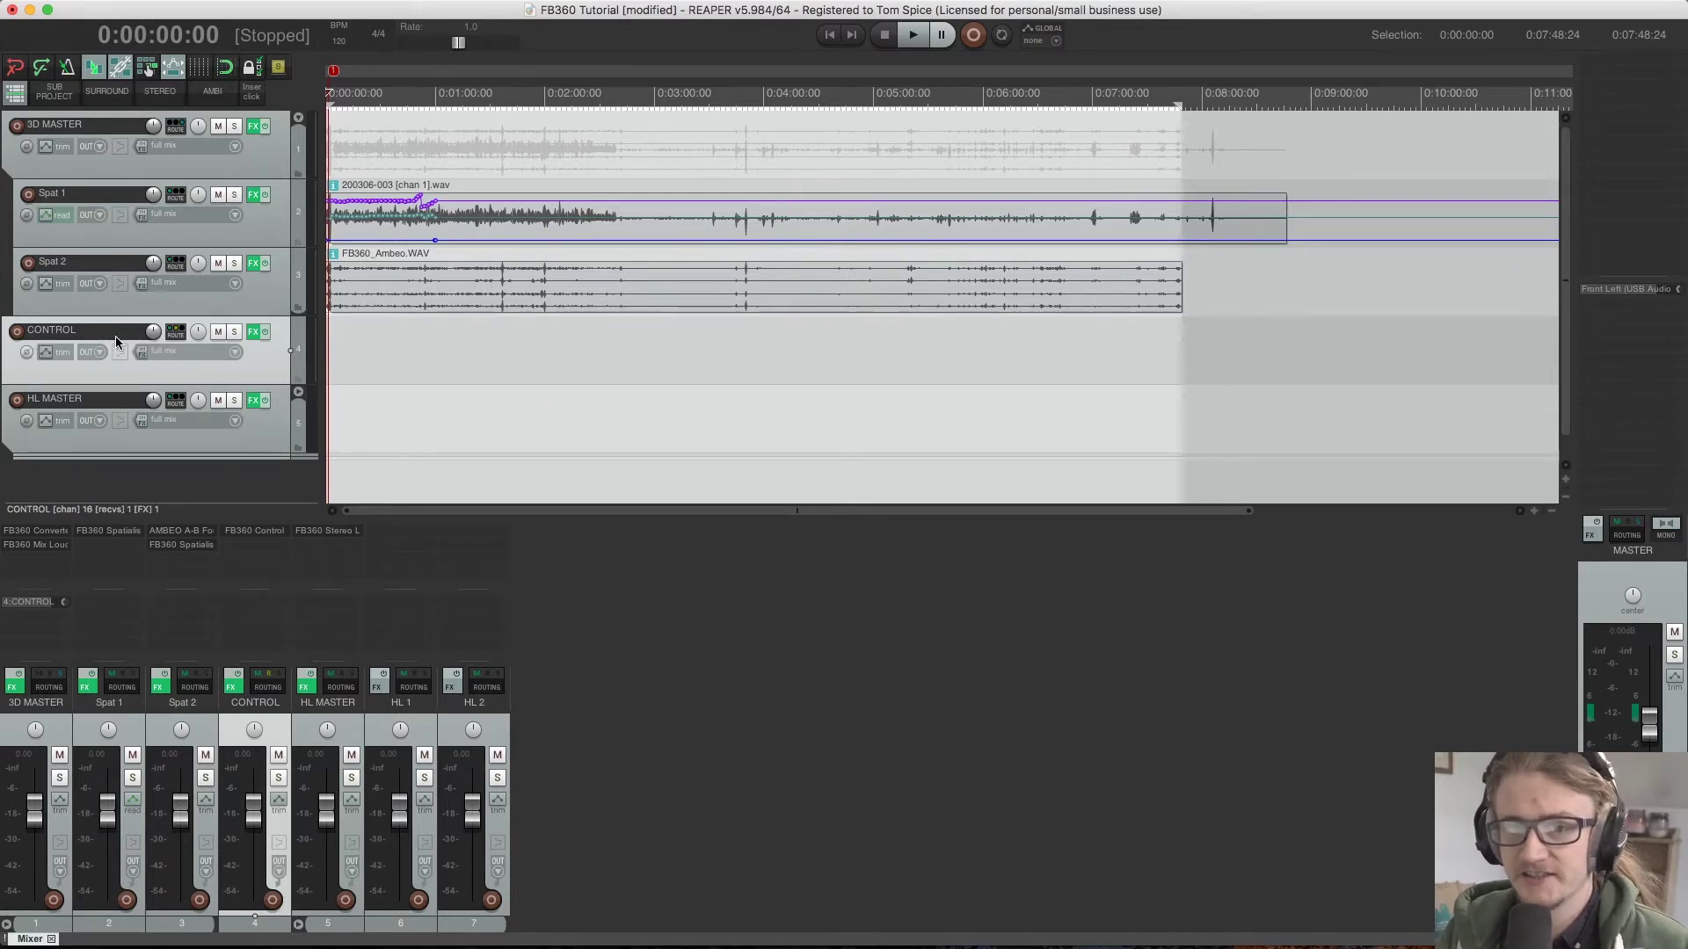
{"action": "left_click", "coordinate": [129, 449]}
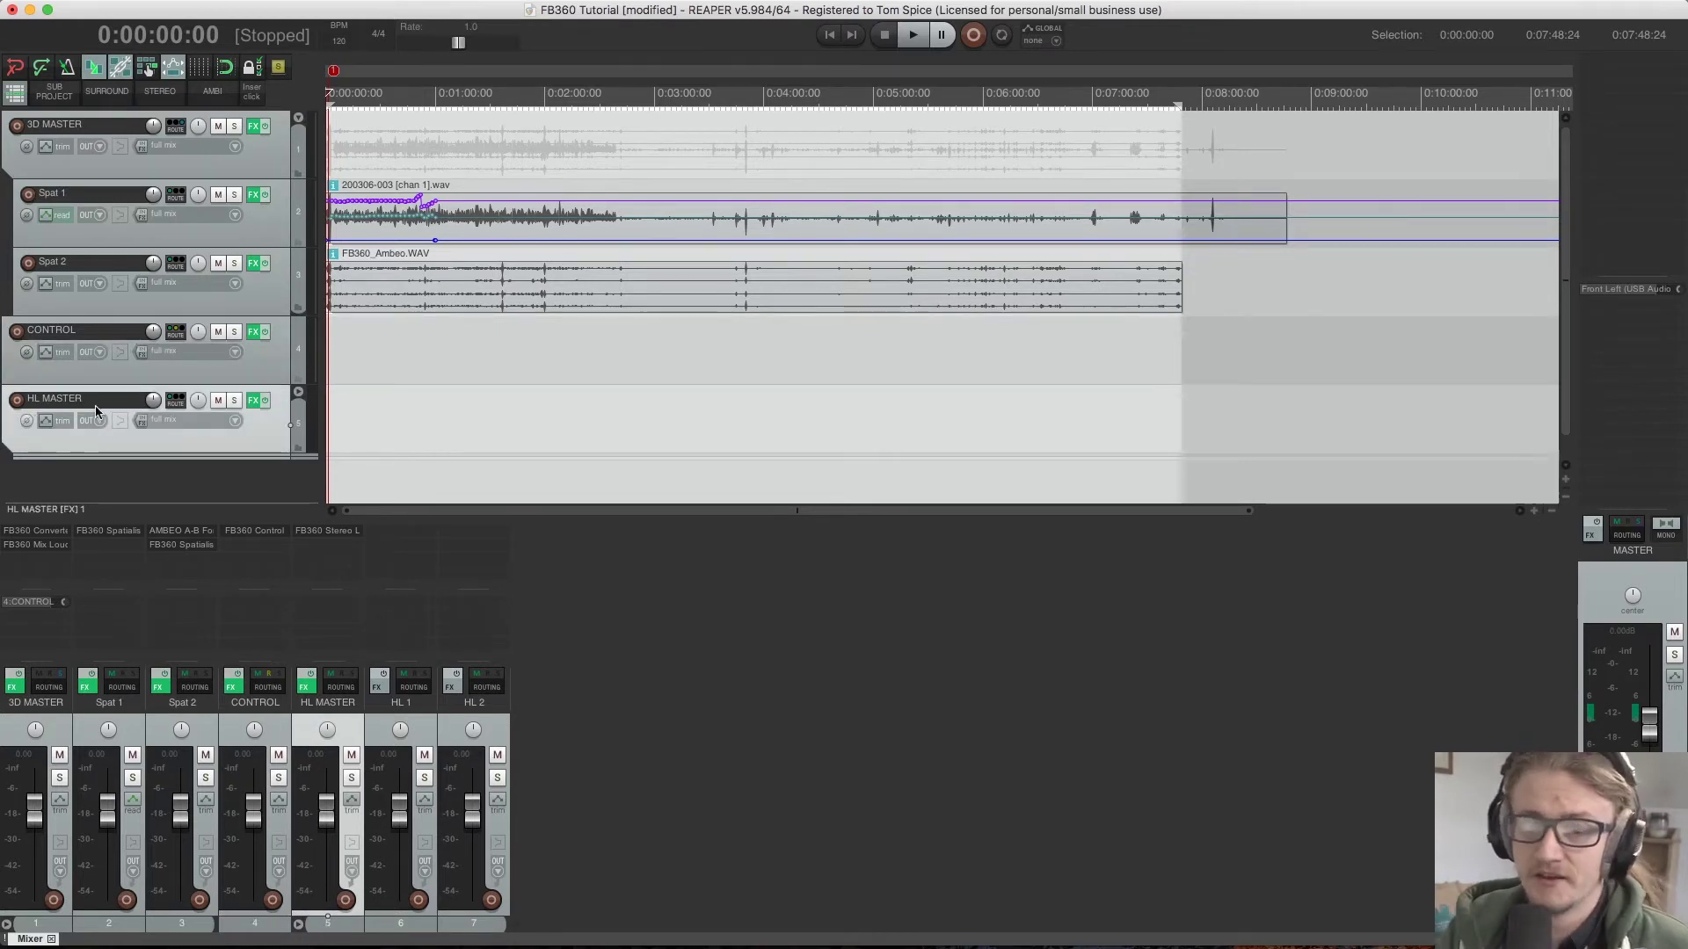
- Reopen Render to File and rename the output to FB360 Tutorial HL
{"action": "left_click", "coordinate": [120, 11]}
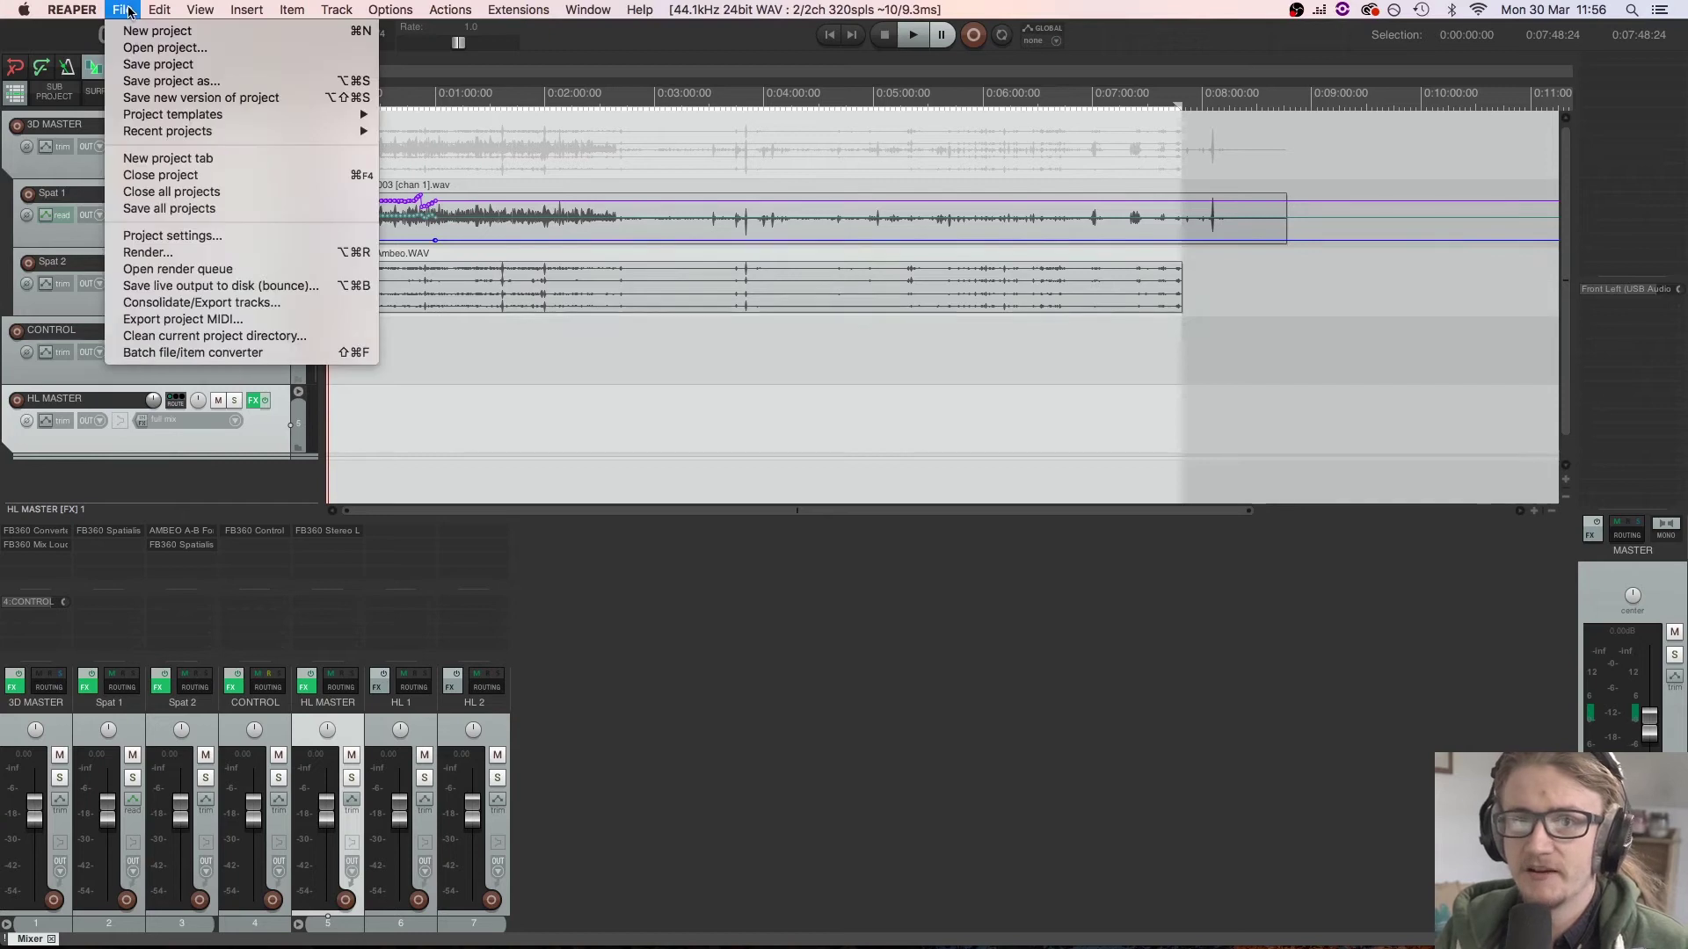
{"action": "left_click", "coordinate": [173, 253]}
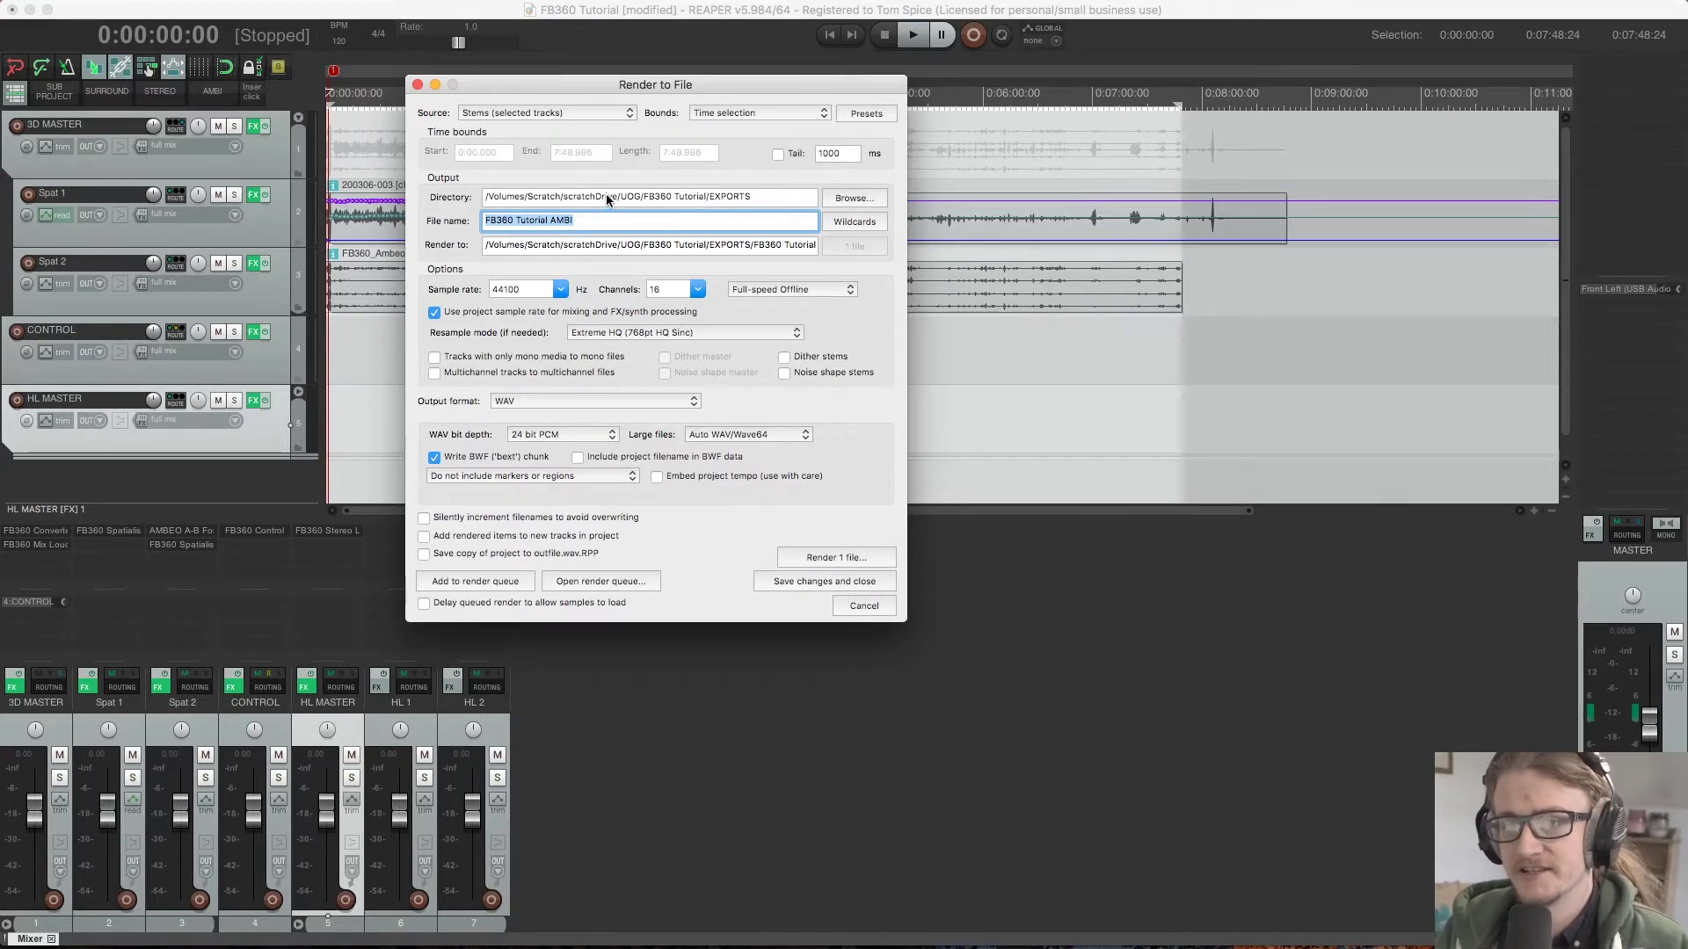
{"action": "left_click", "coordinate": [591, 221]}
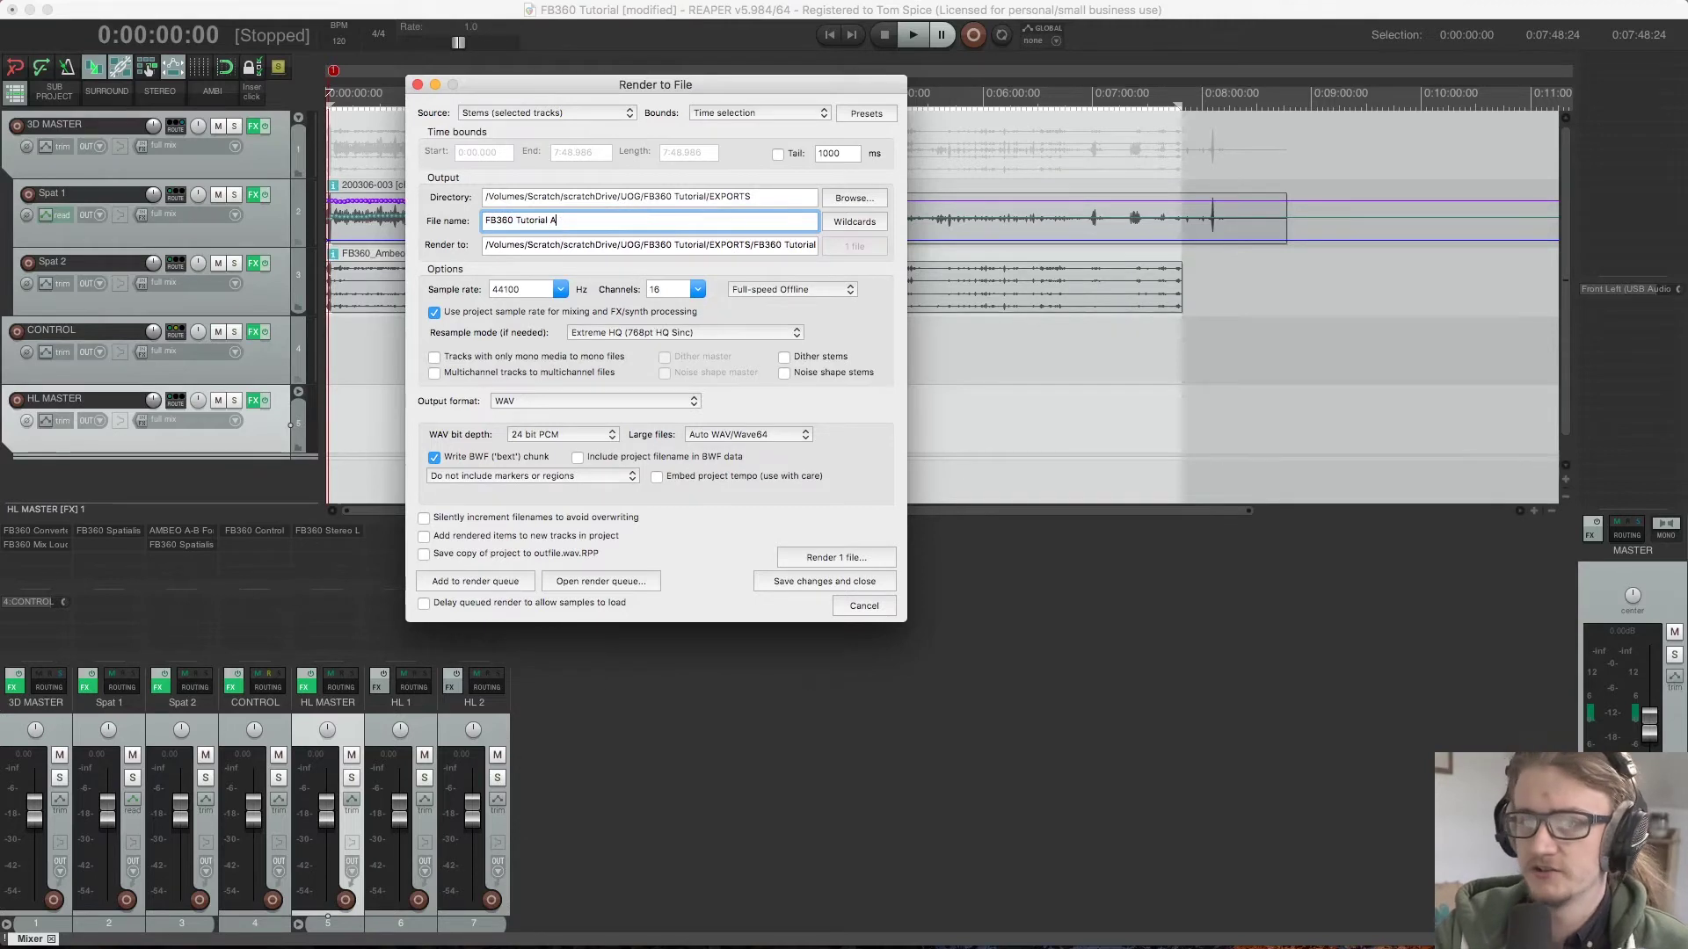
{"action": "type", "text": "HL"}
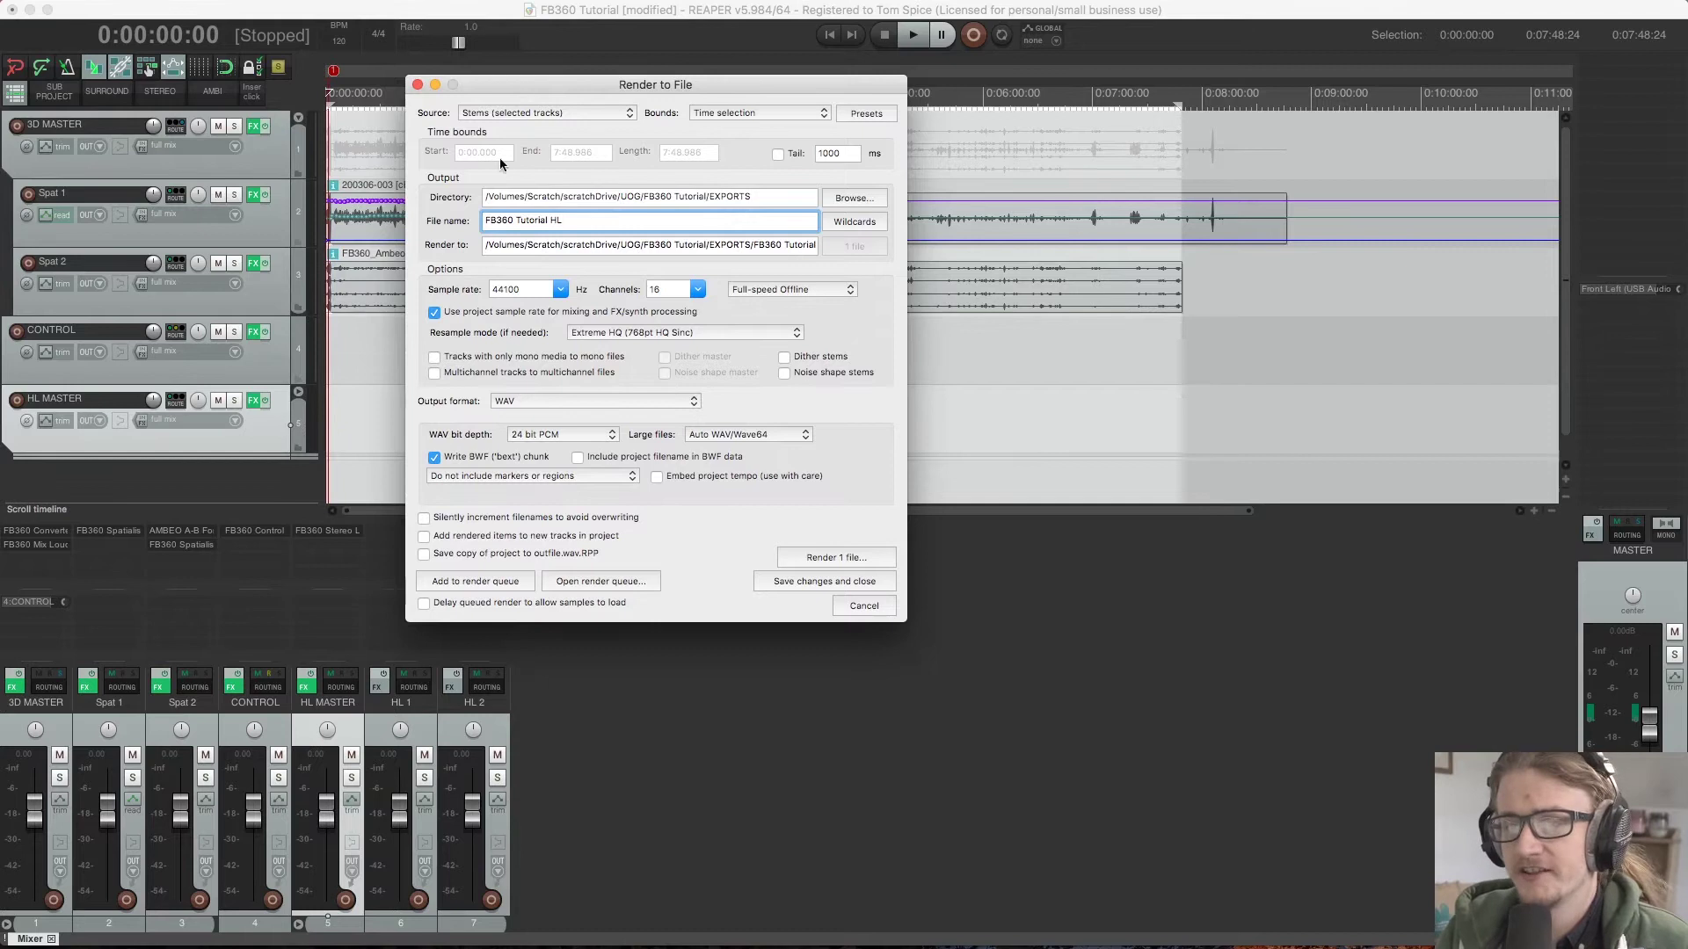
- Set the render channels to Stereo and add it to the render queue
{"action": "left_click", "coordinate": [697, 290]}
{"action": "left_click", "coordinate": [666, 319]}
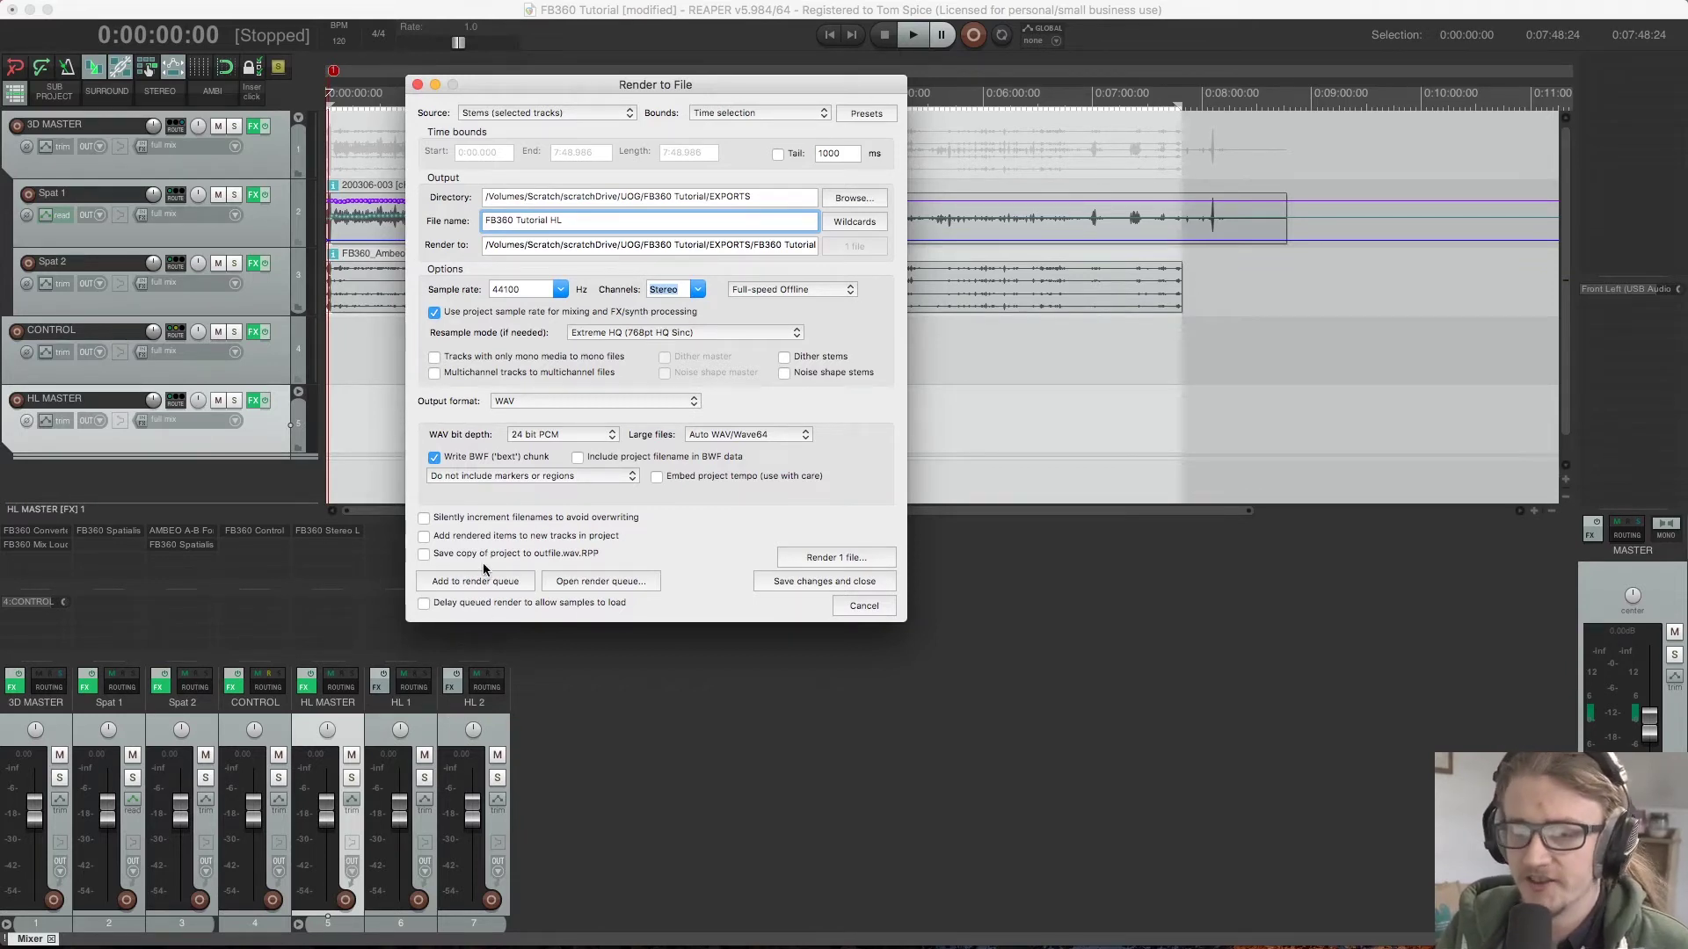
{"action": "left_click", "coordinate": [464, 580]}
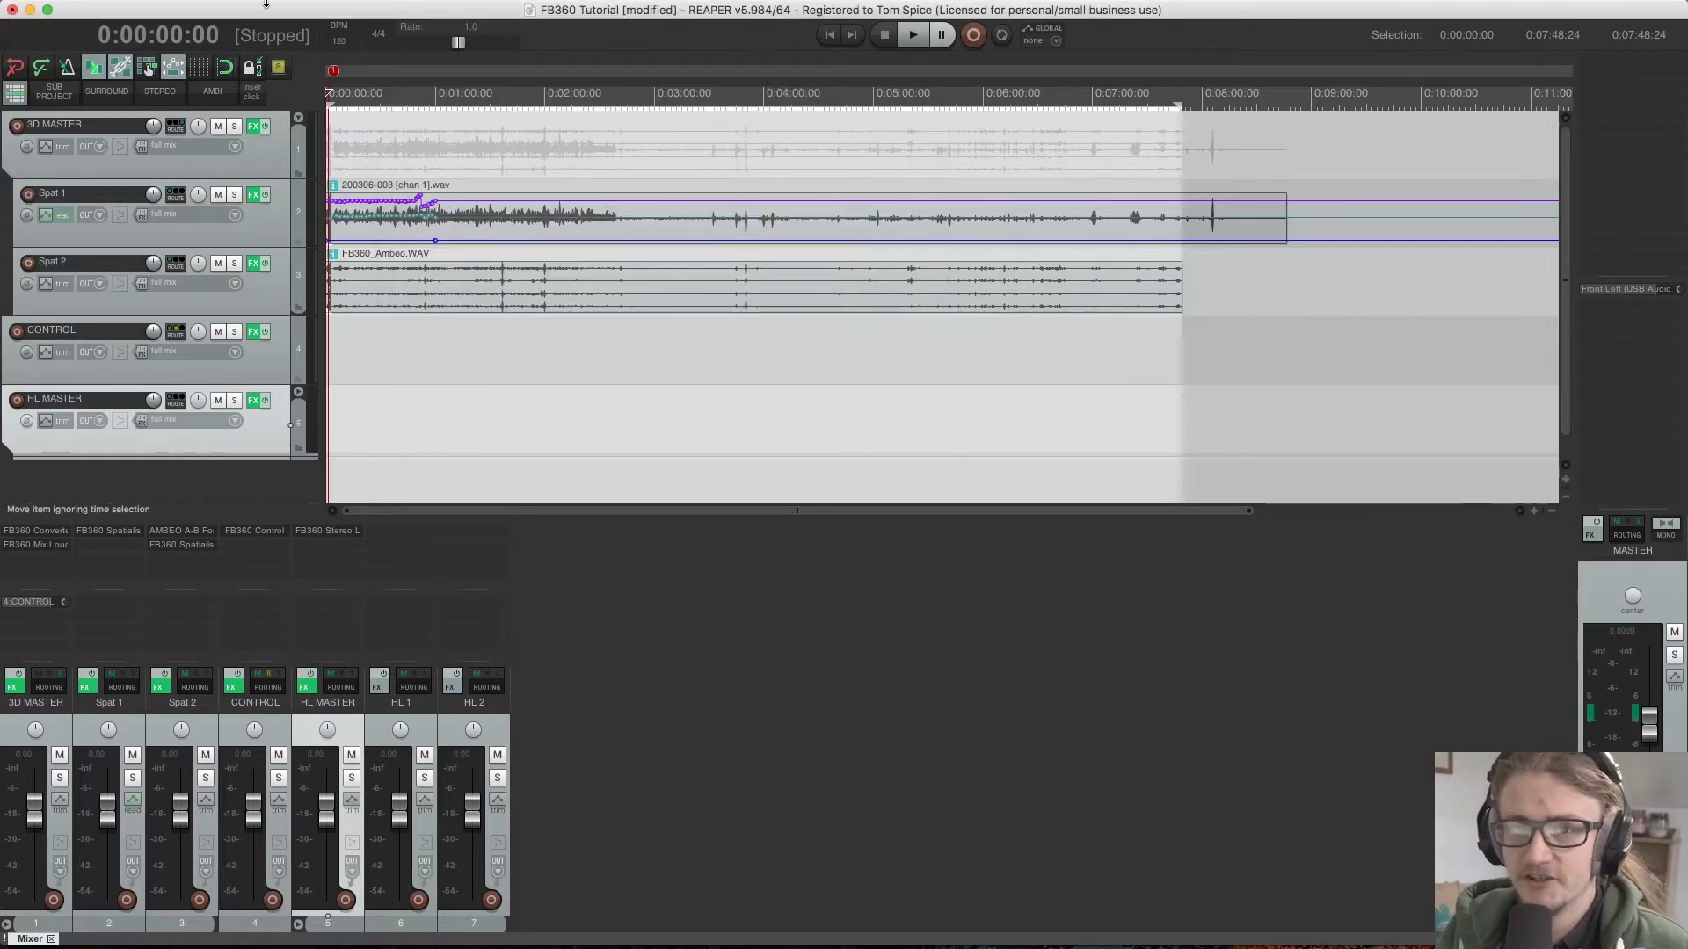
- Open the render queue, widen the Render Target column, and render all queued files
{"action": "mouse_move", "coordinate": [266, 4]}
{"action": "left_click", "coordinate": [122, 10]}
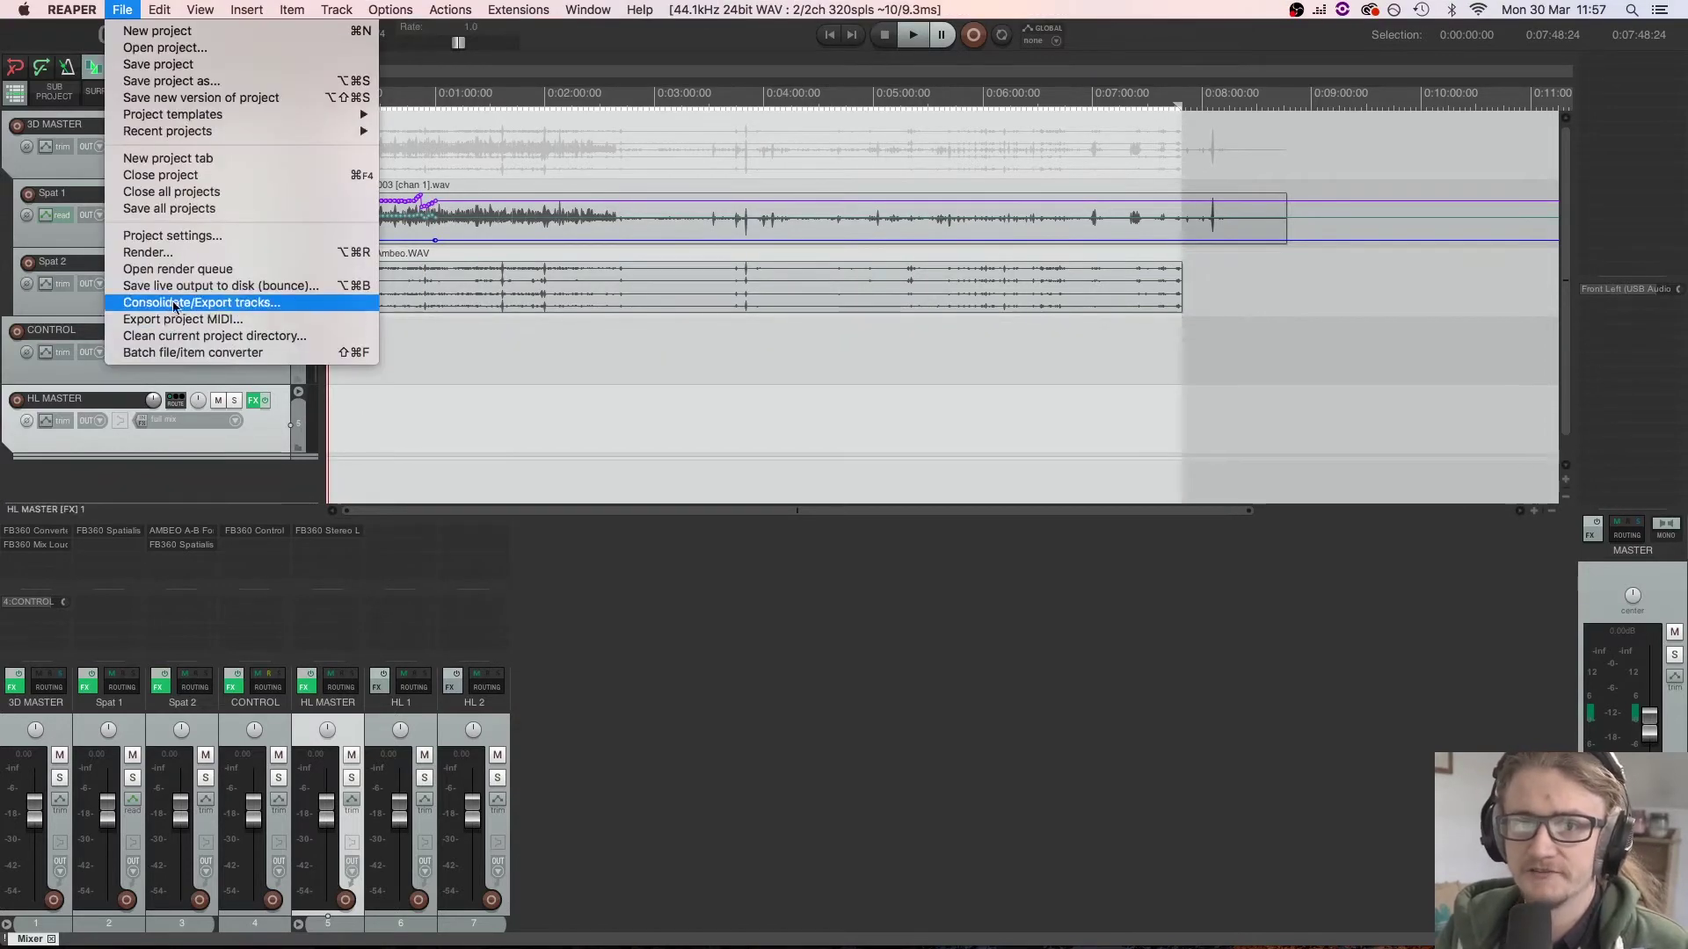
{"action": "left_click", "coordinate": [253, 271]}
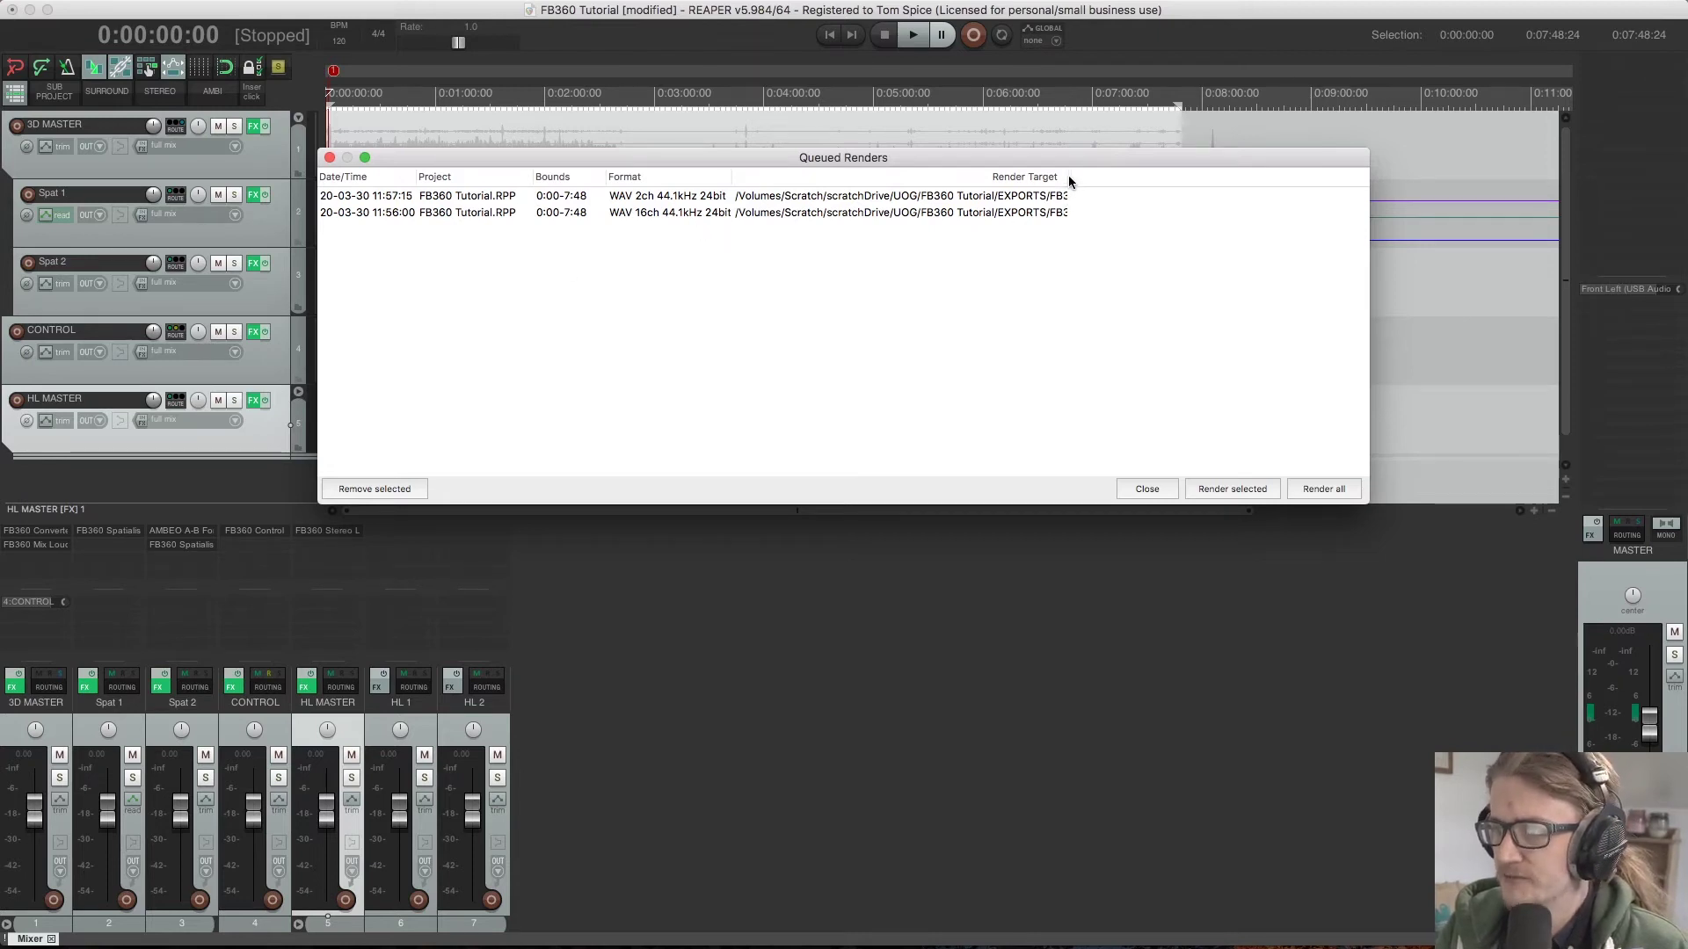
{"action": "left_click_drag", "start_coordinate": [1068, 176], "coordinate": [1220, 185]}
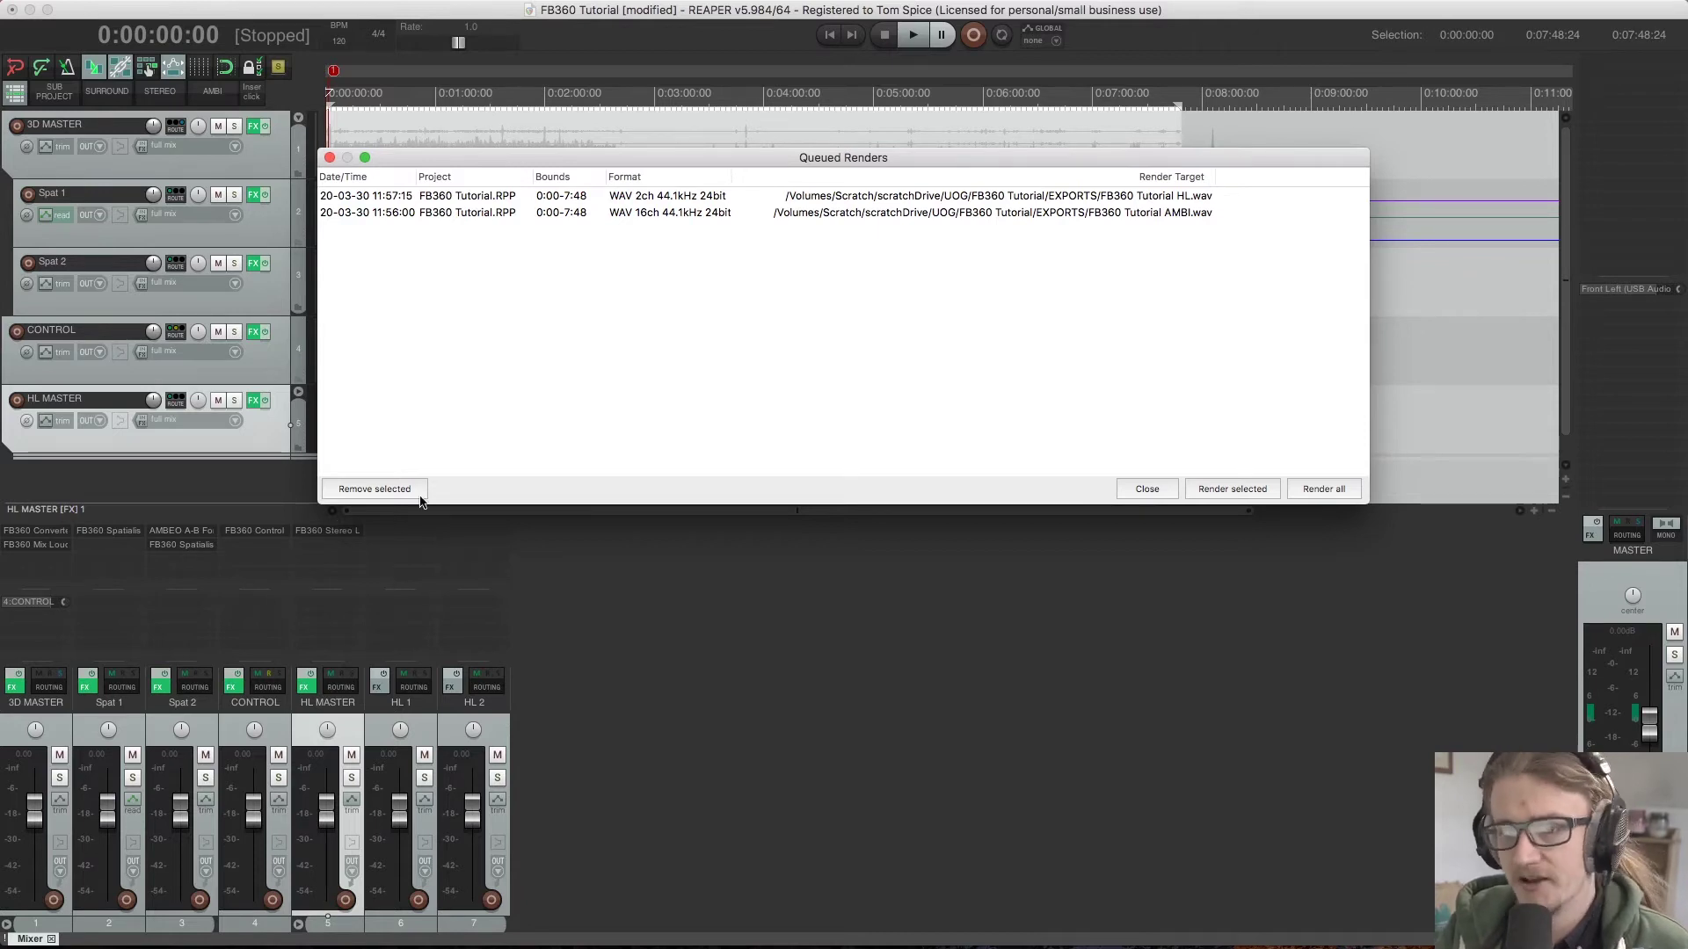
{"action": "left_click", "coordinate": [1323, 489]}
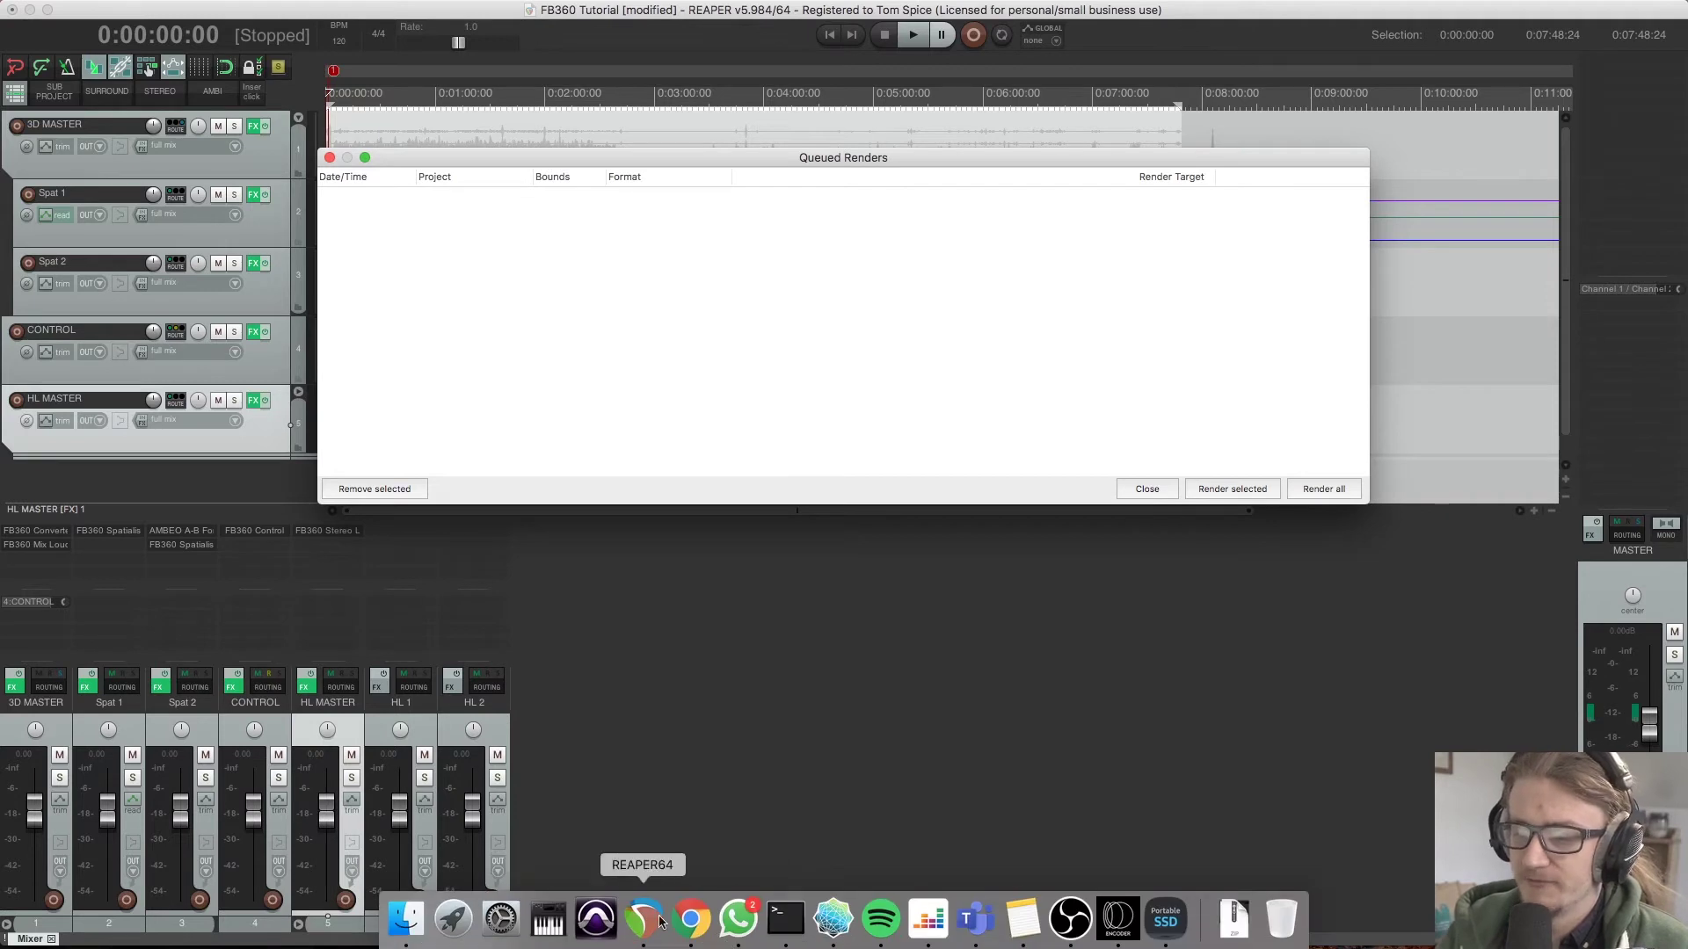
- Switch to FB360 Encoder and drag its window down into position
{"action": "left_click", "coordinate": [1116, 918]}
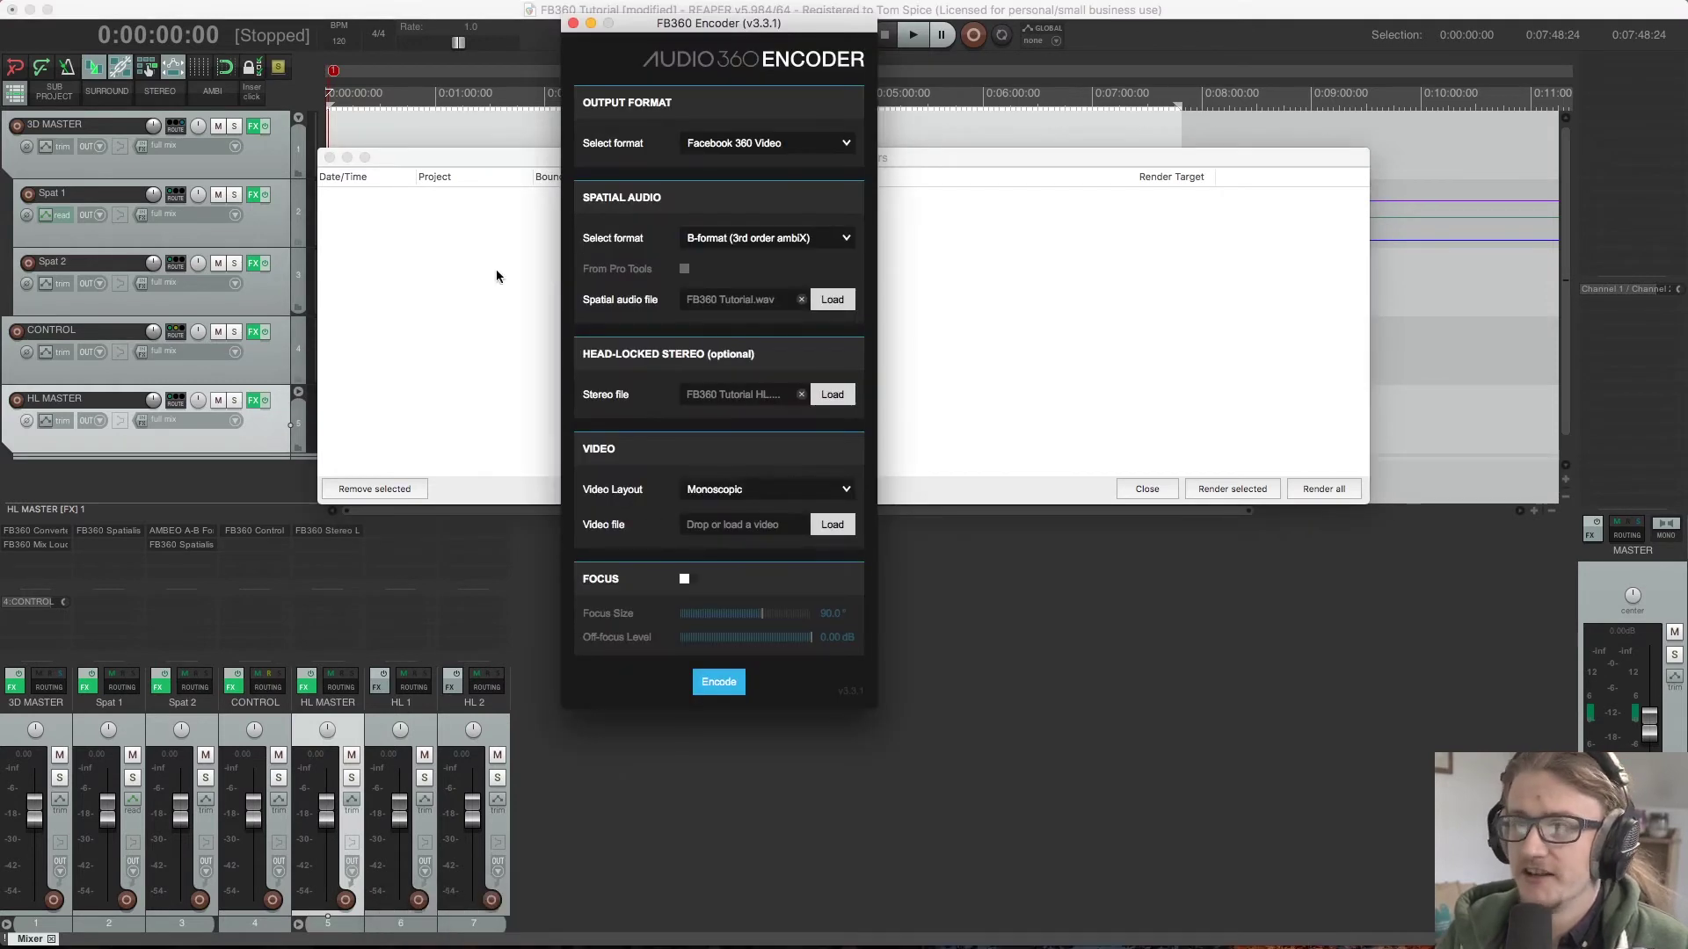
{"action": "left_click_drag", "start_coordinate": [697, 23], "coordinate": [703, 93]}
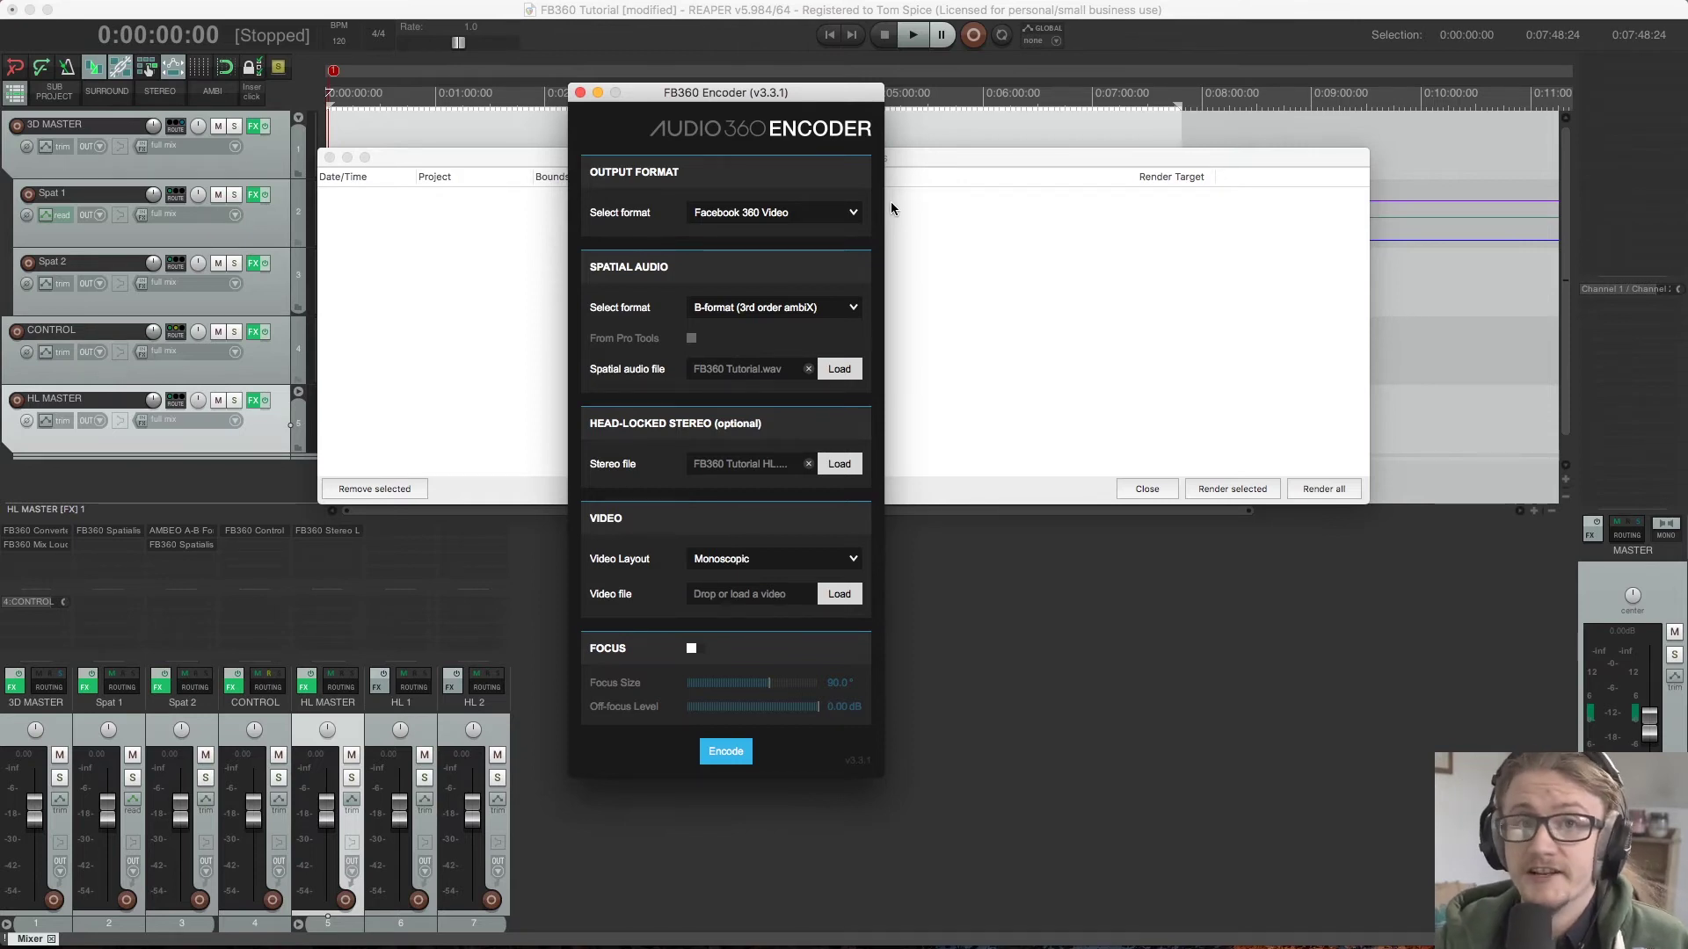
{"action": "left_click", "coordinate": [785, 212]}
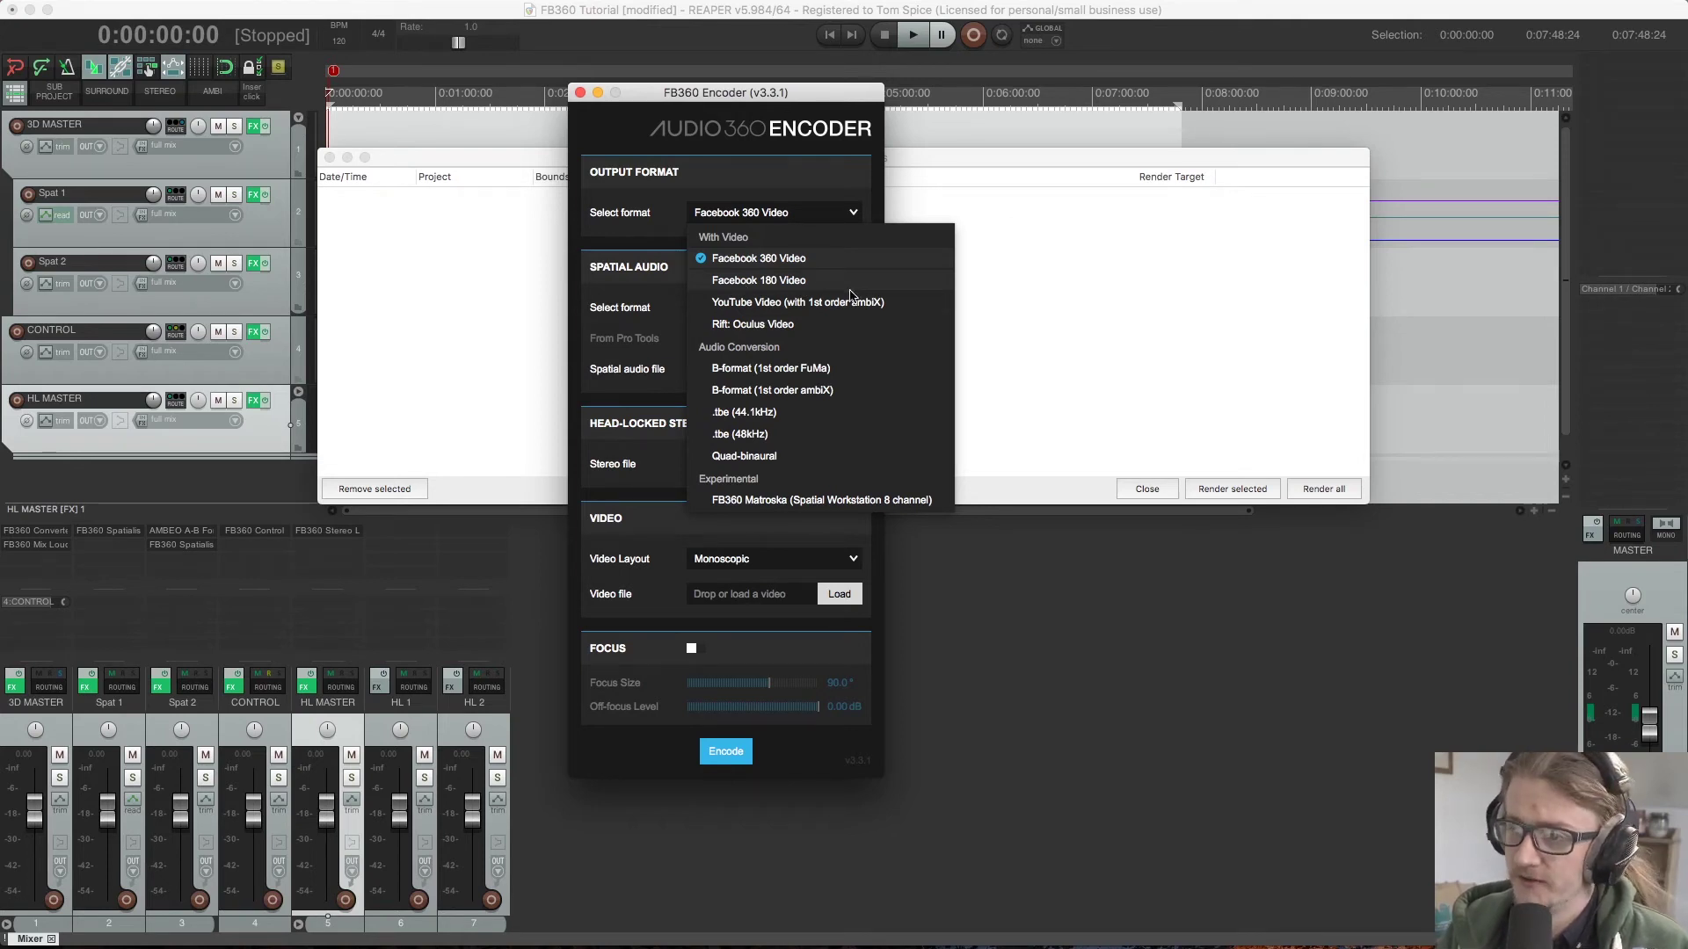
{"action": "left_click", "coordinate": [893, 538]}
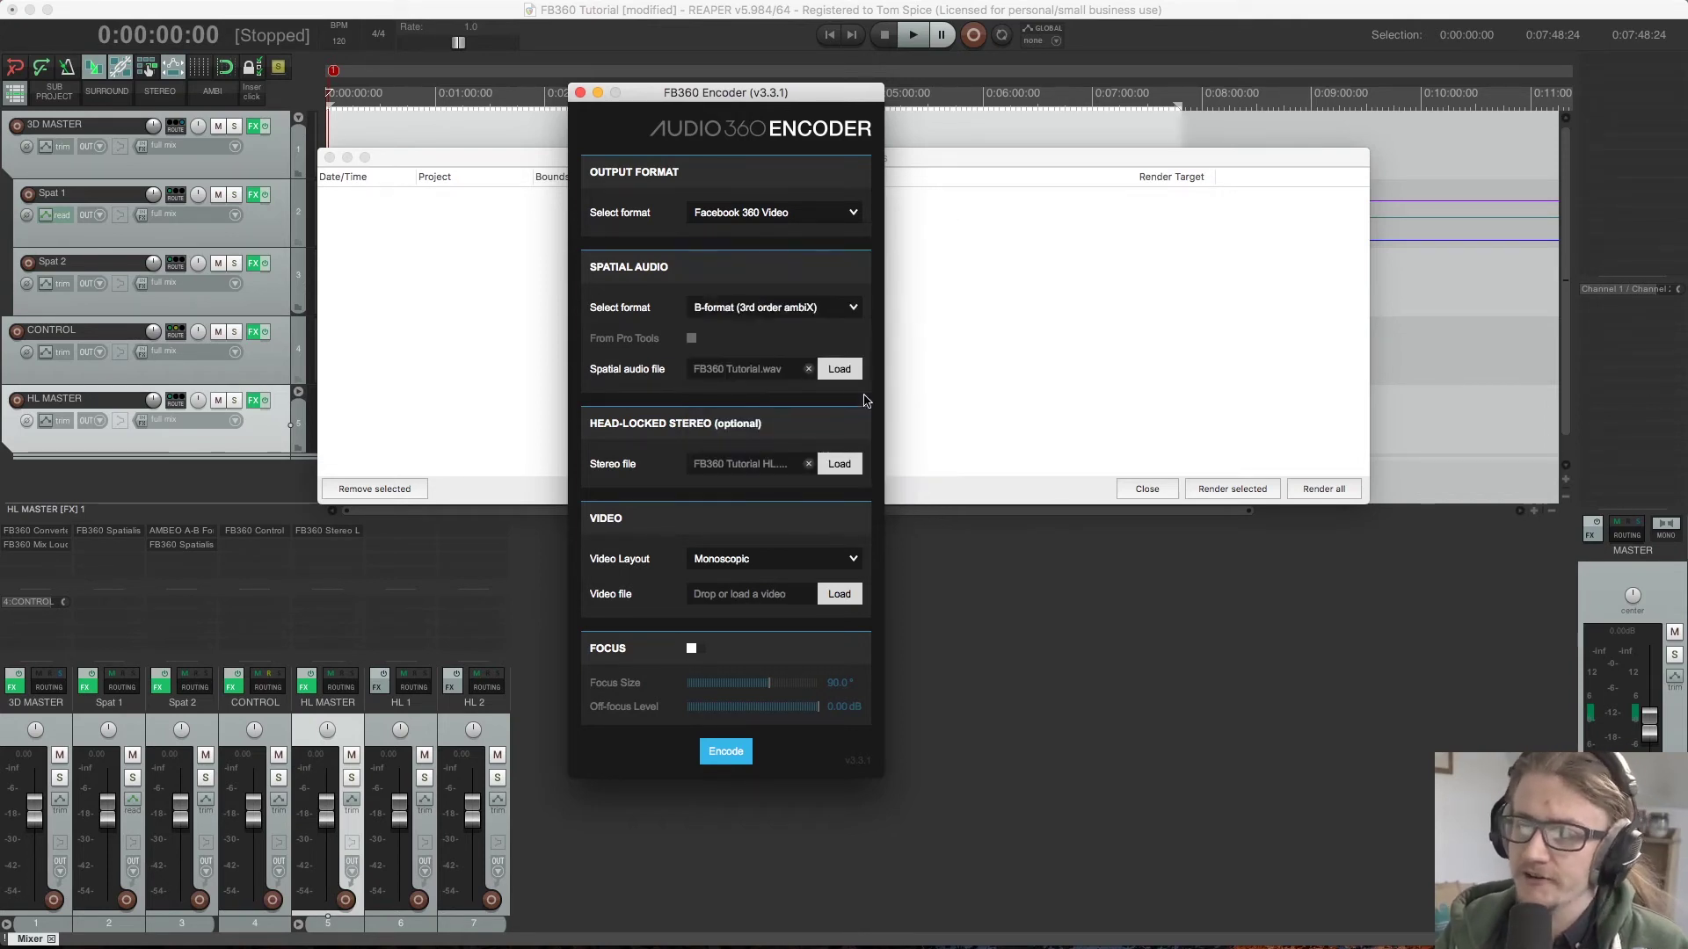
{"action": "left_click", "coordinate": [774, 212]}
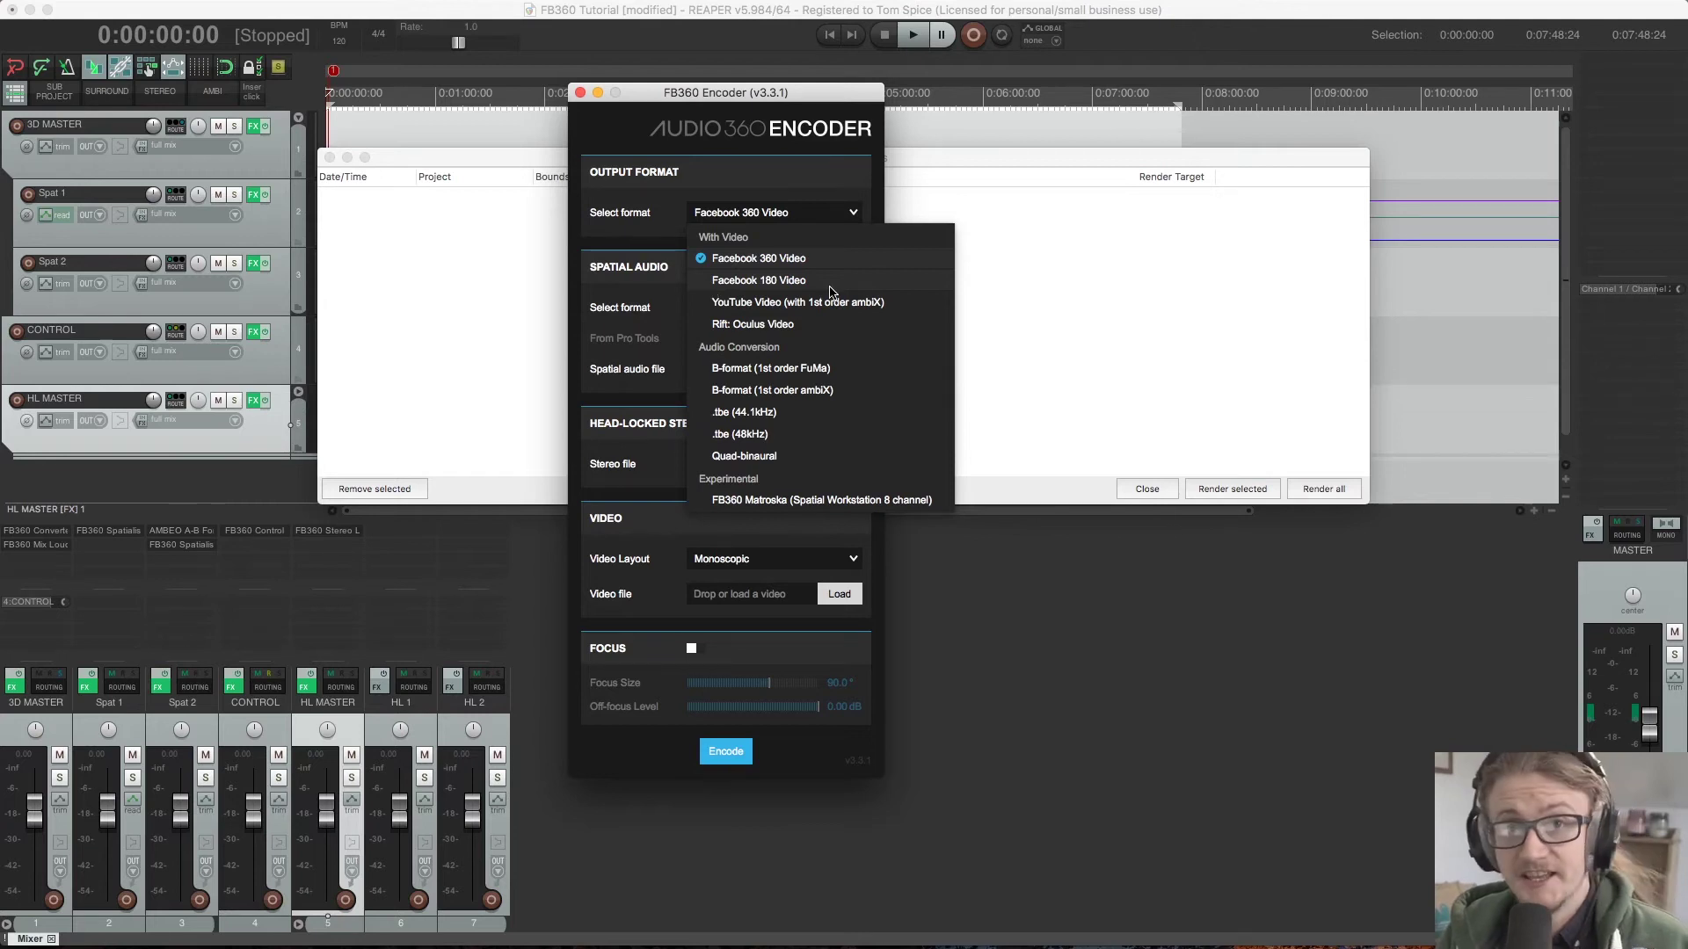
{"action": "left_click", "coordinate": [761, 260]}
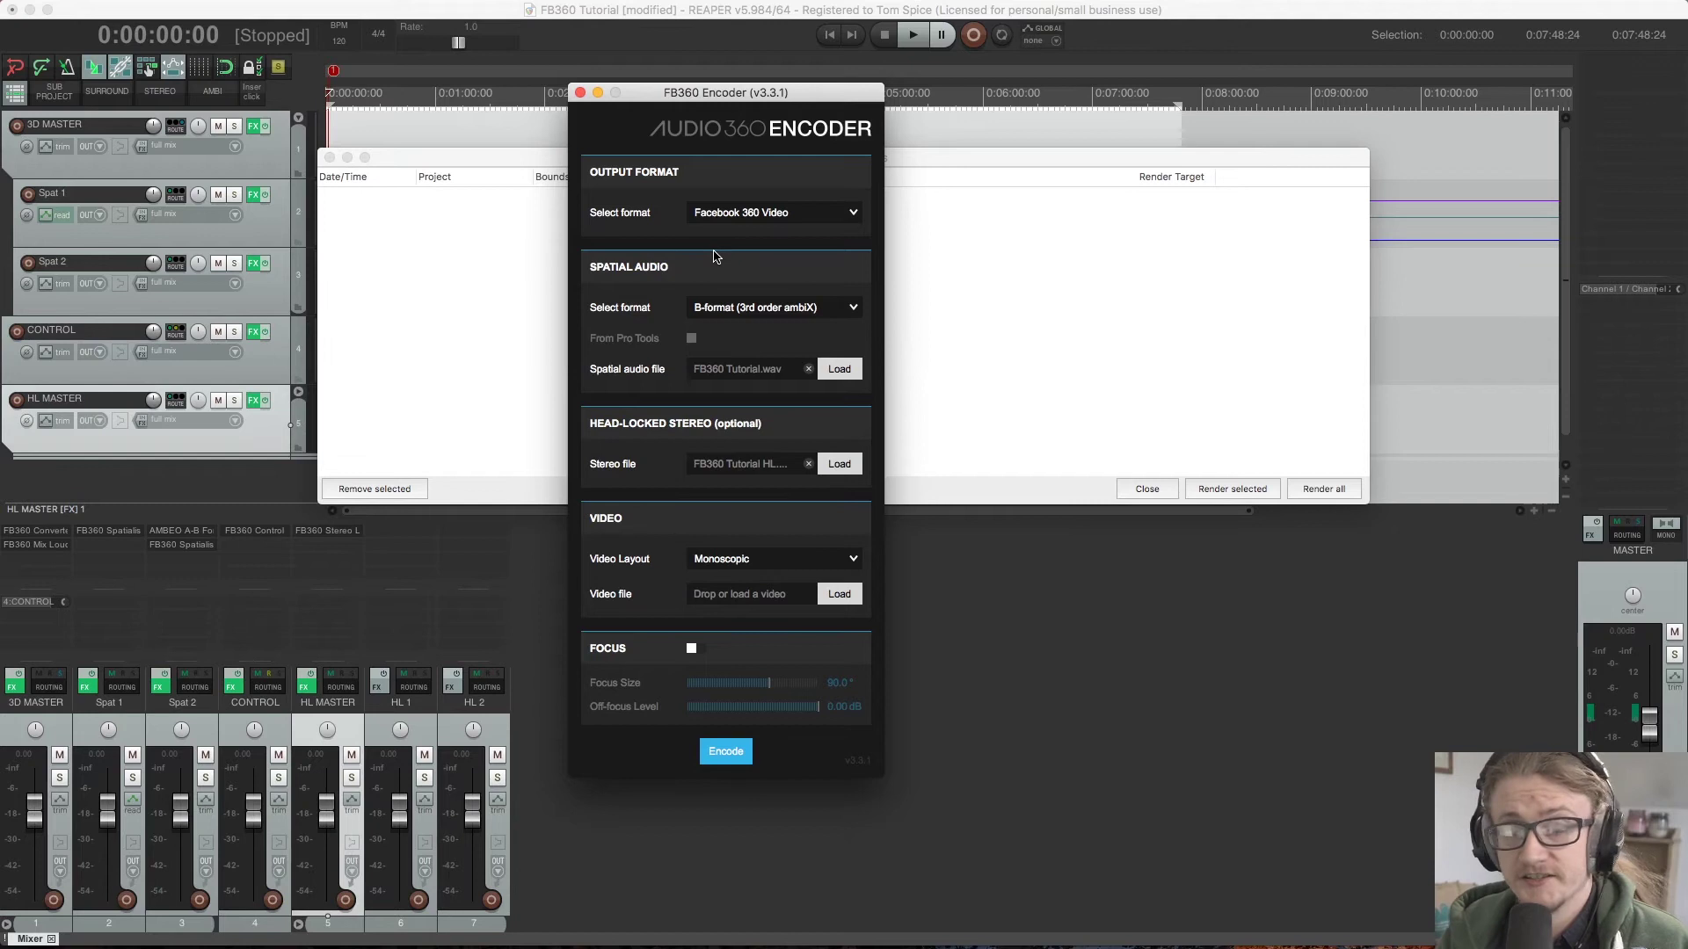
{"action": "left_click", "coordinate": [807, 211]}
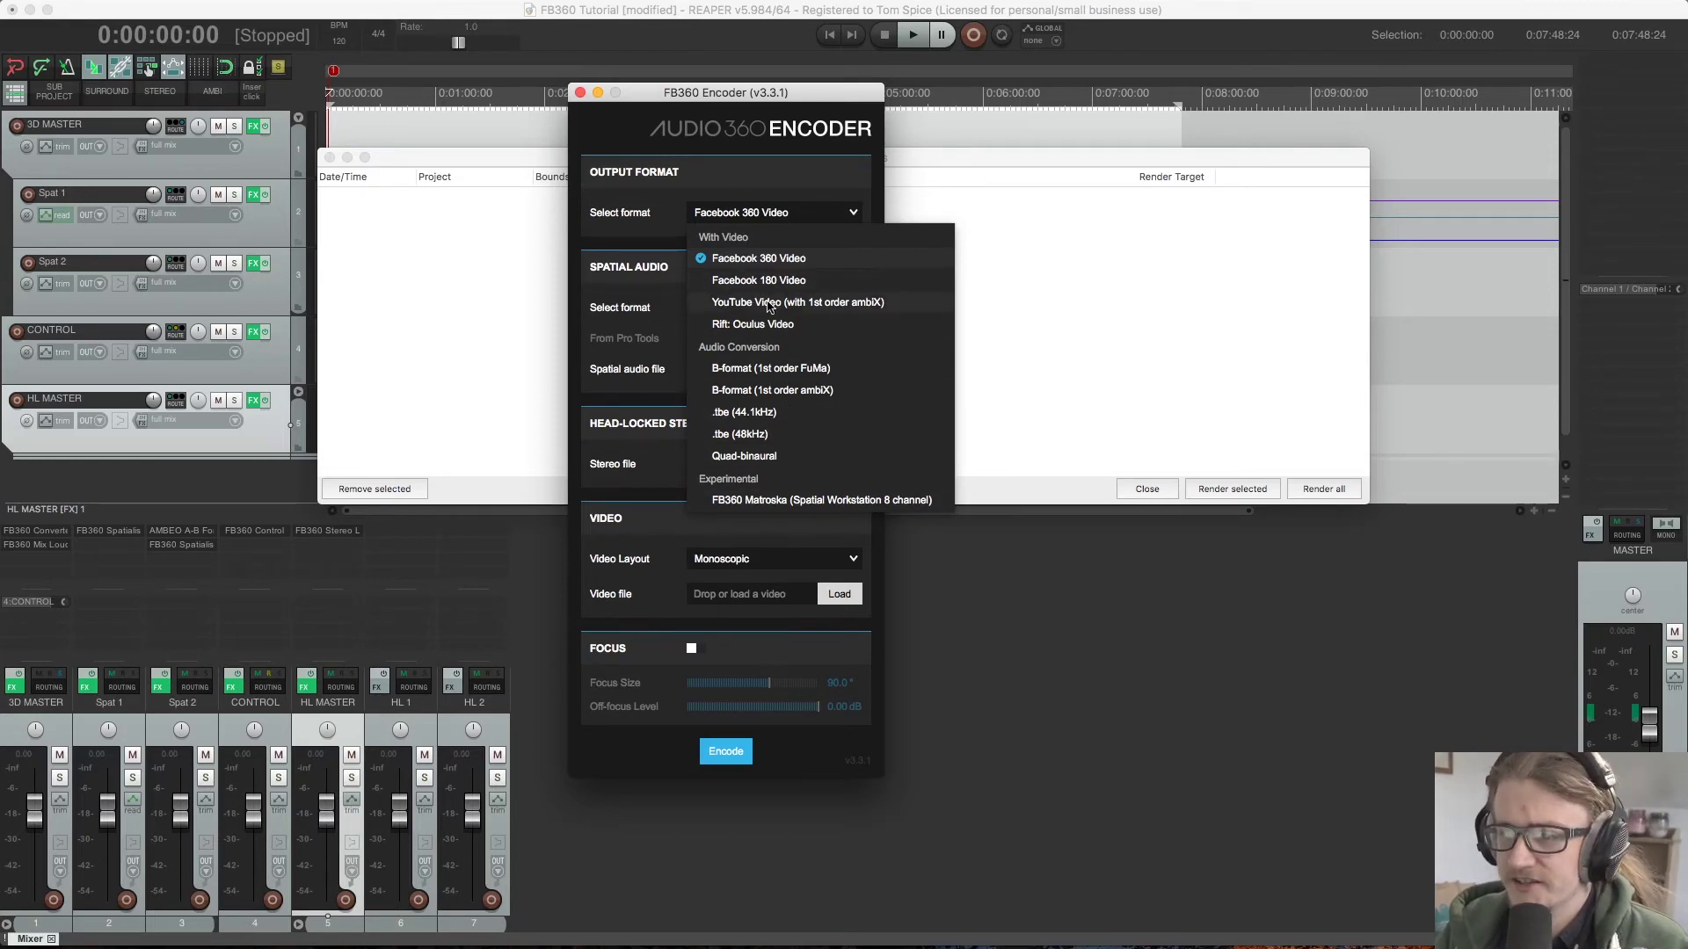
{"action": "left_click", "coordinate": [742, 260]}
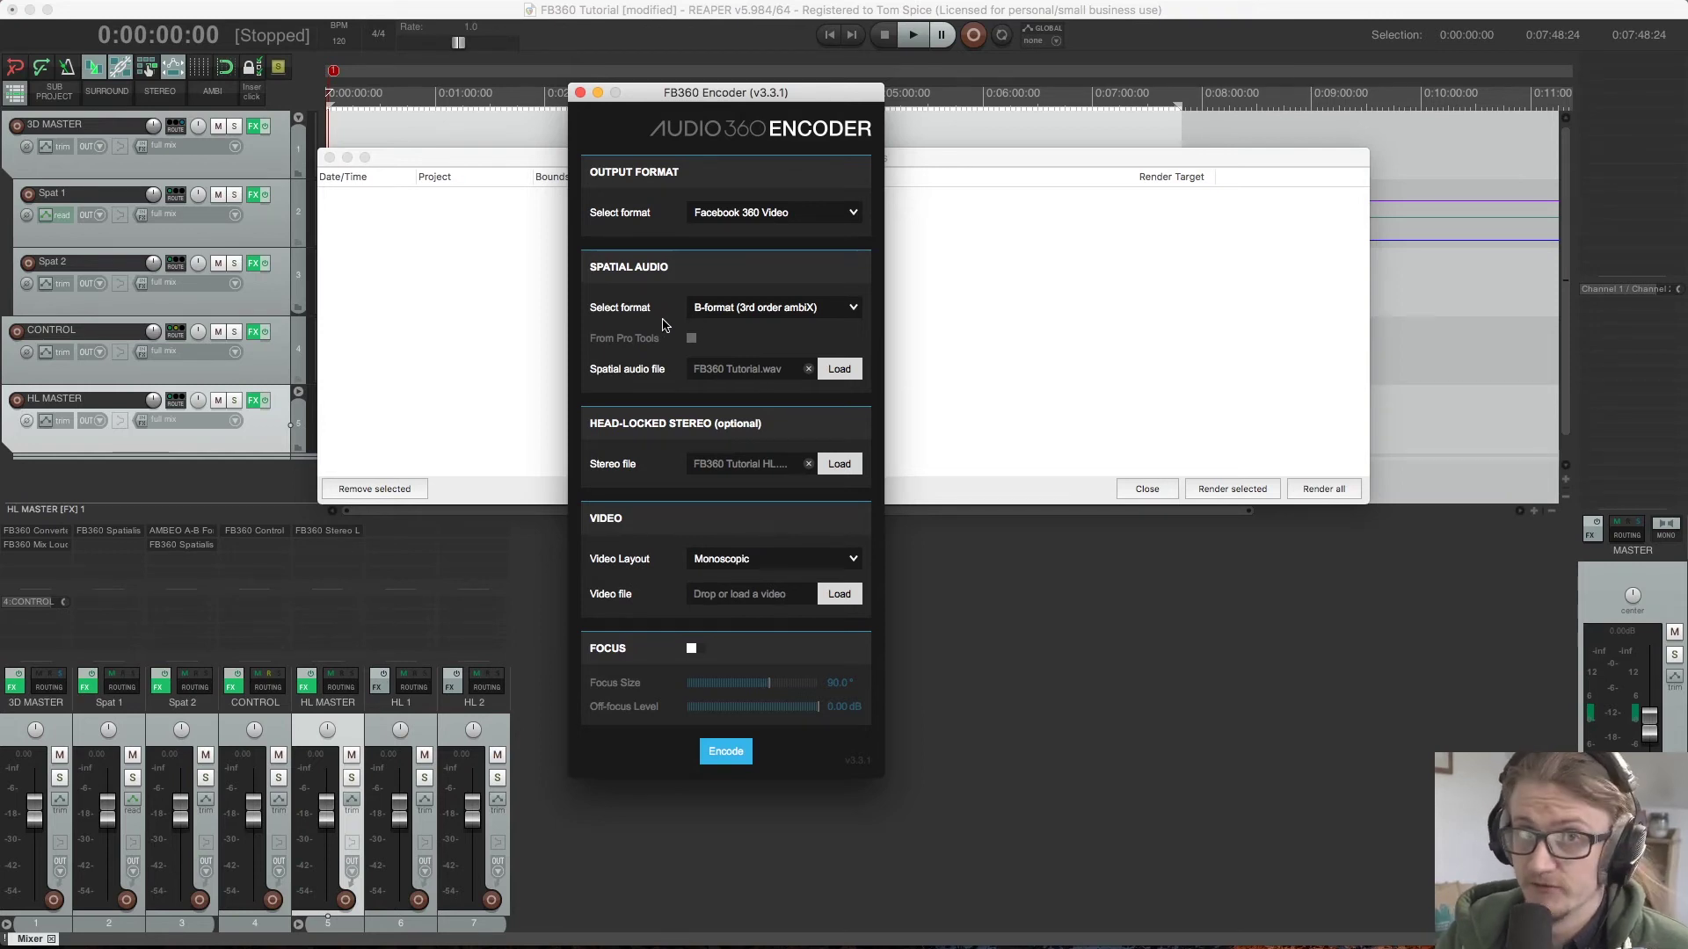
- Keep the spatial audio format at B-format (3rd order ambiX)
{"action": "left_click", "coordinate": [805, 308]}
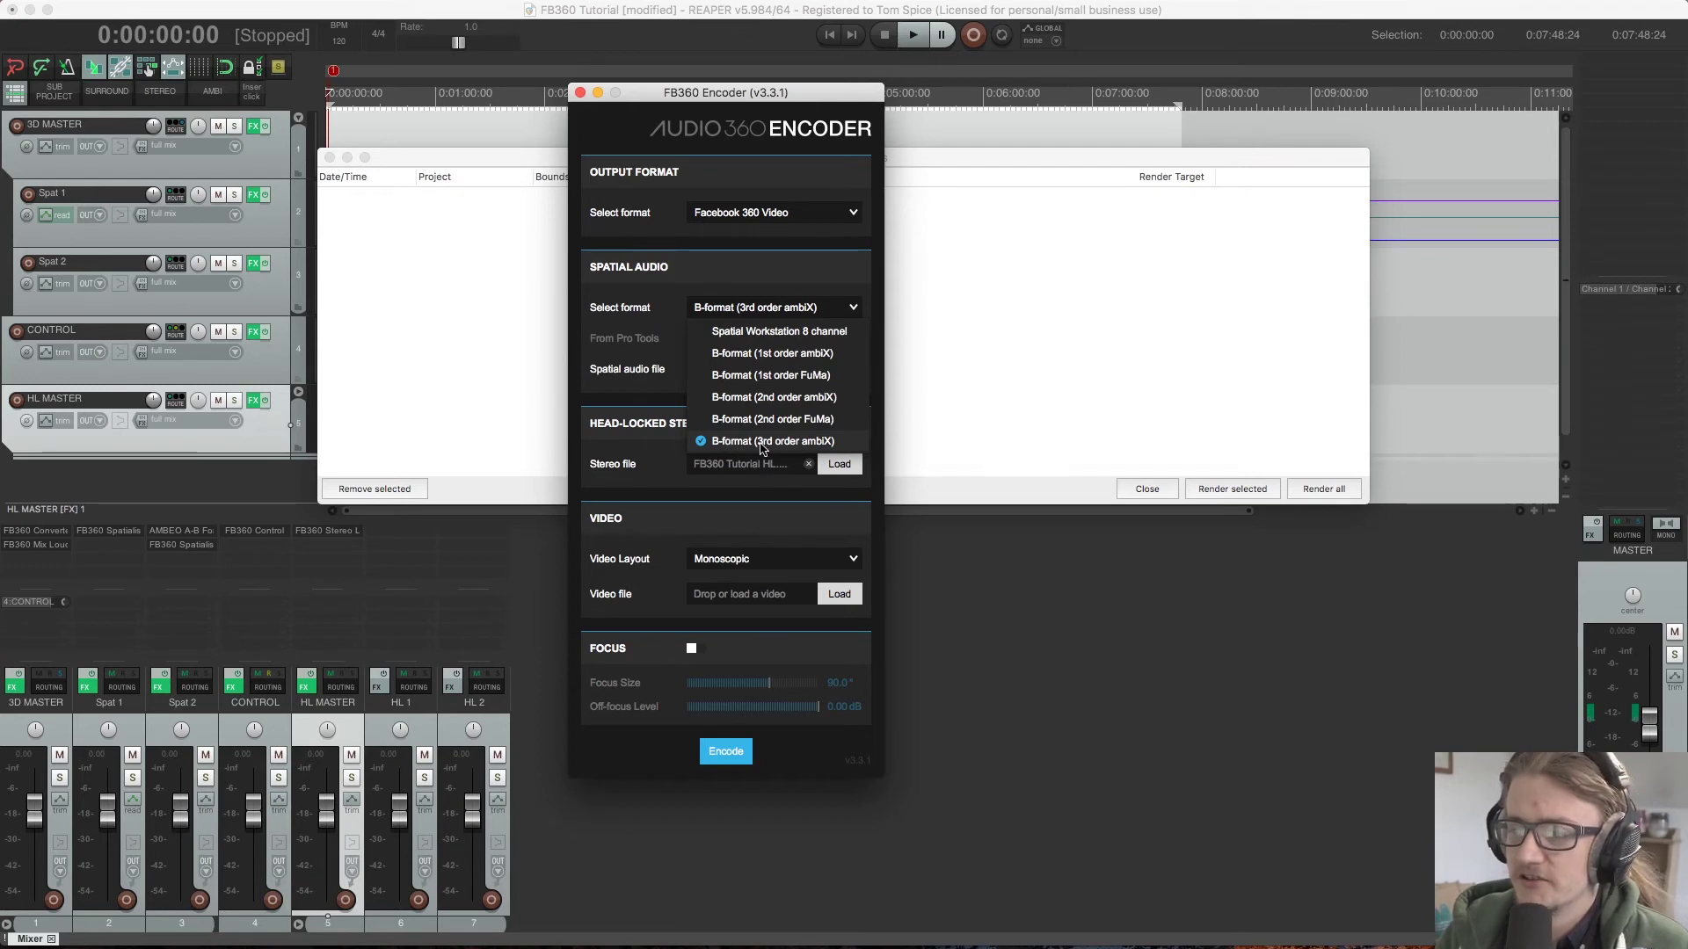
{"action": "left_click", "coordinate": [807, 448]}
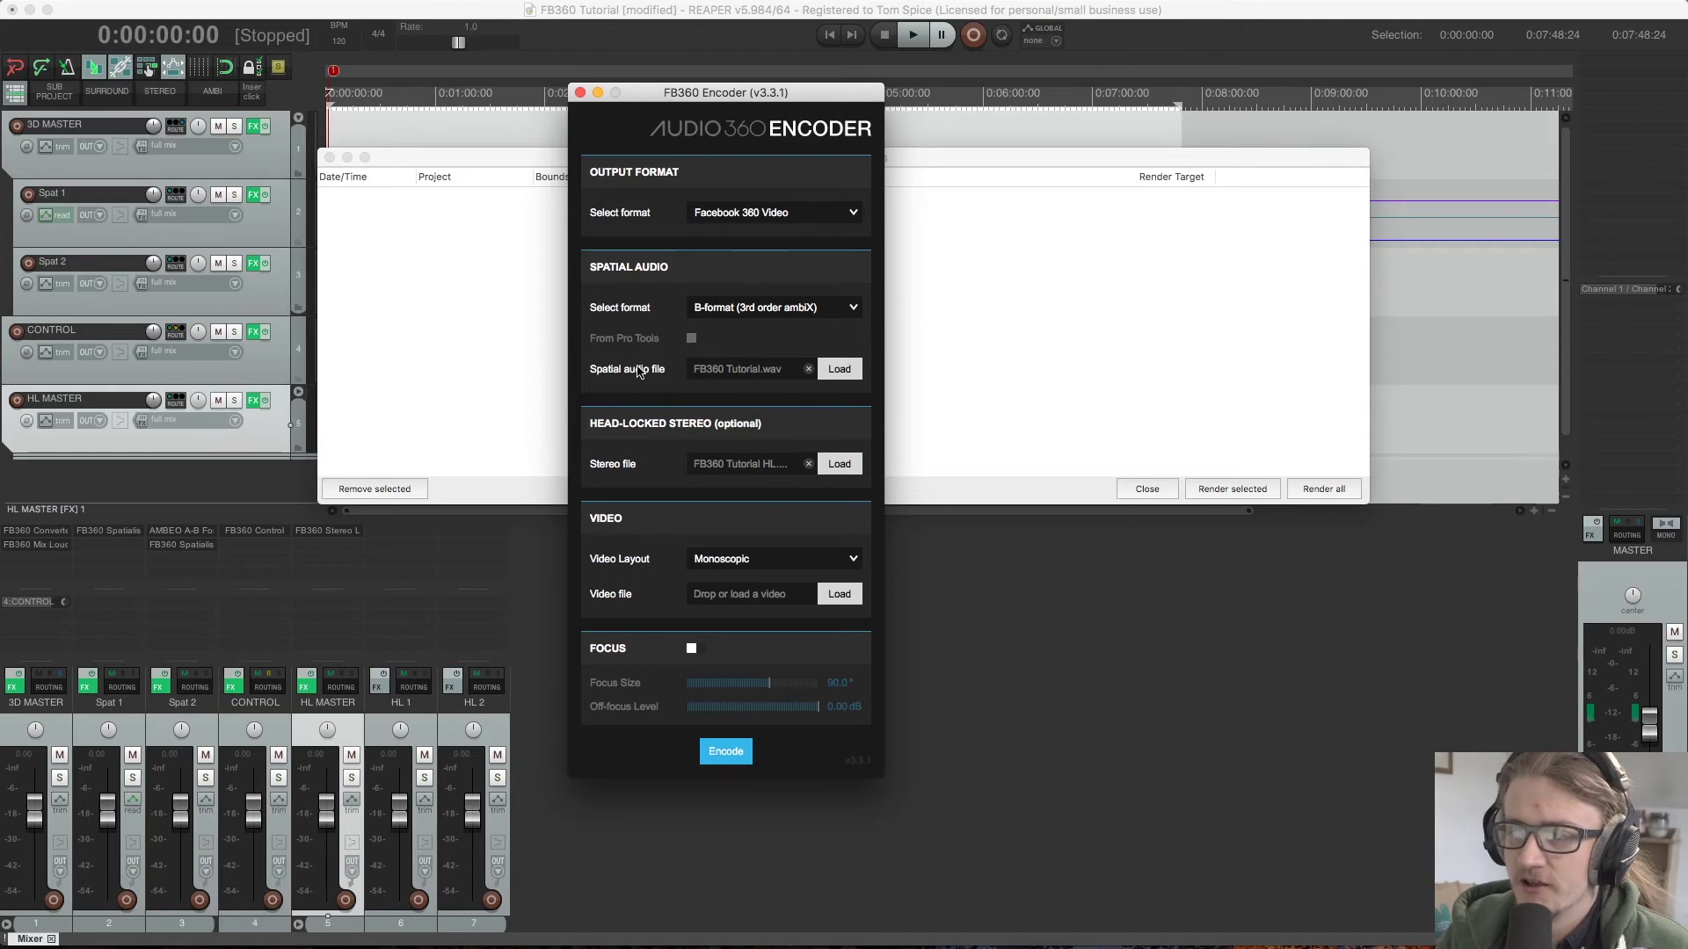
- Clear both audio slots and load FB360 Tutorial AMBI.wav from EXPORTS as the spatial audio
{"action": "left_click", "coordinate": [809, 369]}
{"action": "left_click", "coordinate": [807, 463]}
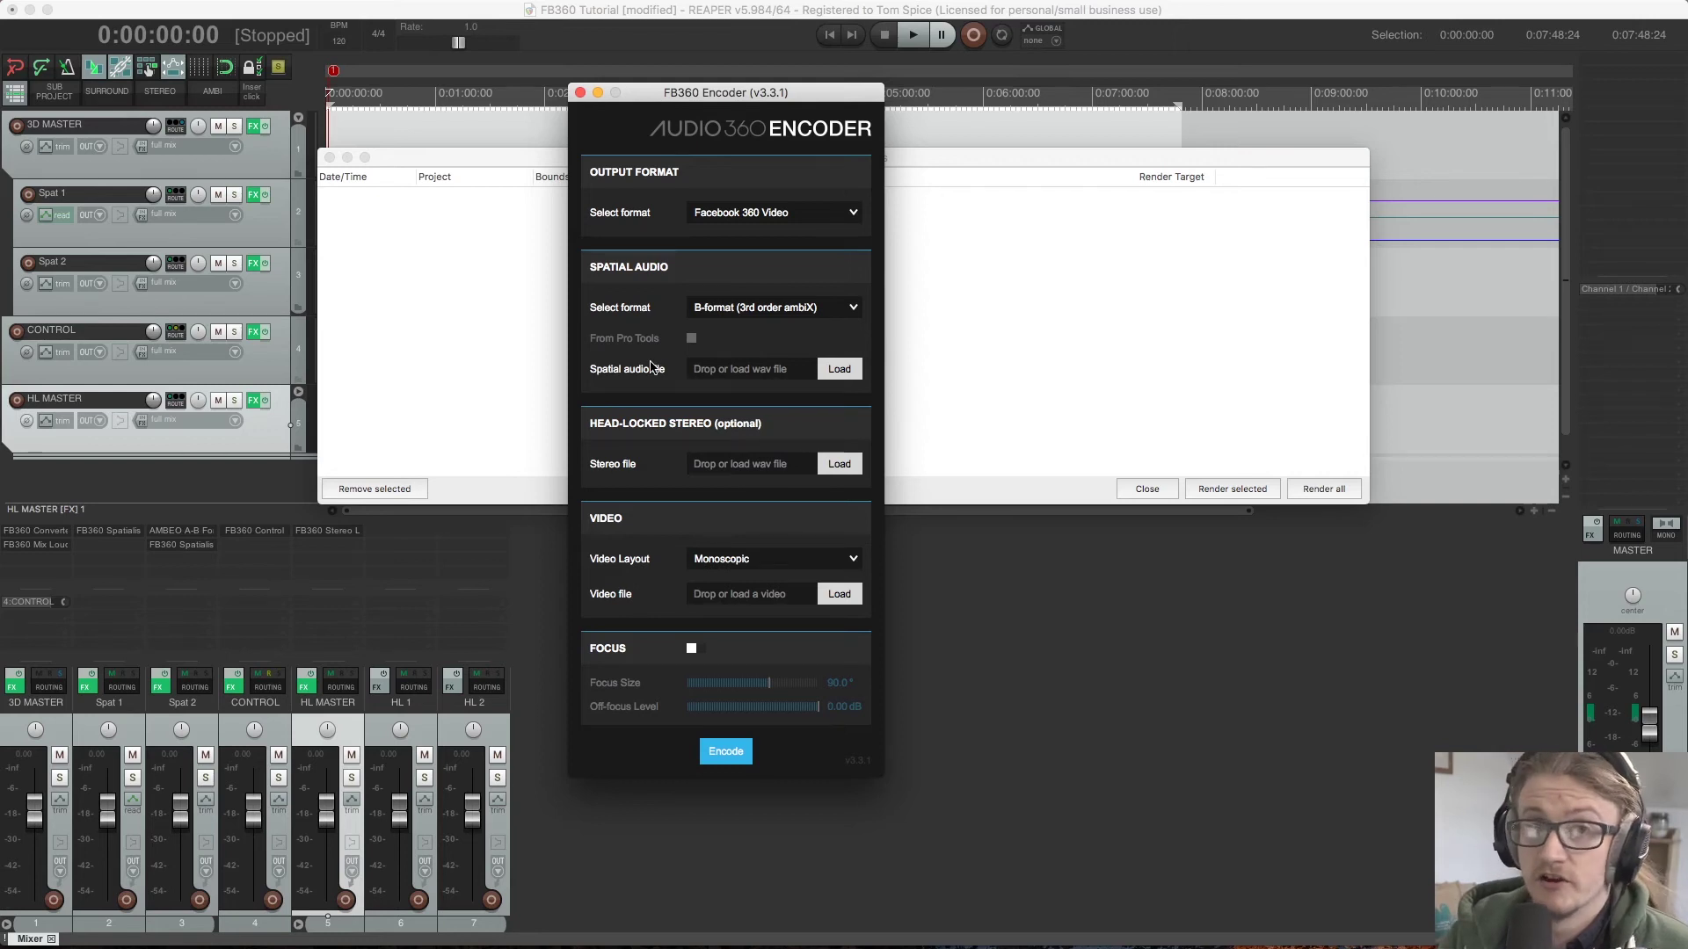
{"action": "left_click", "coordinate": [840, 370]}
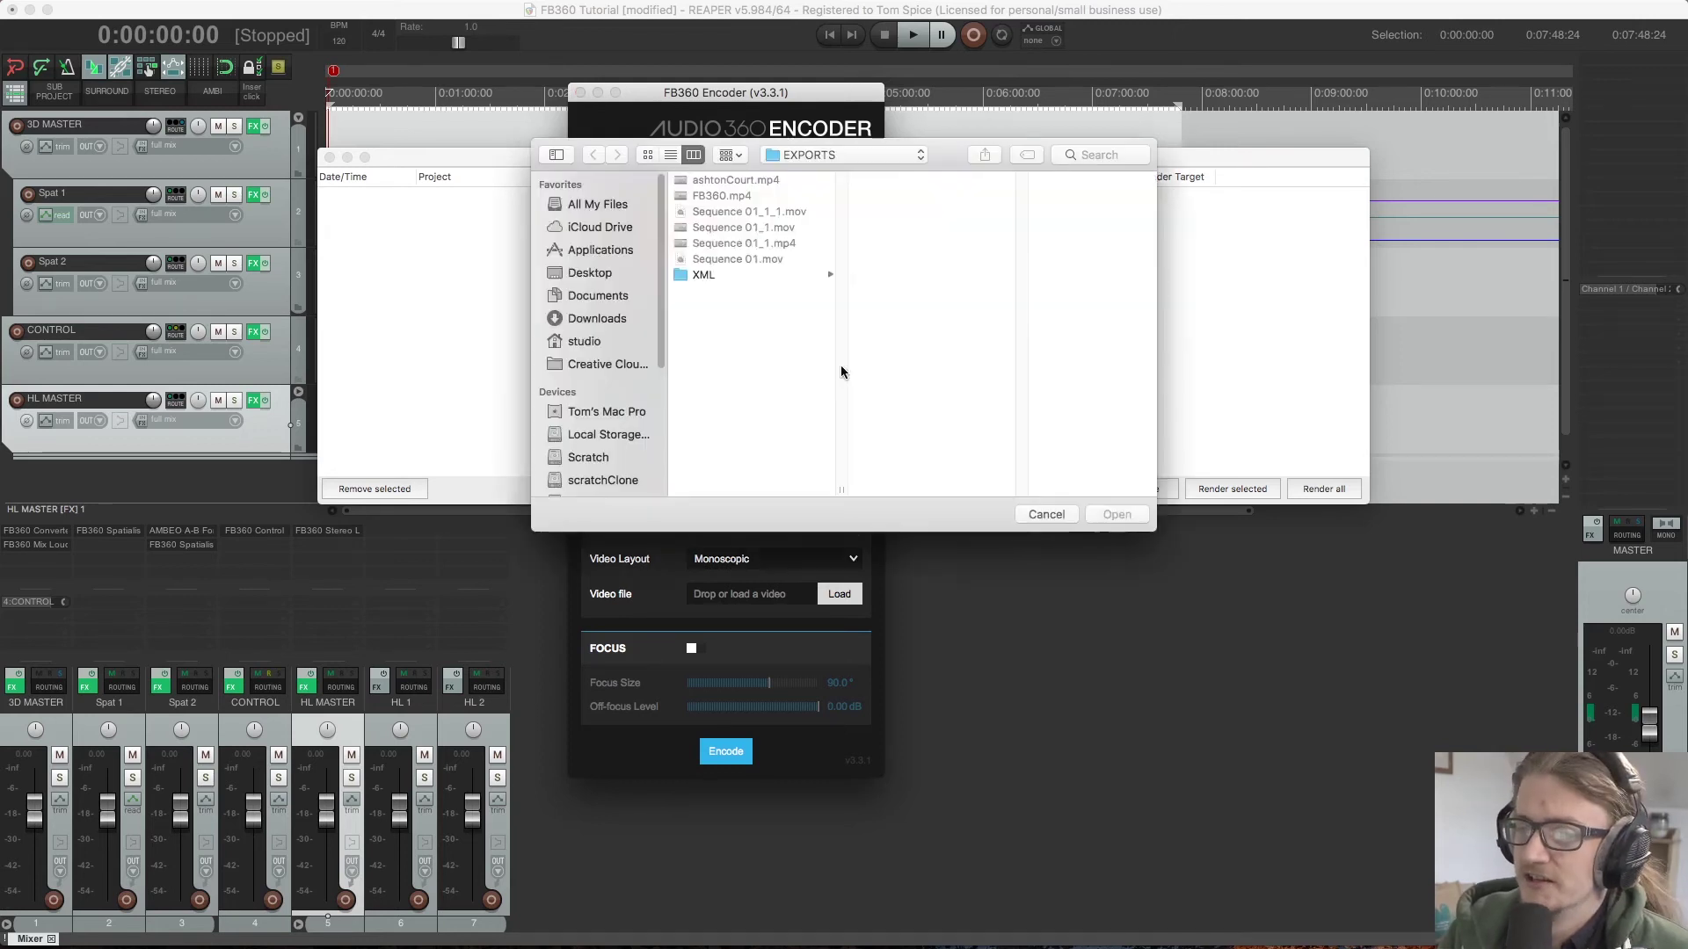
{"action": "left_click", "coordinate": [817, 156]}
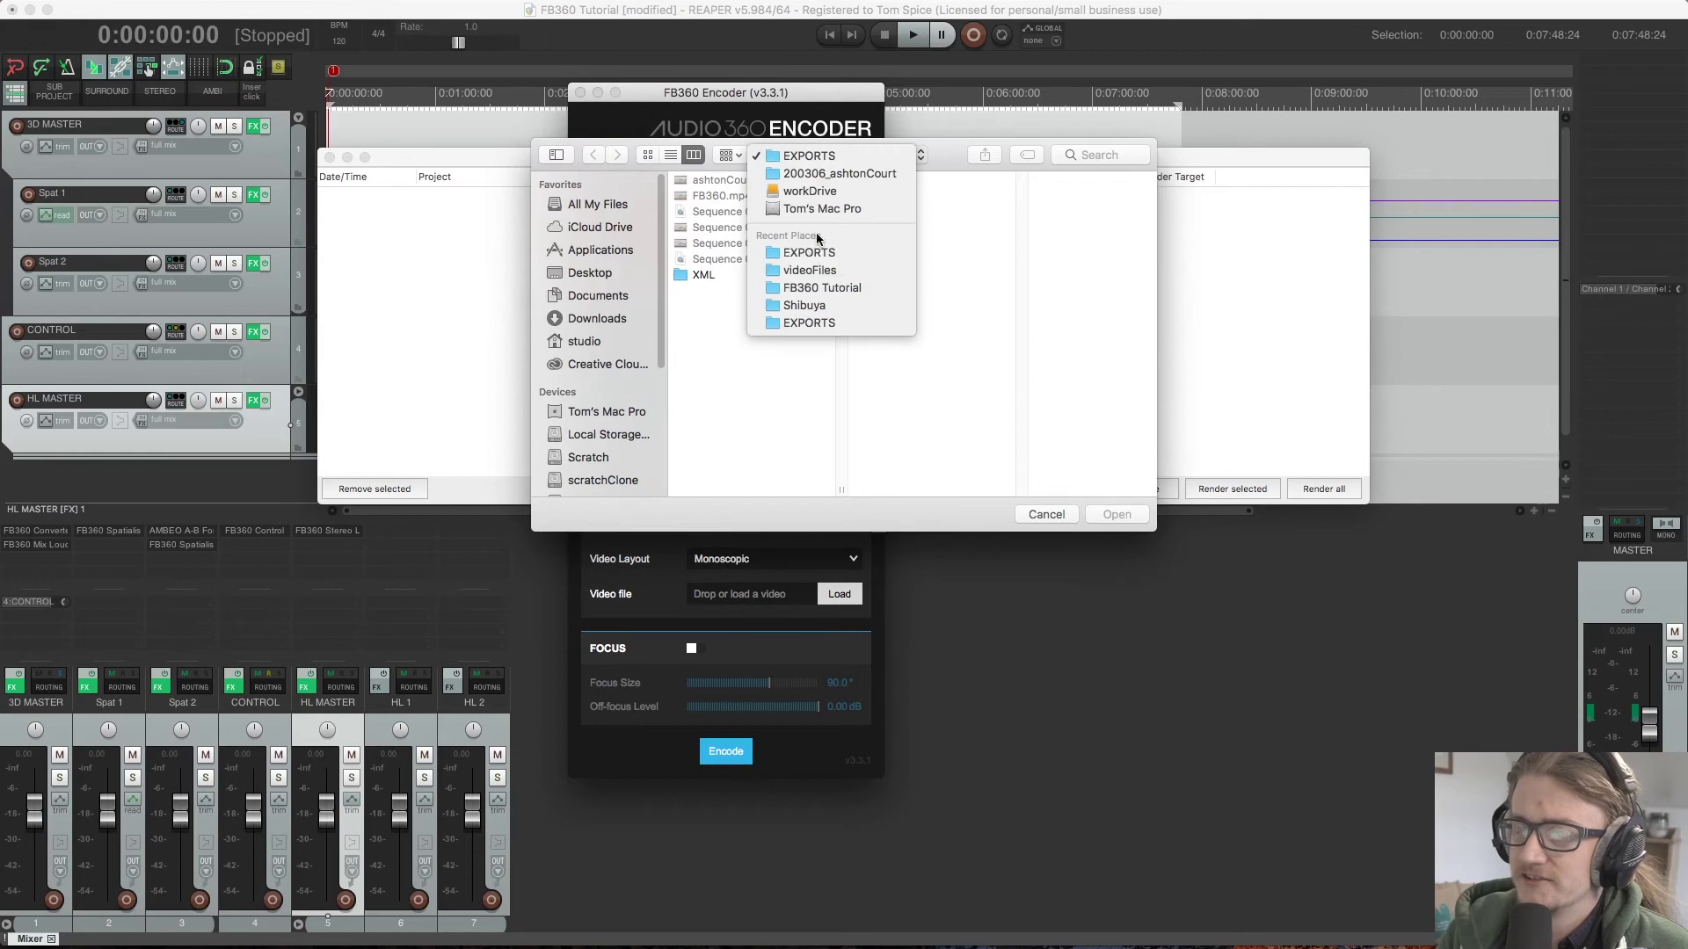
{"action": "left_click", "coordinate": [989, 261]}
{"action": "left_click", "coordinate": [826, 155]}
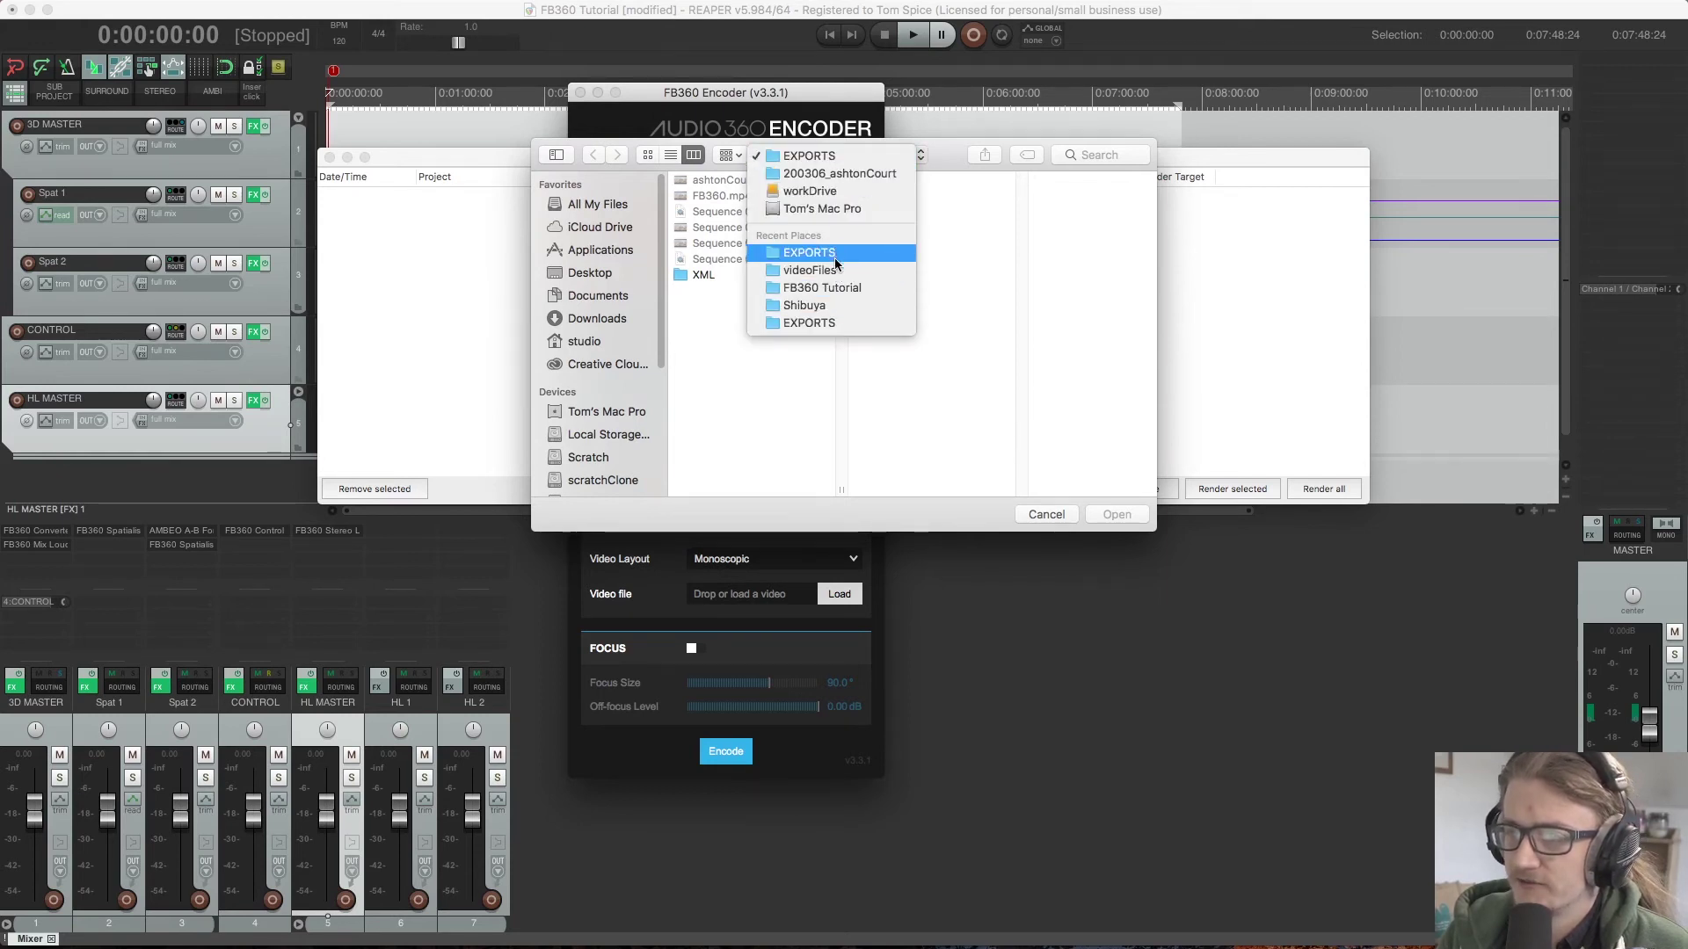
{"action": "left_click", "coordinate": [836, 288]}
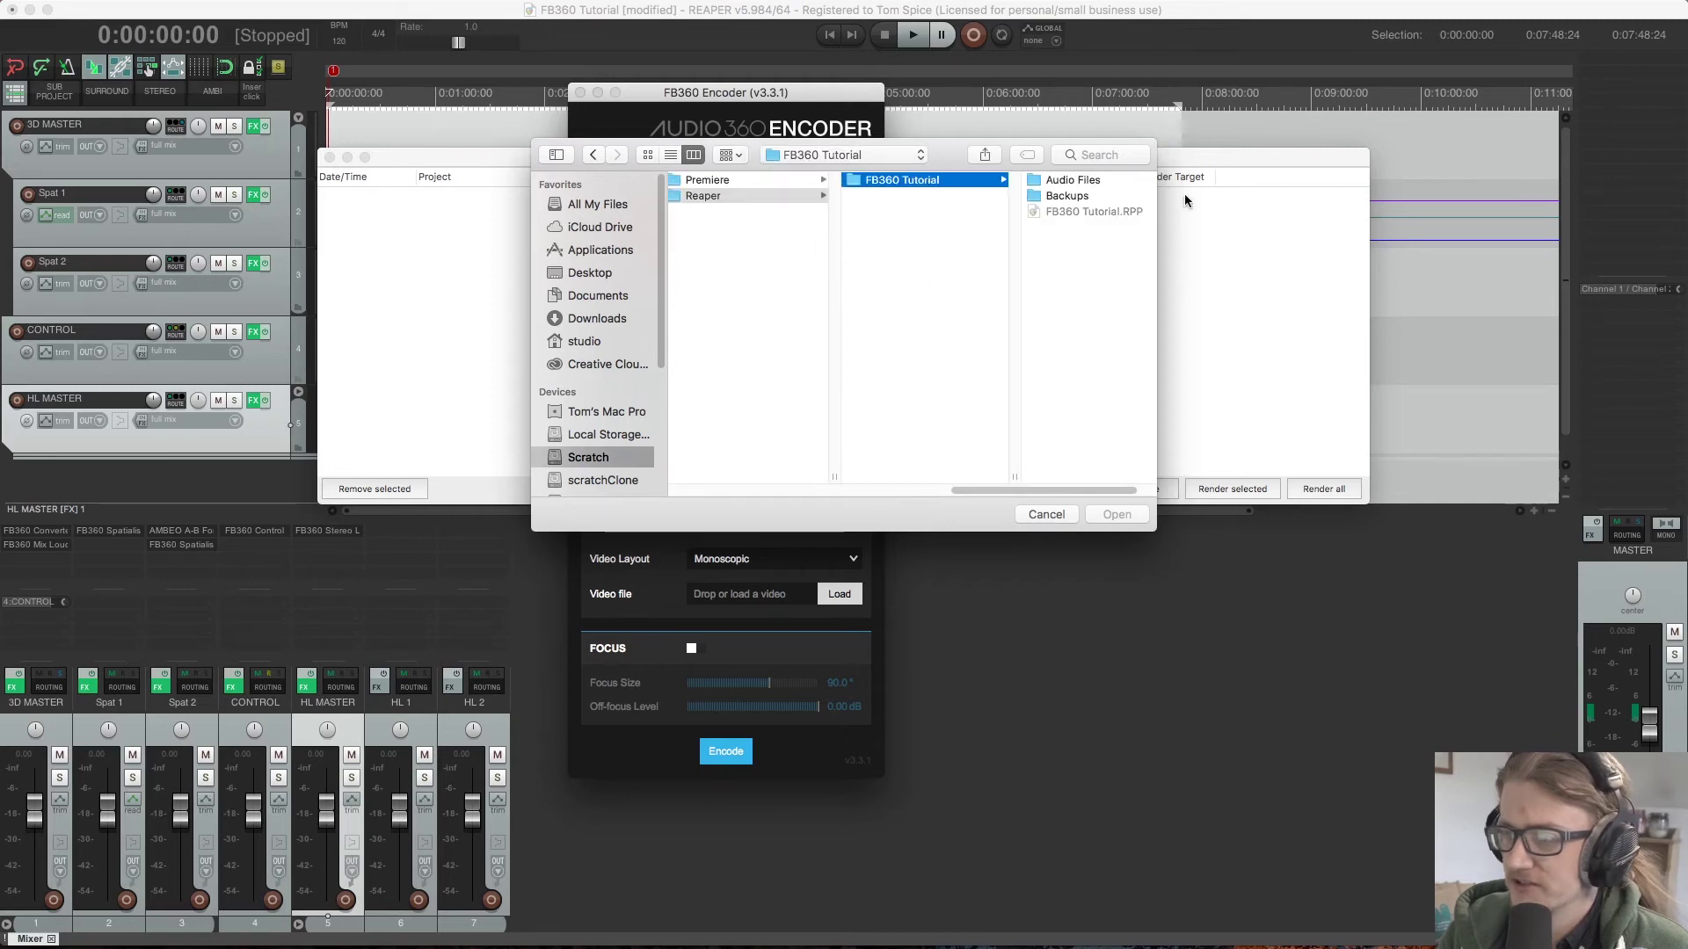
{"action": "scroll", "coordinate": [754, 221], "scroll_direction": "left", "scroll_amount": 5}
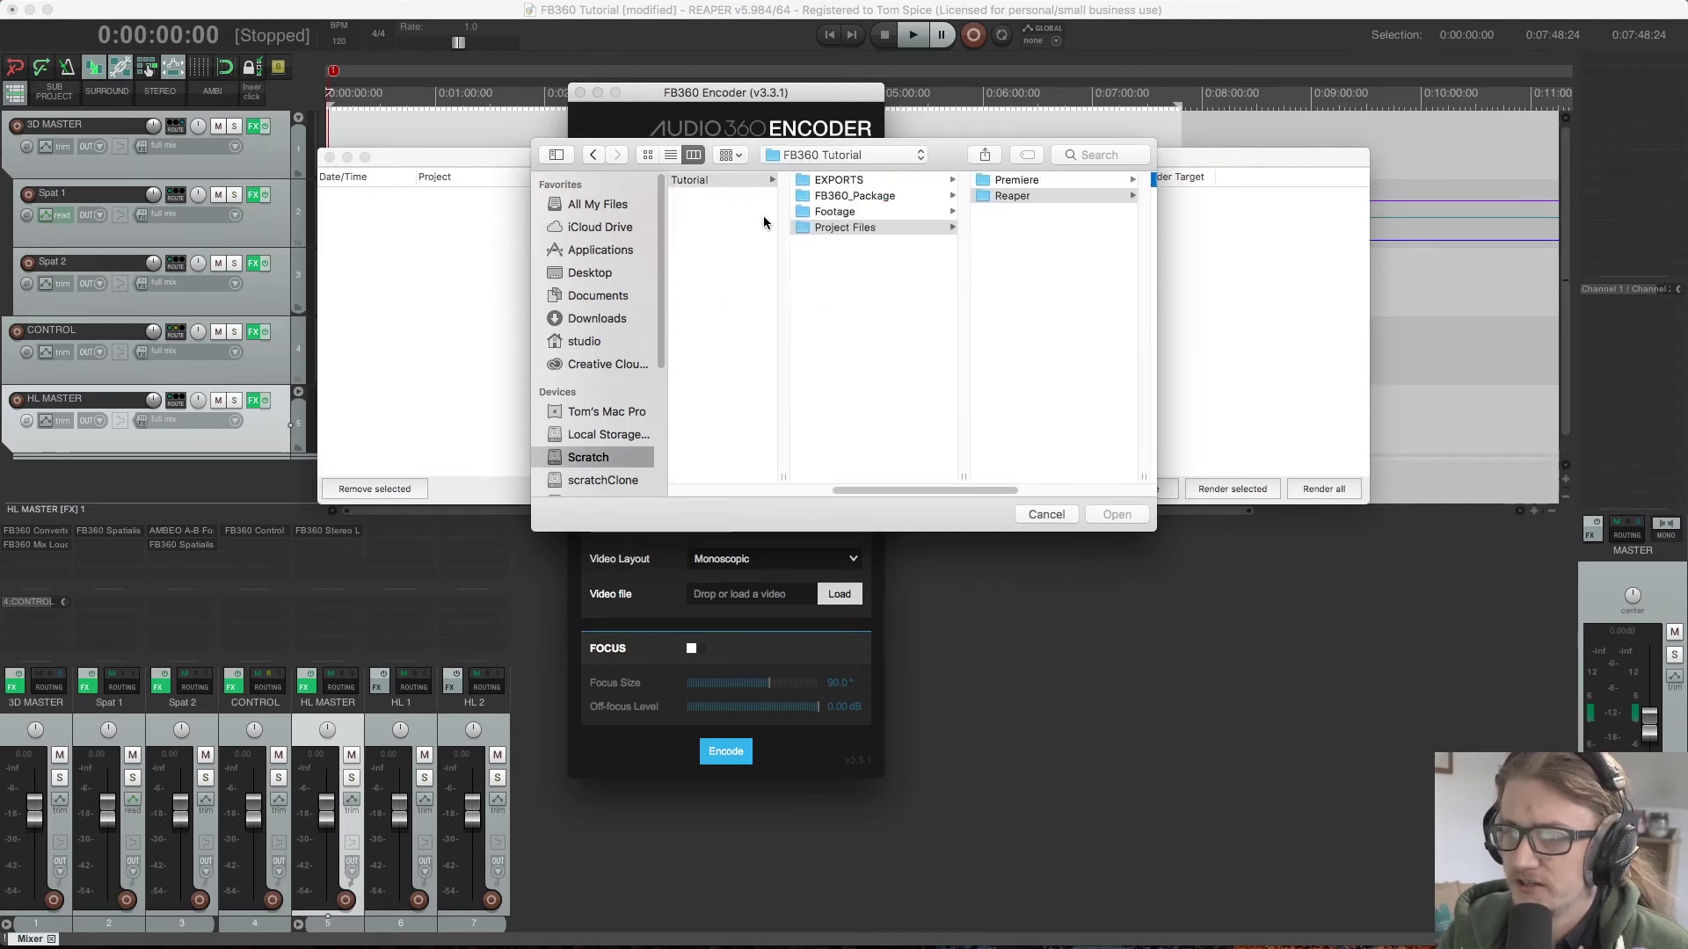
{"action": "left_click", "coordinate": [867, 181]}
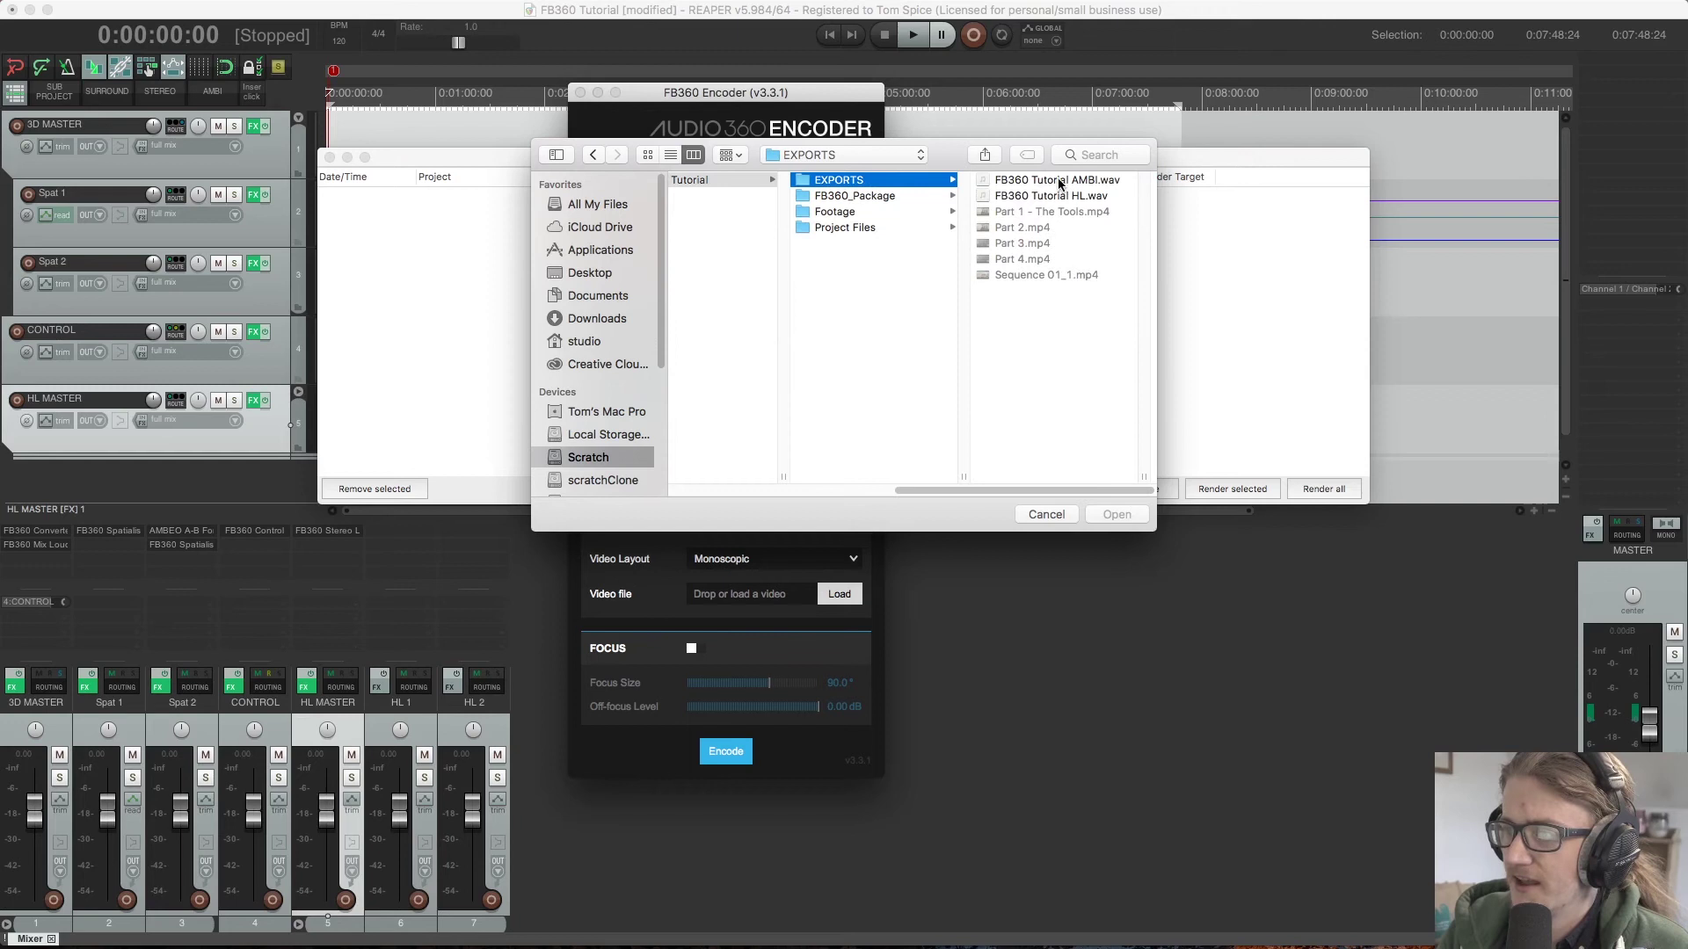
{"action": "left_click", "coordinate": [1034, 180]}
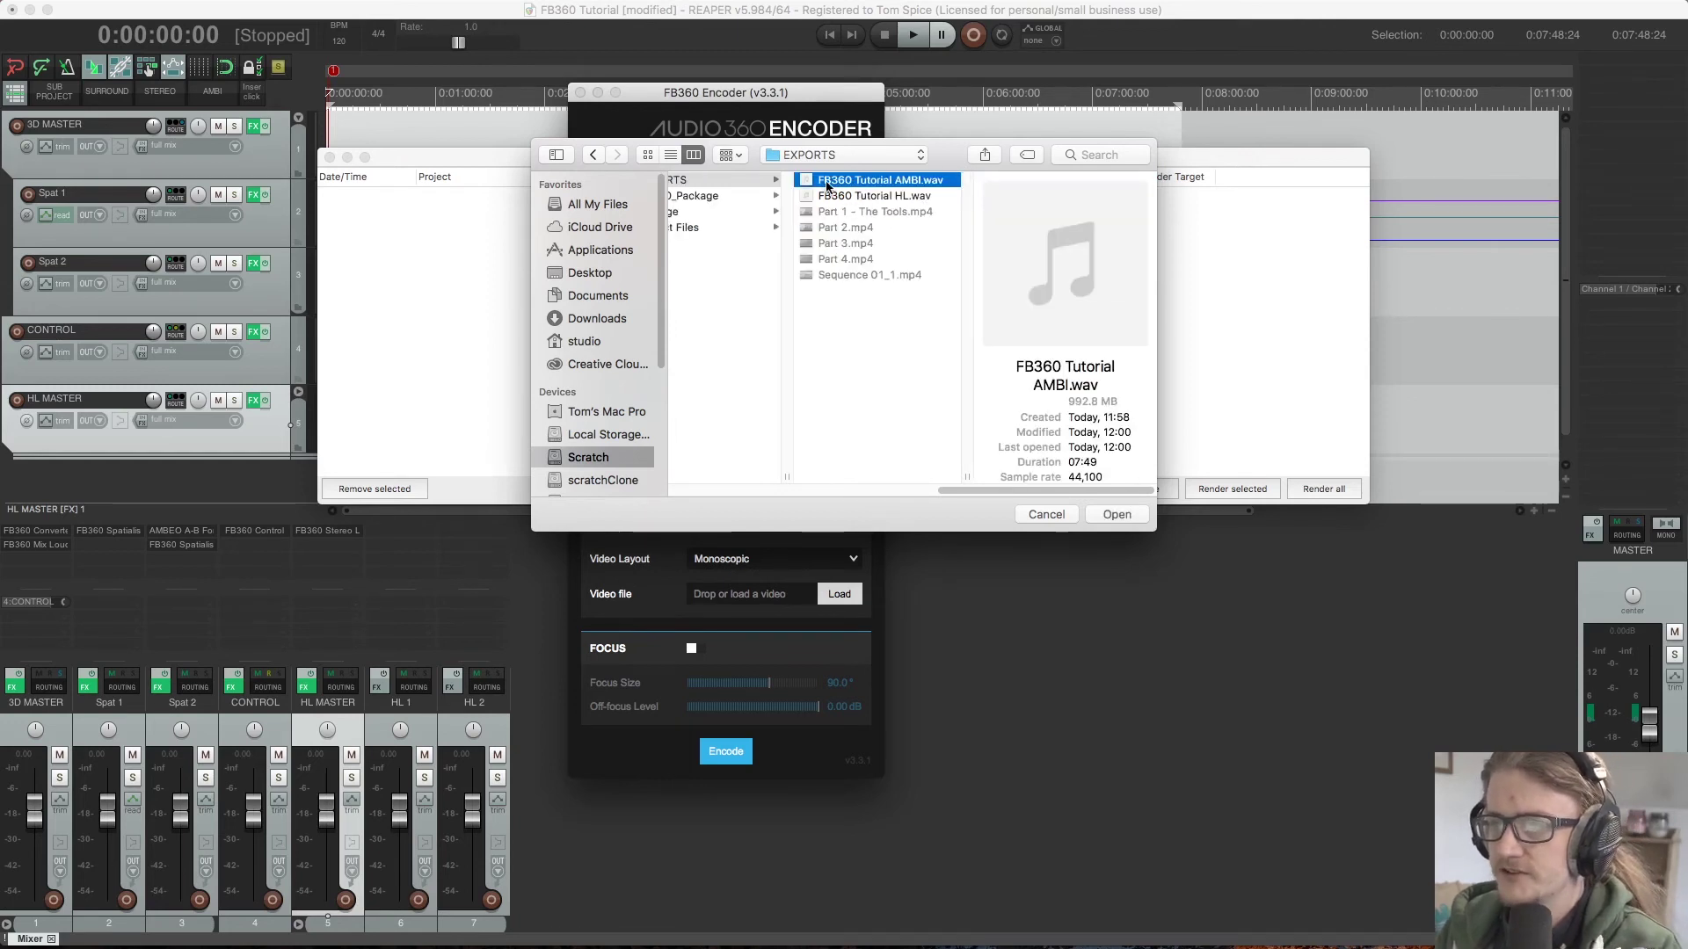
{"action": "left_click", "coordinate": [1116, 514]}
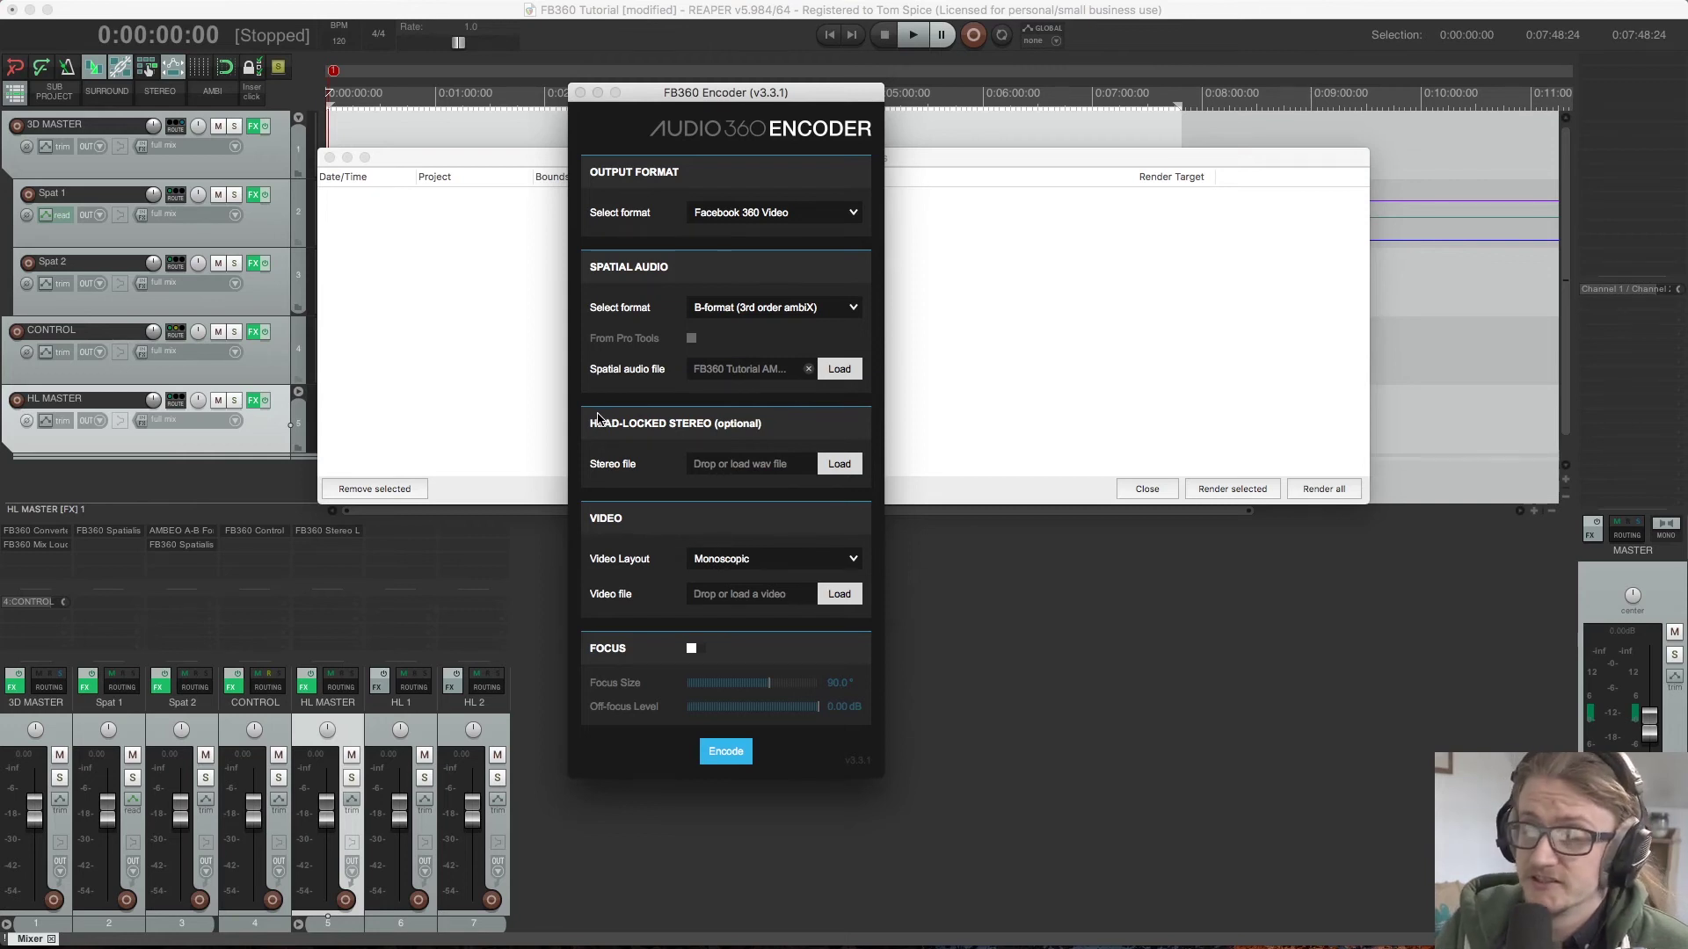
- Load FB360 Tutorial HL.wav as the head-locked stereo file
{"action": "left_click", "coordinate": [840, 464]}
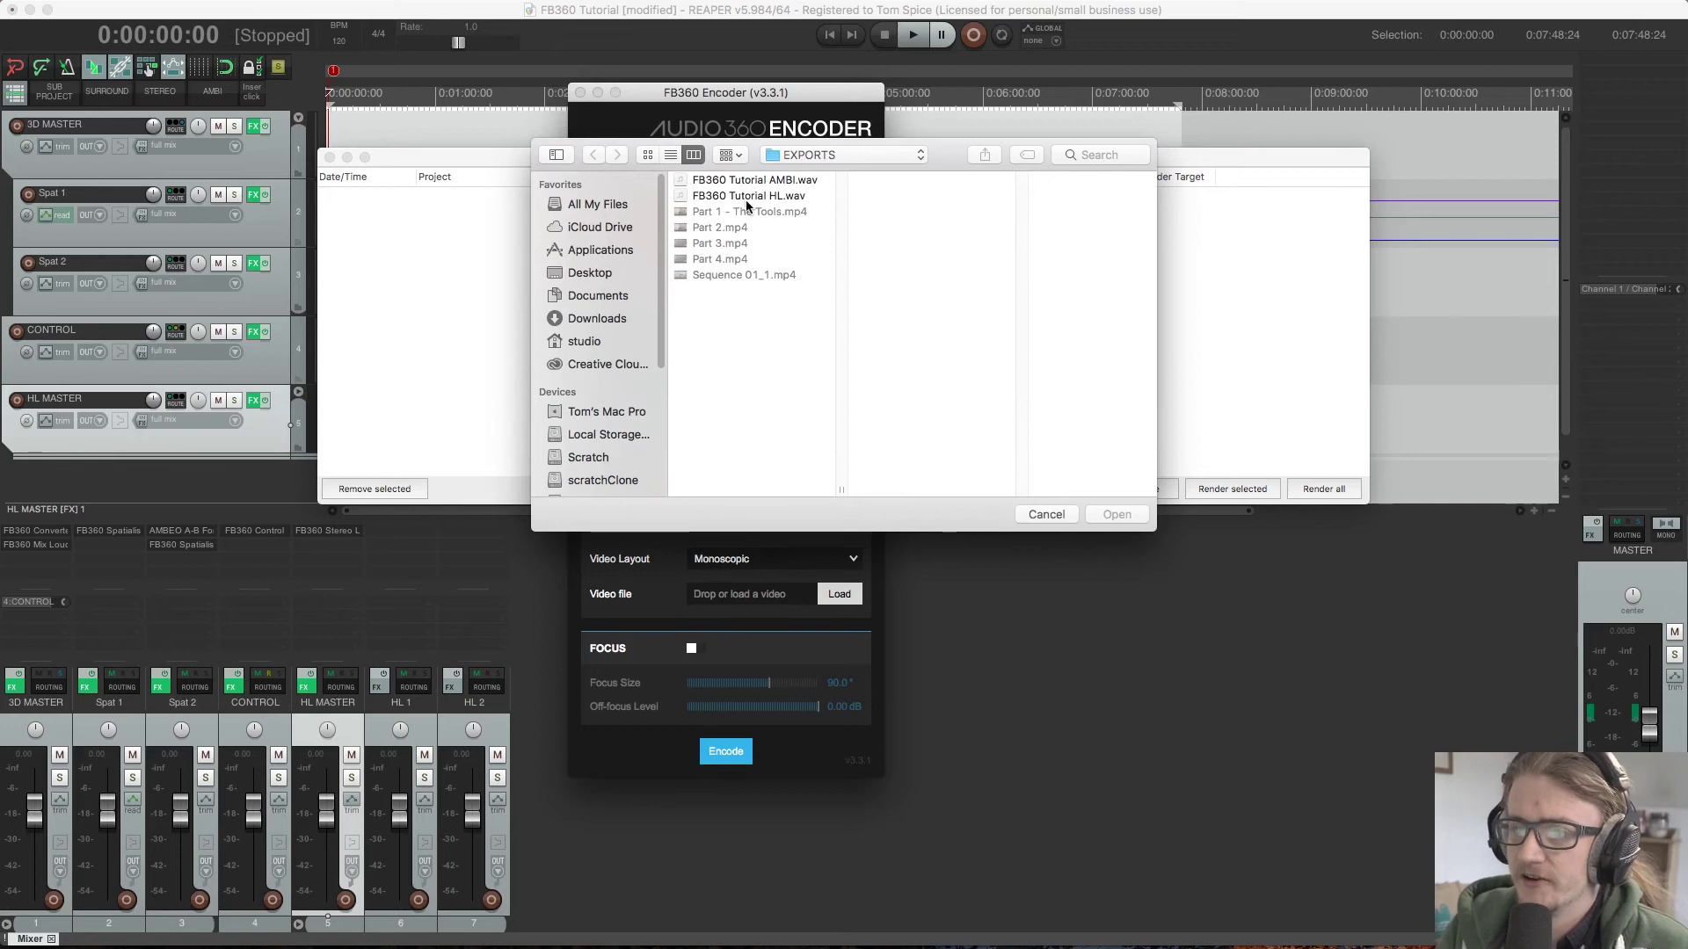
{"action": "left_click", "coordinate": [764, 196]}
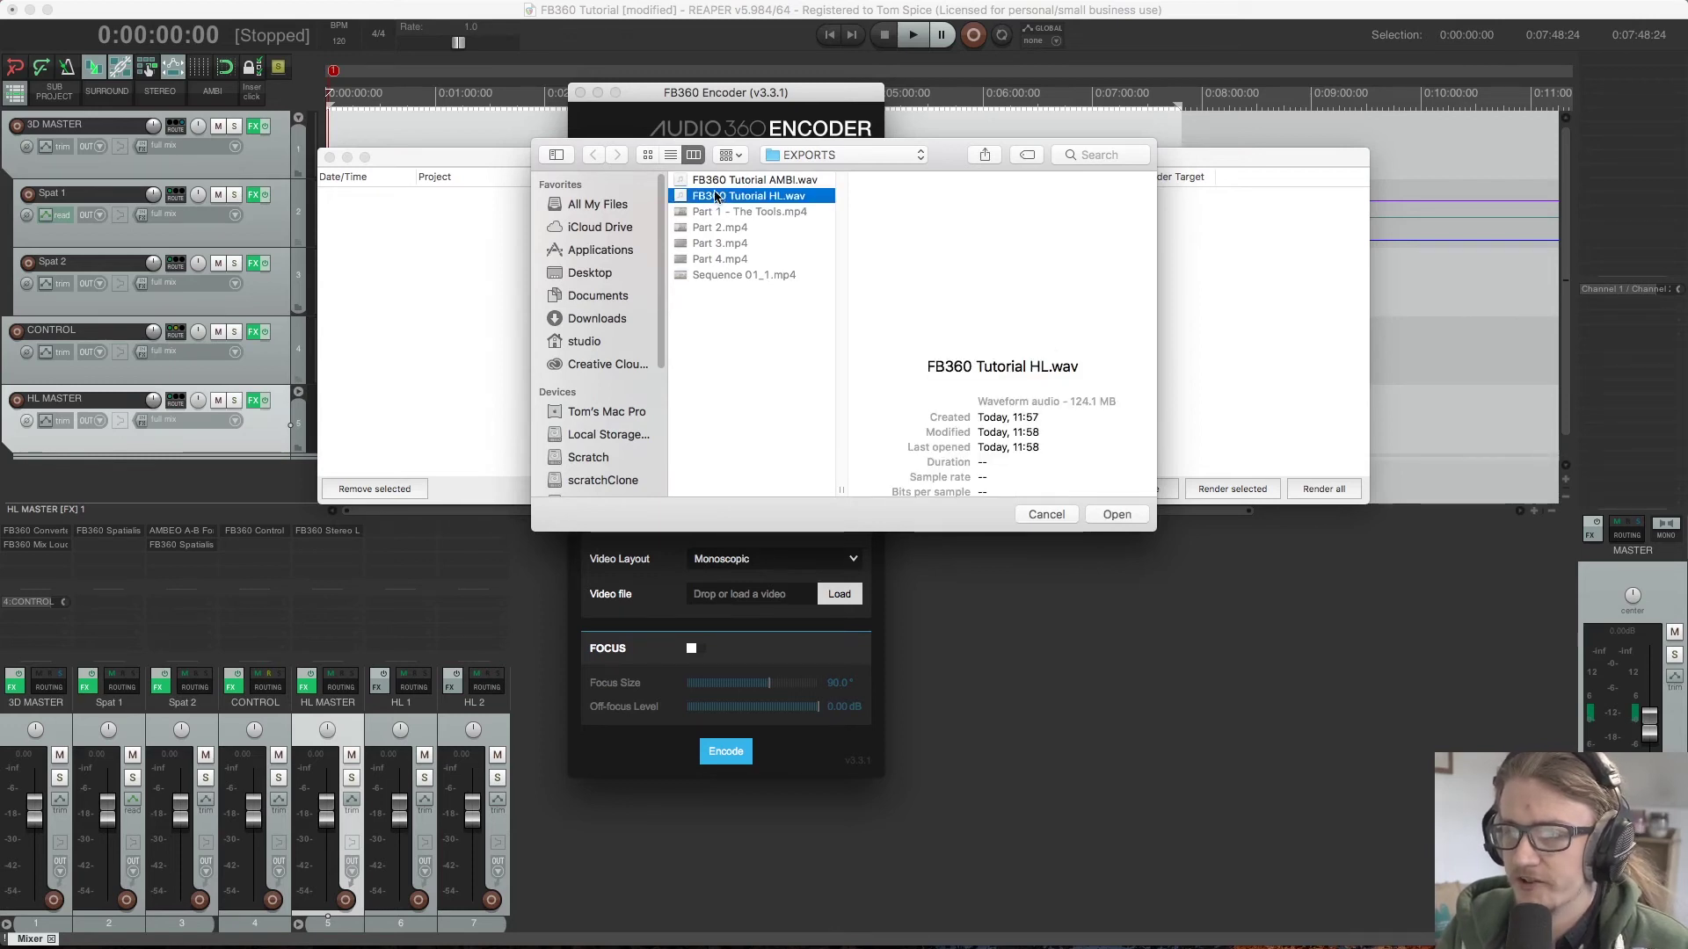
{"action": "left_click", "coordinate": [1098, 513]}
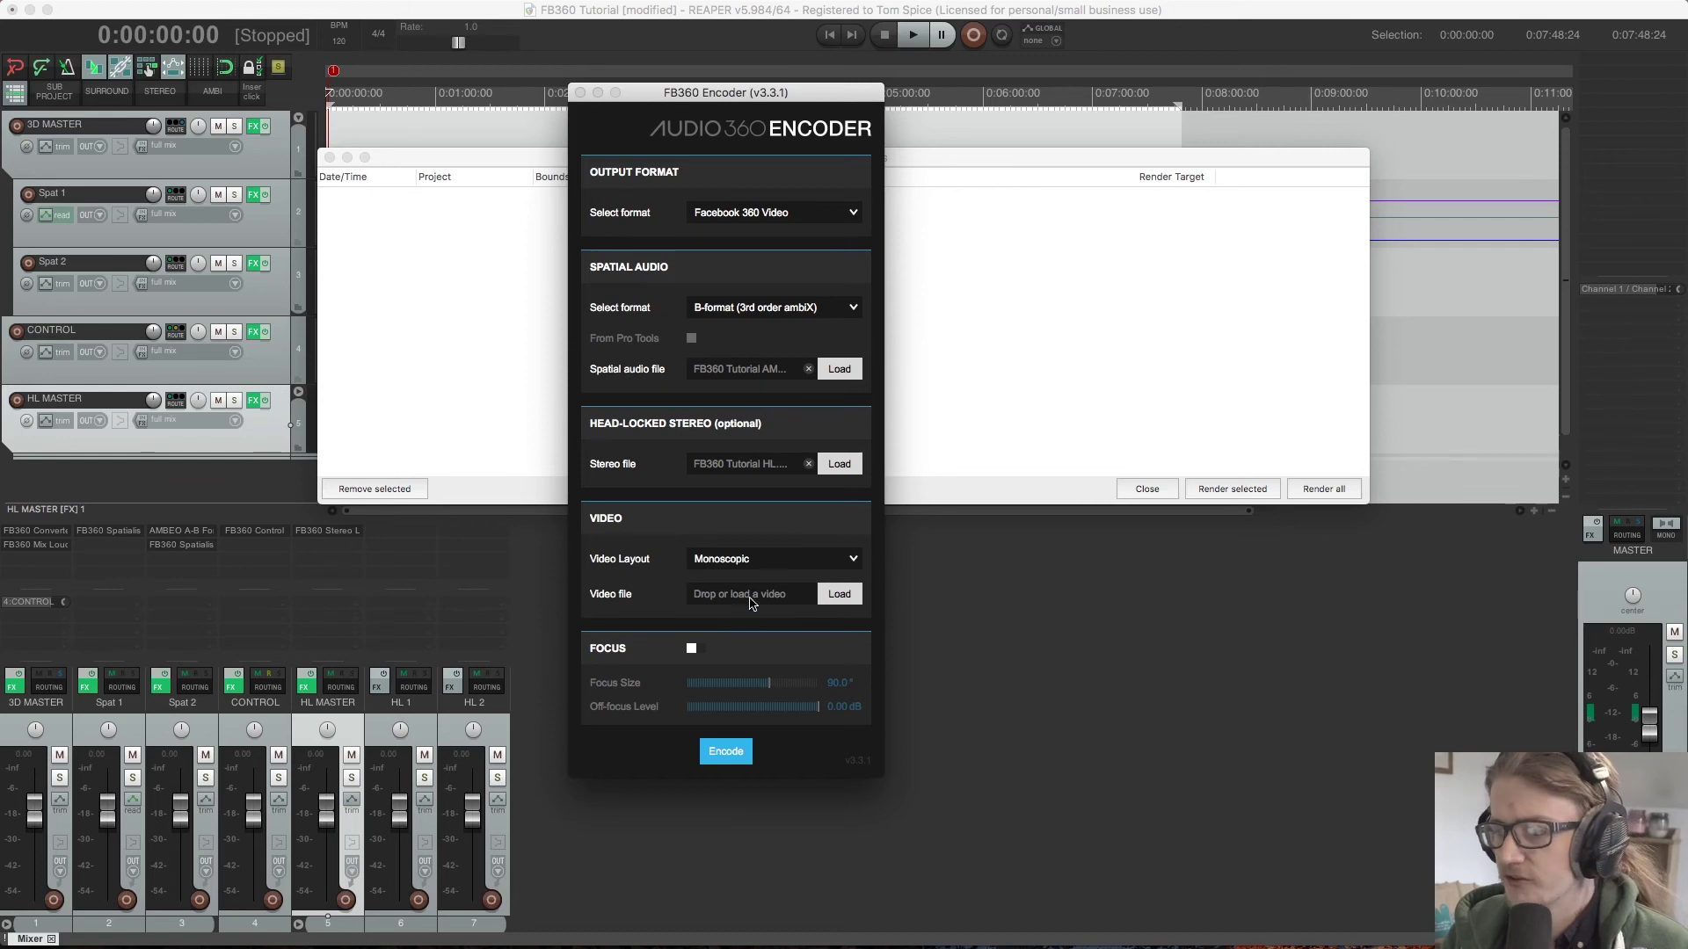
- Browse for the video file and select Sequence 01_1.mp4 in the EXPORTS folder
{"action": "left_click", "coordinate": [840, 595]}
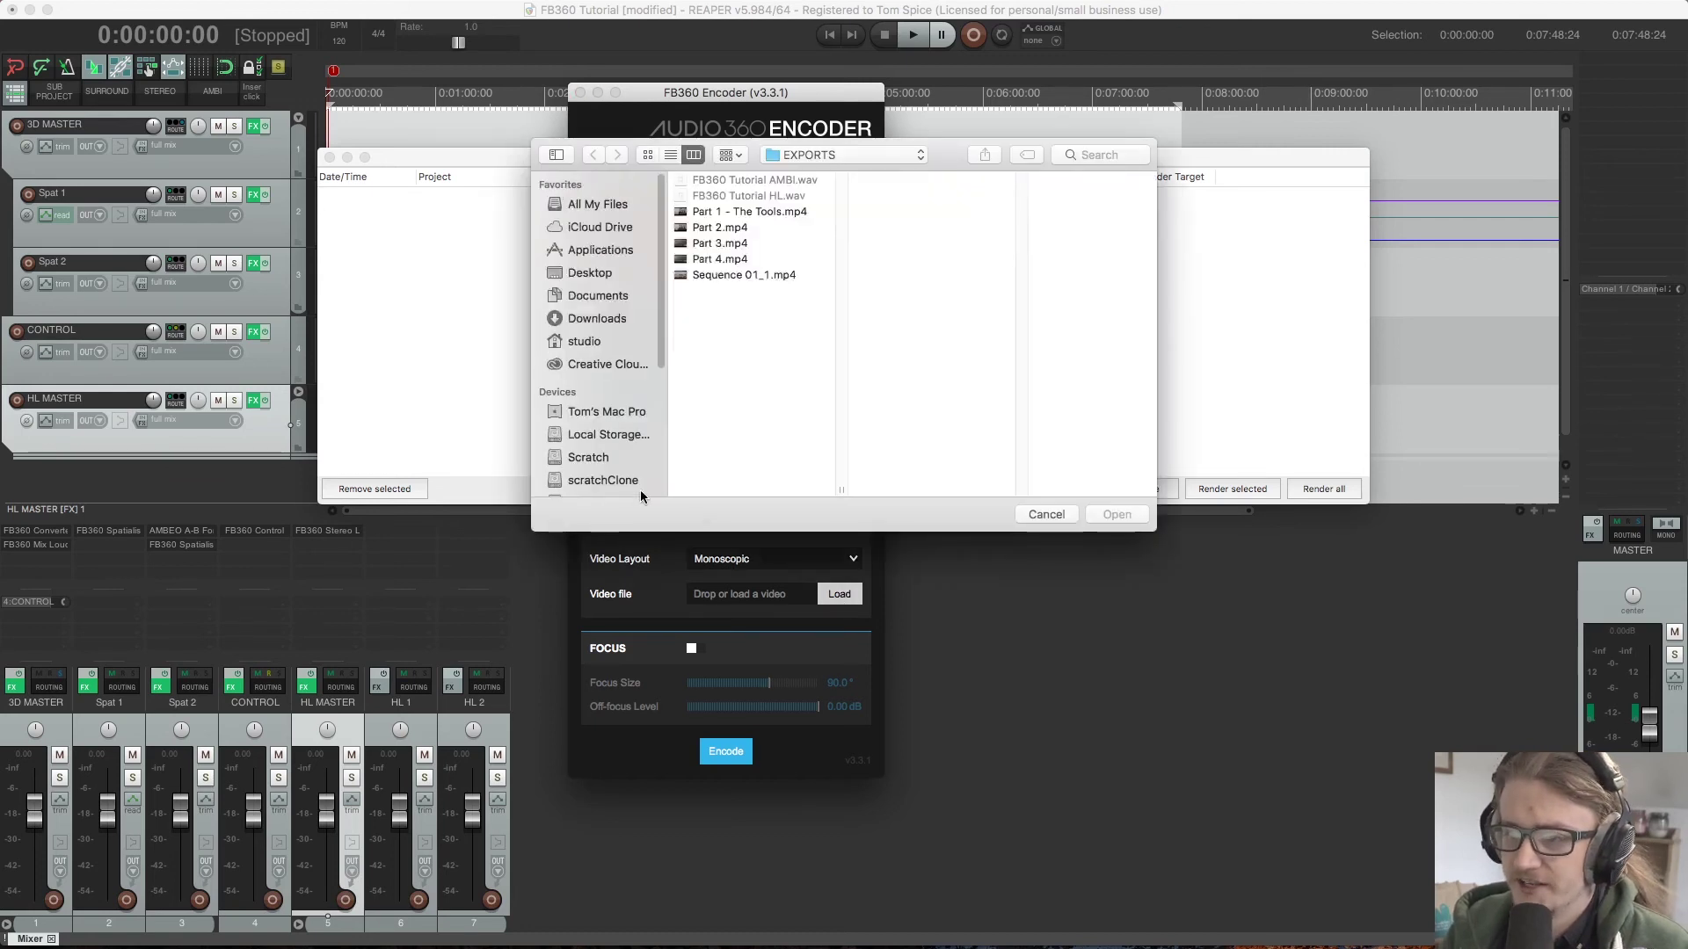
{"action": "left_click", "coordinate": [747, 276]}
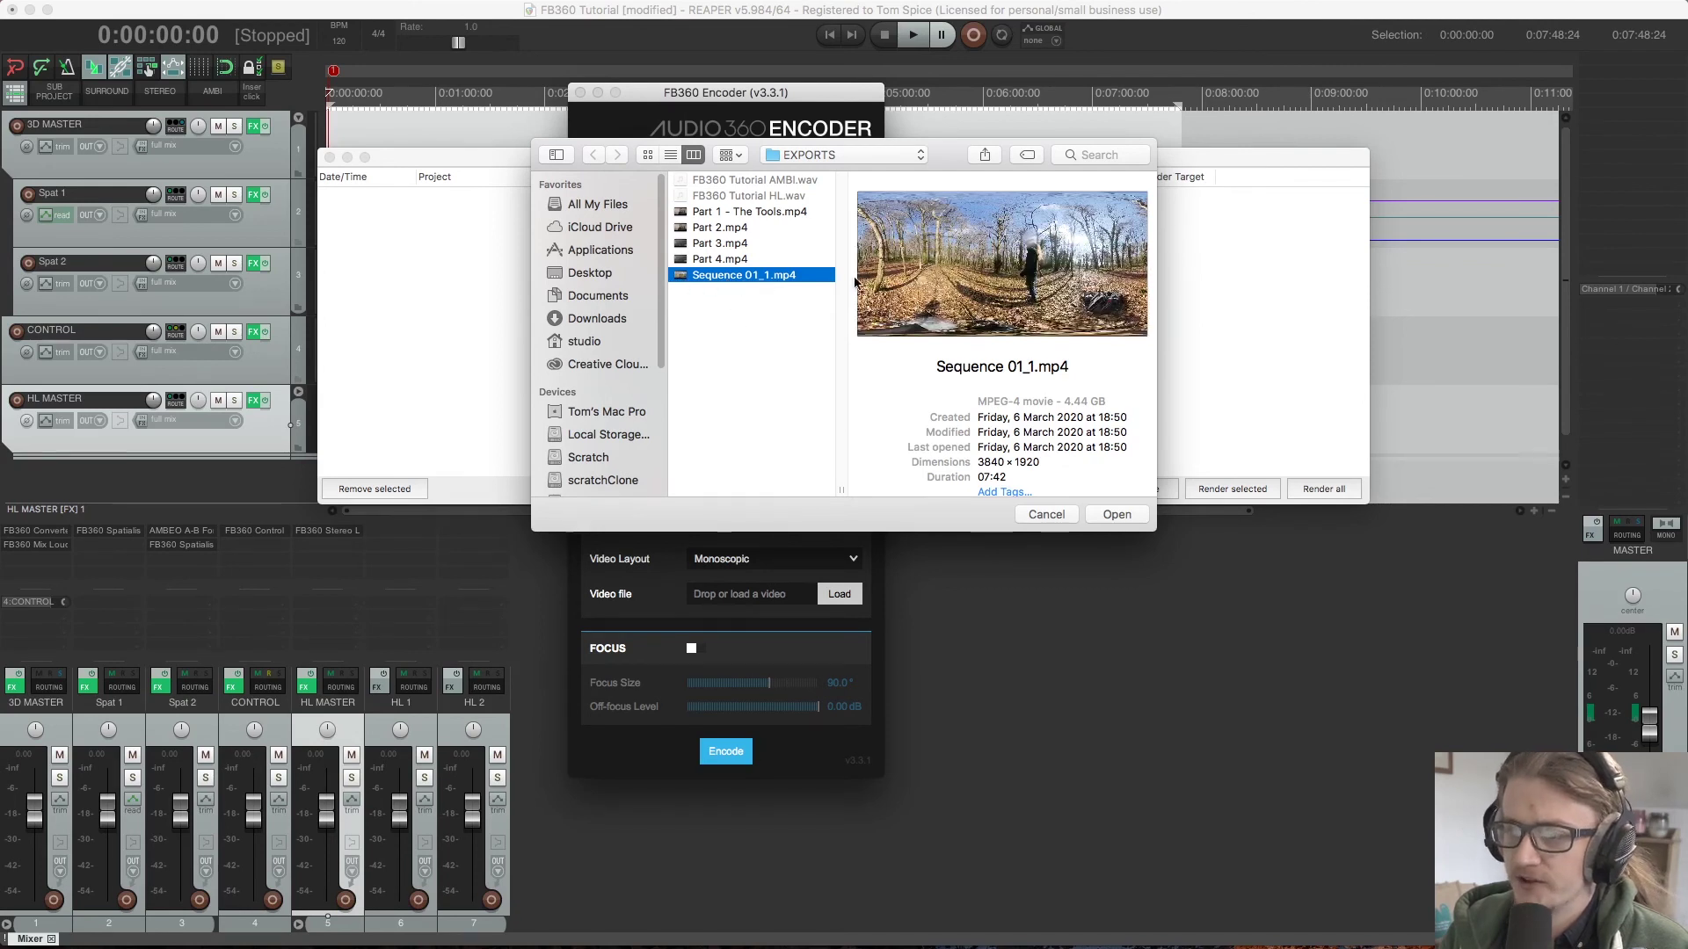
{"action": "mouse_move", "coordinate": [889, 308]}
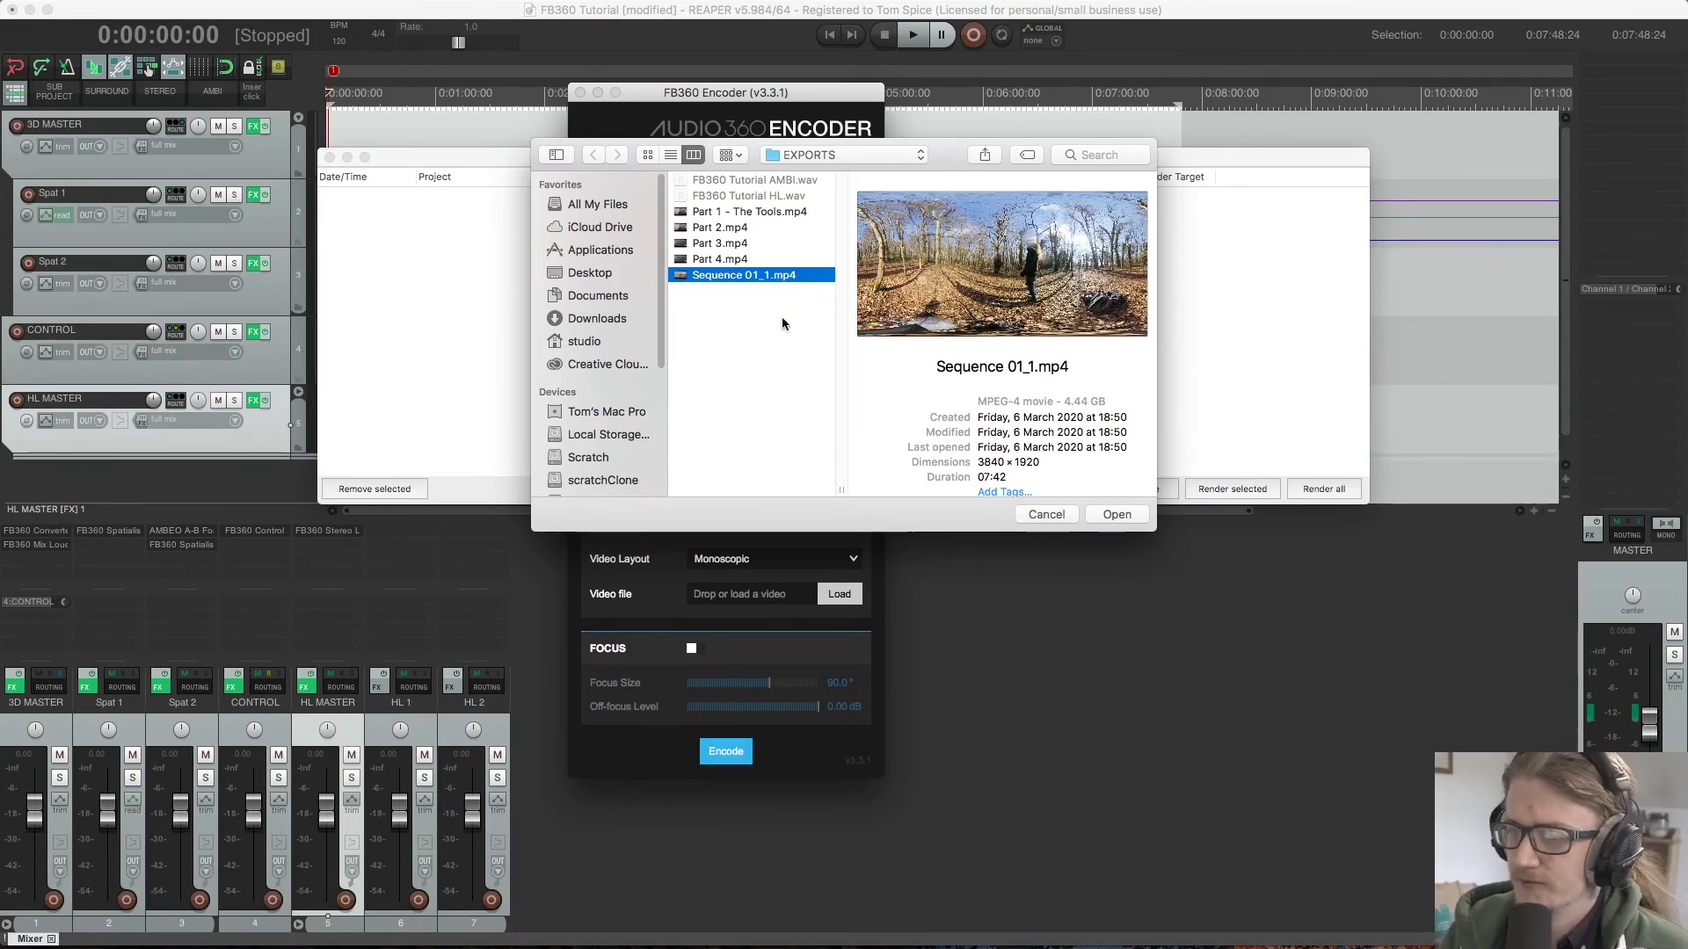
- Load Sequence 01_1.mp4 as the monoscopic 360 video and start the encode
{"action": "left_click", "coordinate": [1114, 516]}
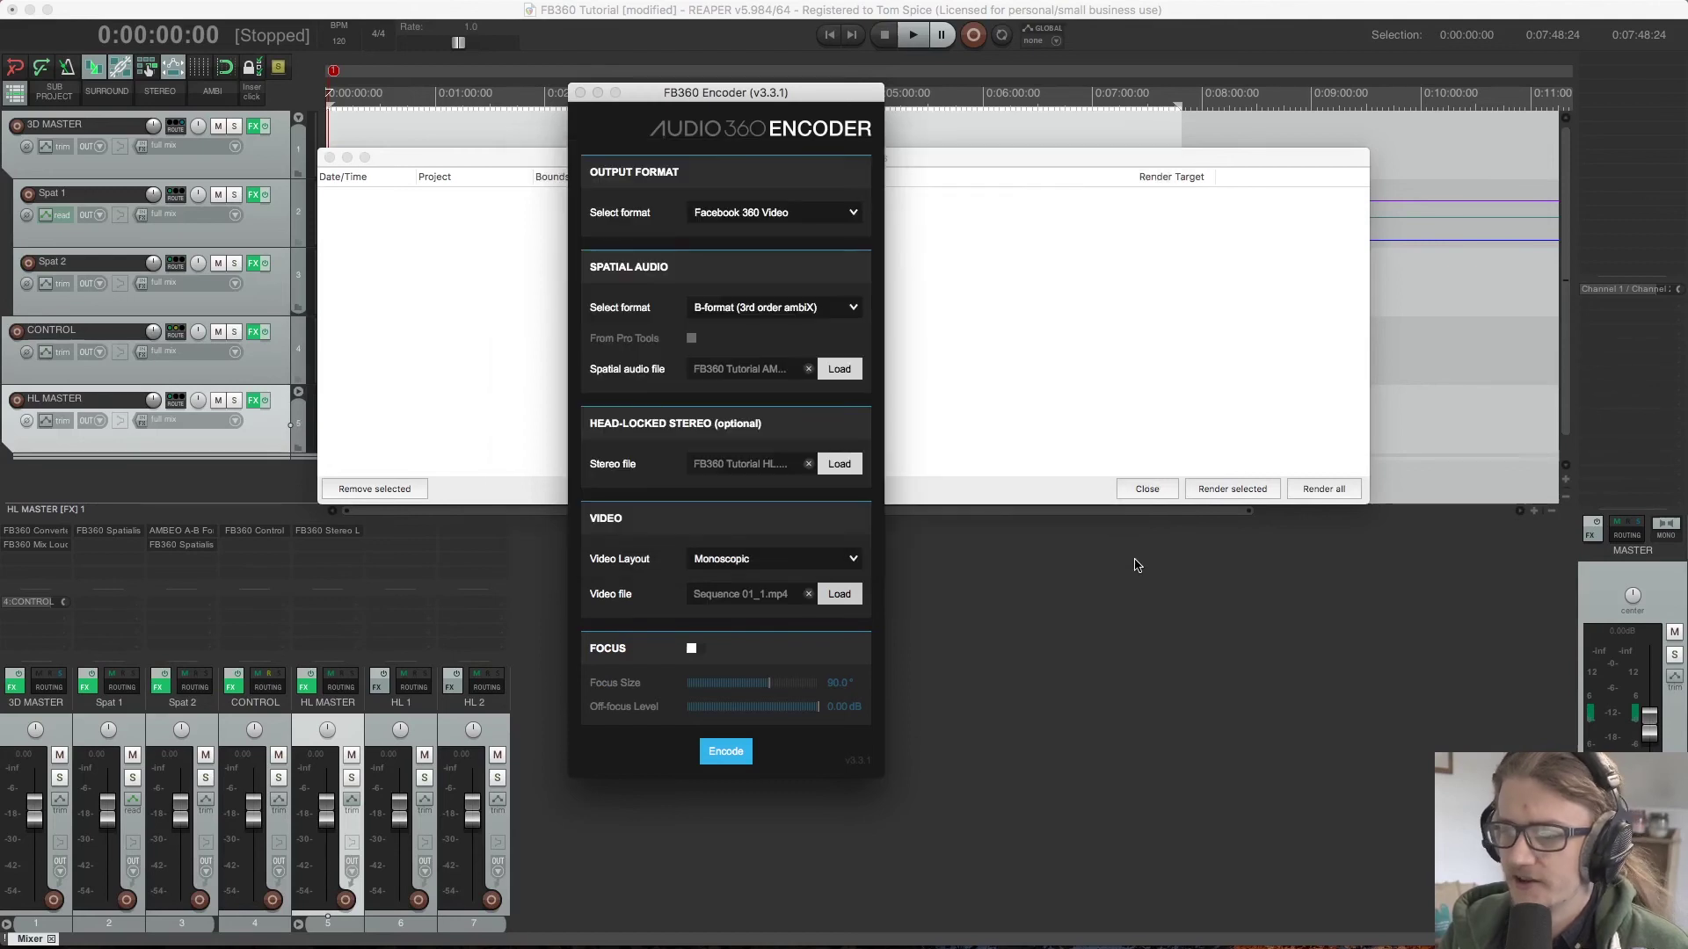
{"action": "left_click", "coordinate": [691, 647]}
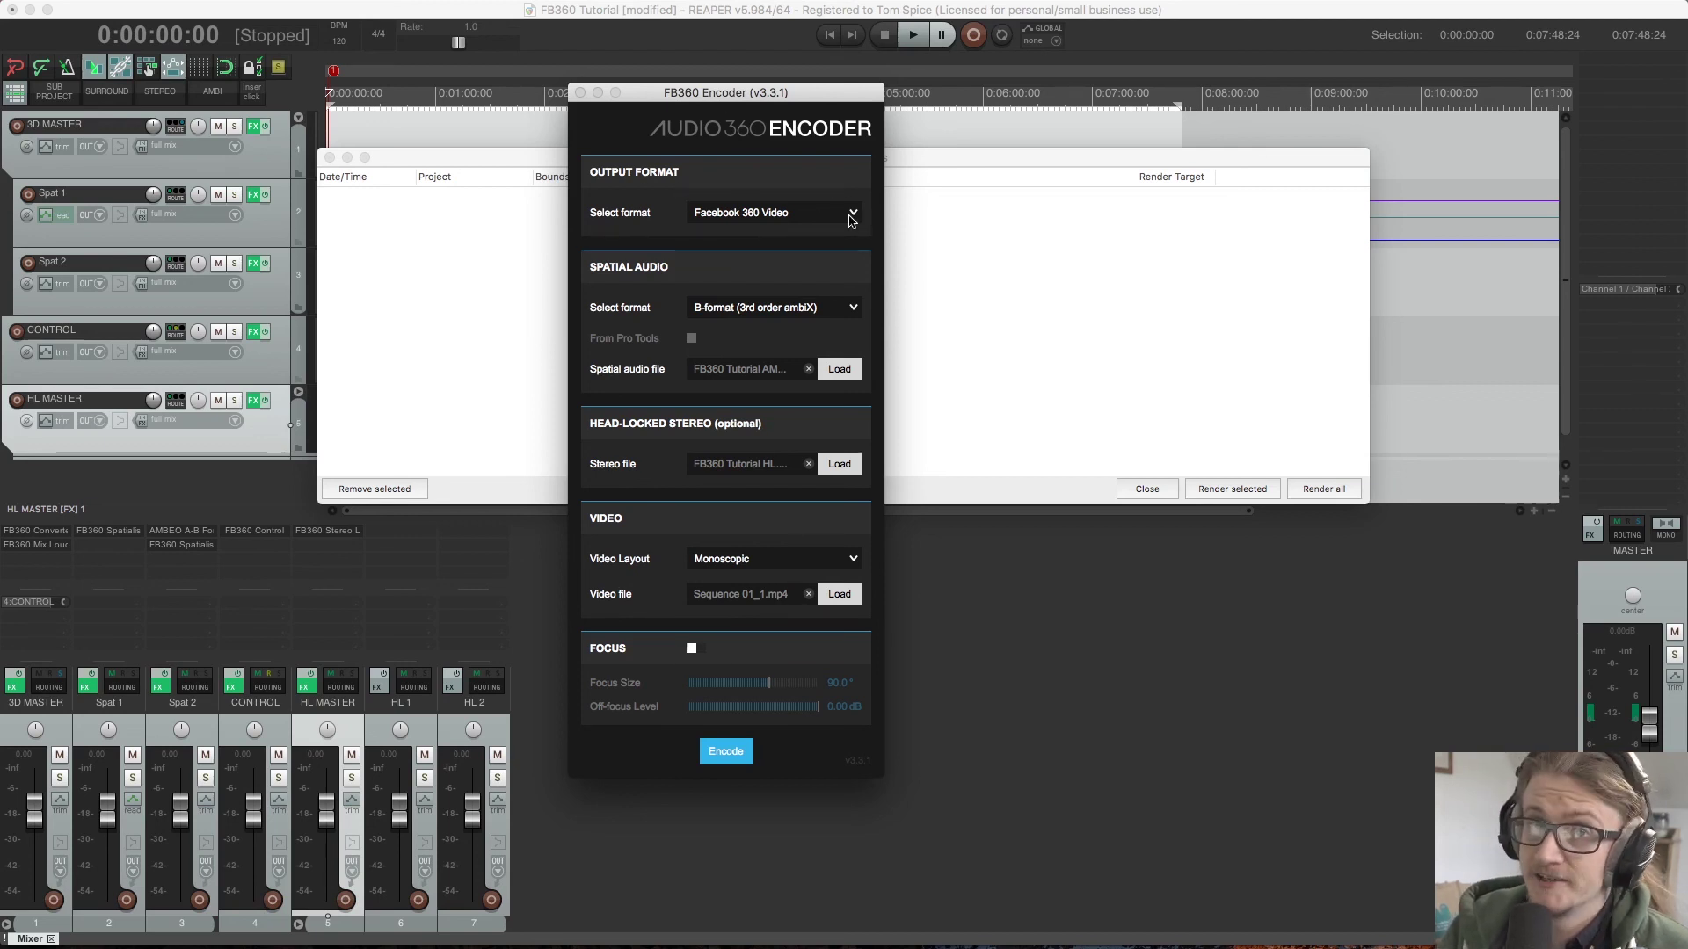
- Save the encoded Facebook 360 output as 'FB360 TUT' in the EXPORTS folder
{"action": "left_click", "coordinate": [724, 756]}
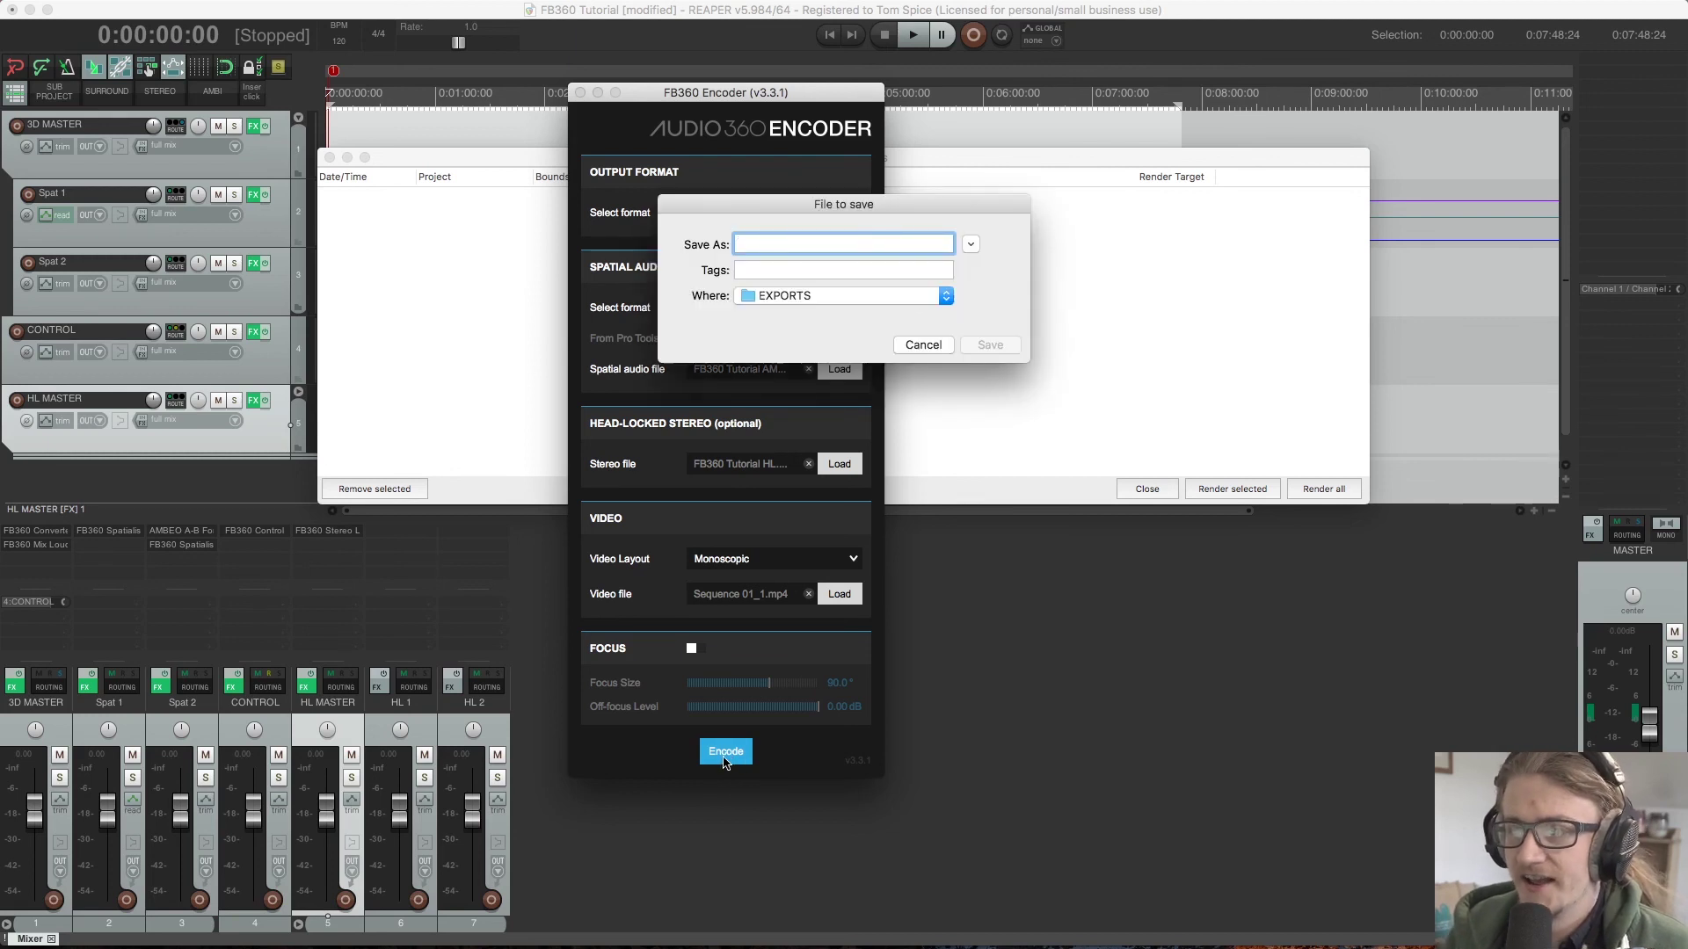
{"action": "type", "text": "FB360"}
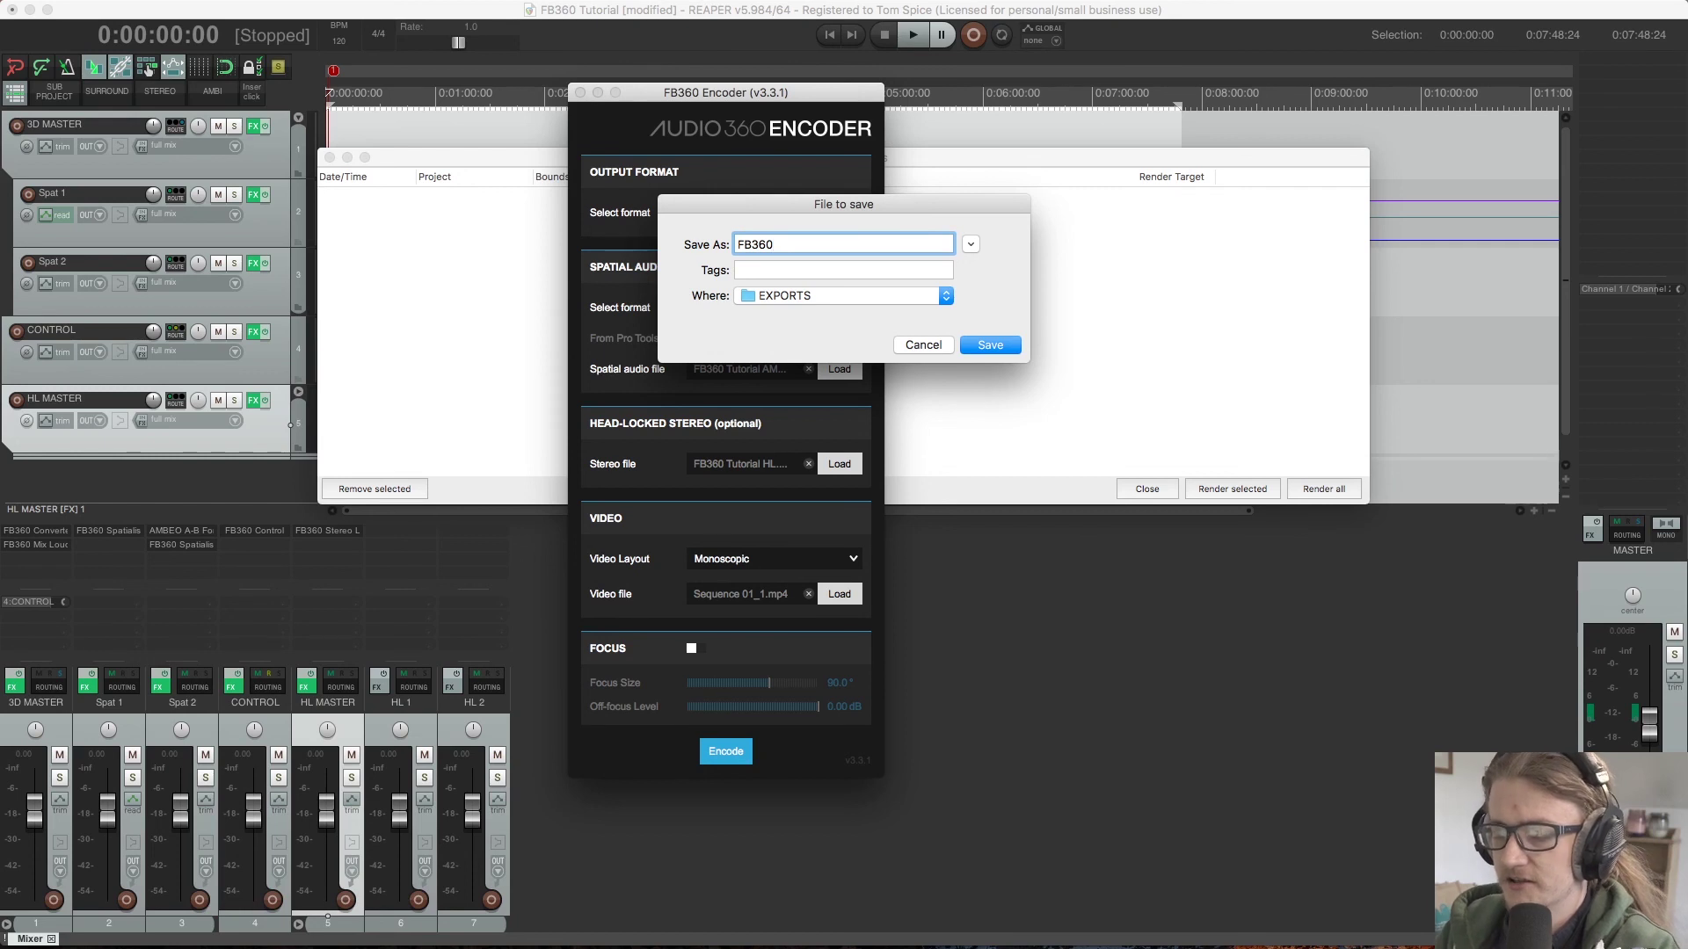
{"action": "type", "text": " TUT"}
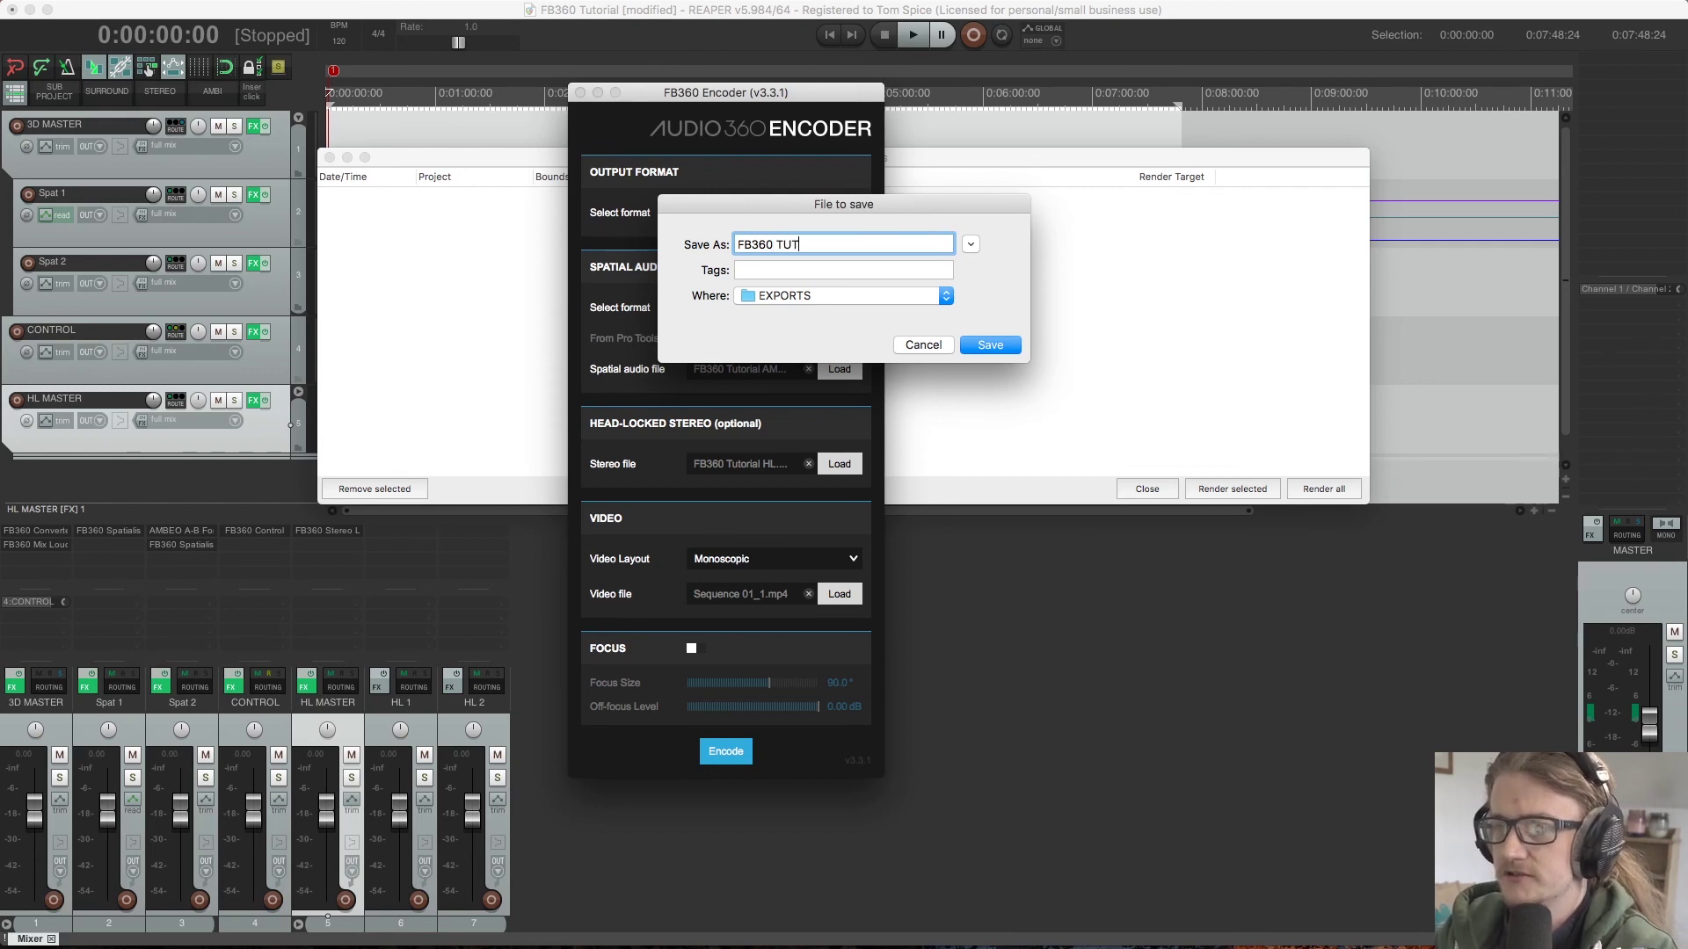
{"action": "left_click", "coordinate": [970, 246]}
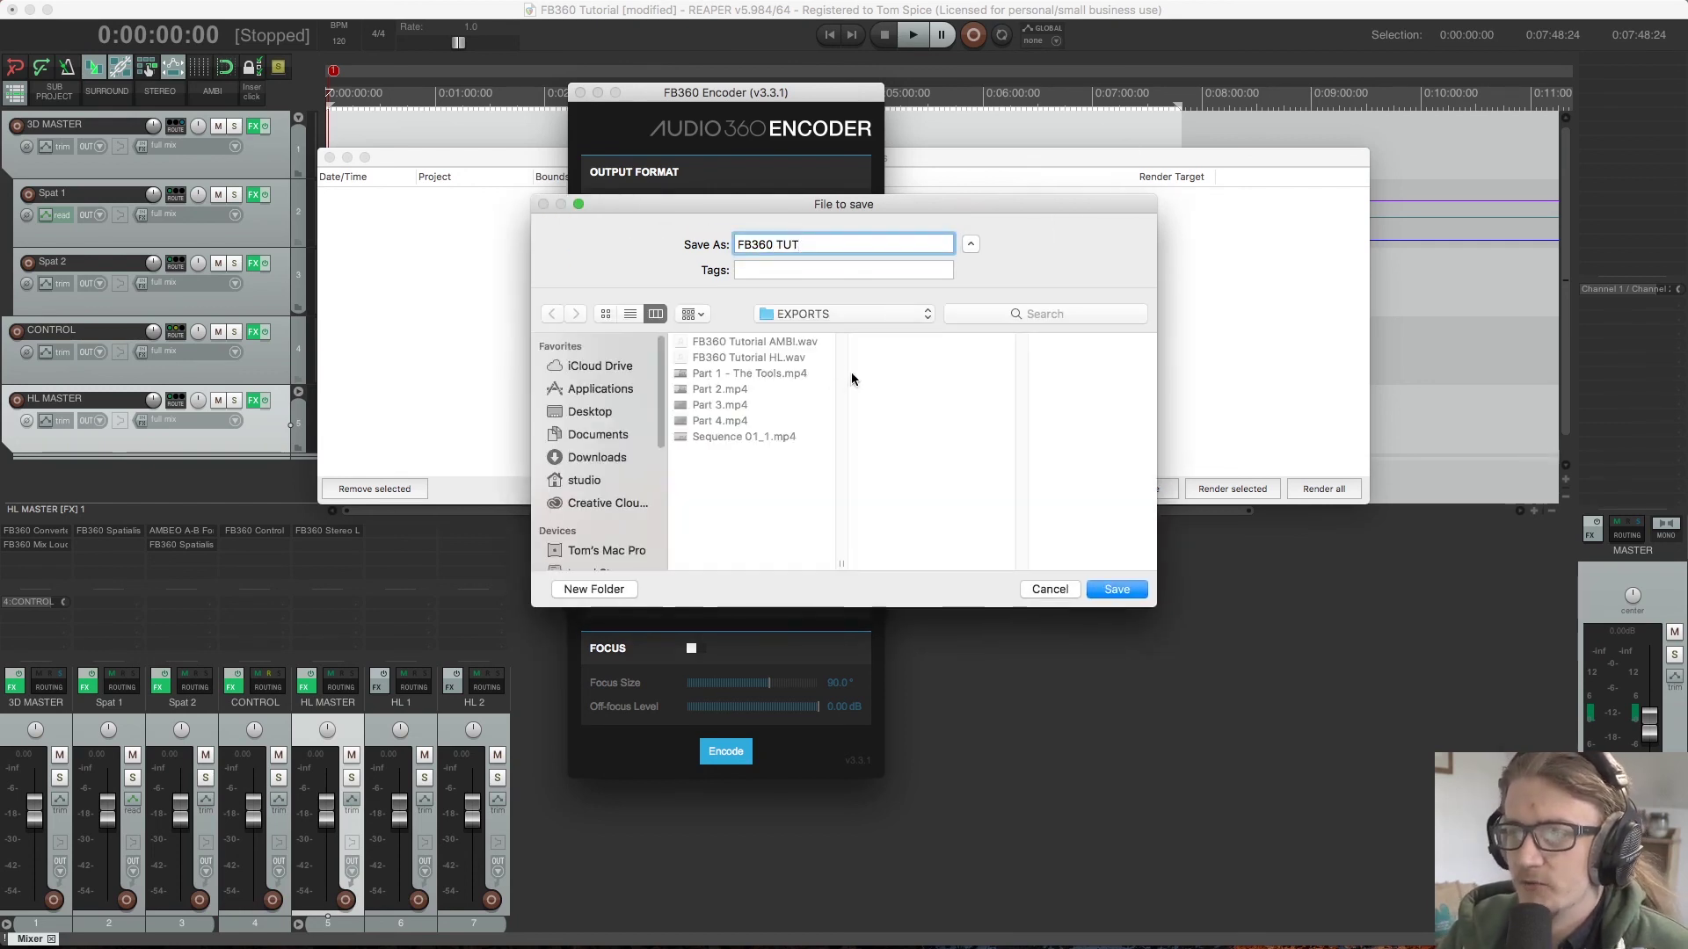
{"action": "left_click", "coordinate": [1116, 589]}
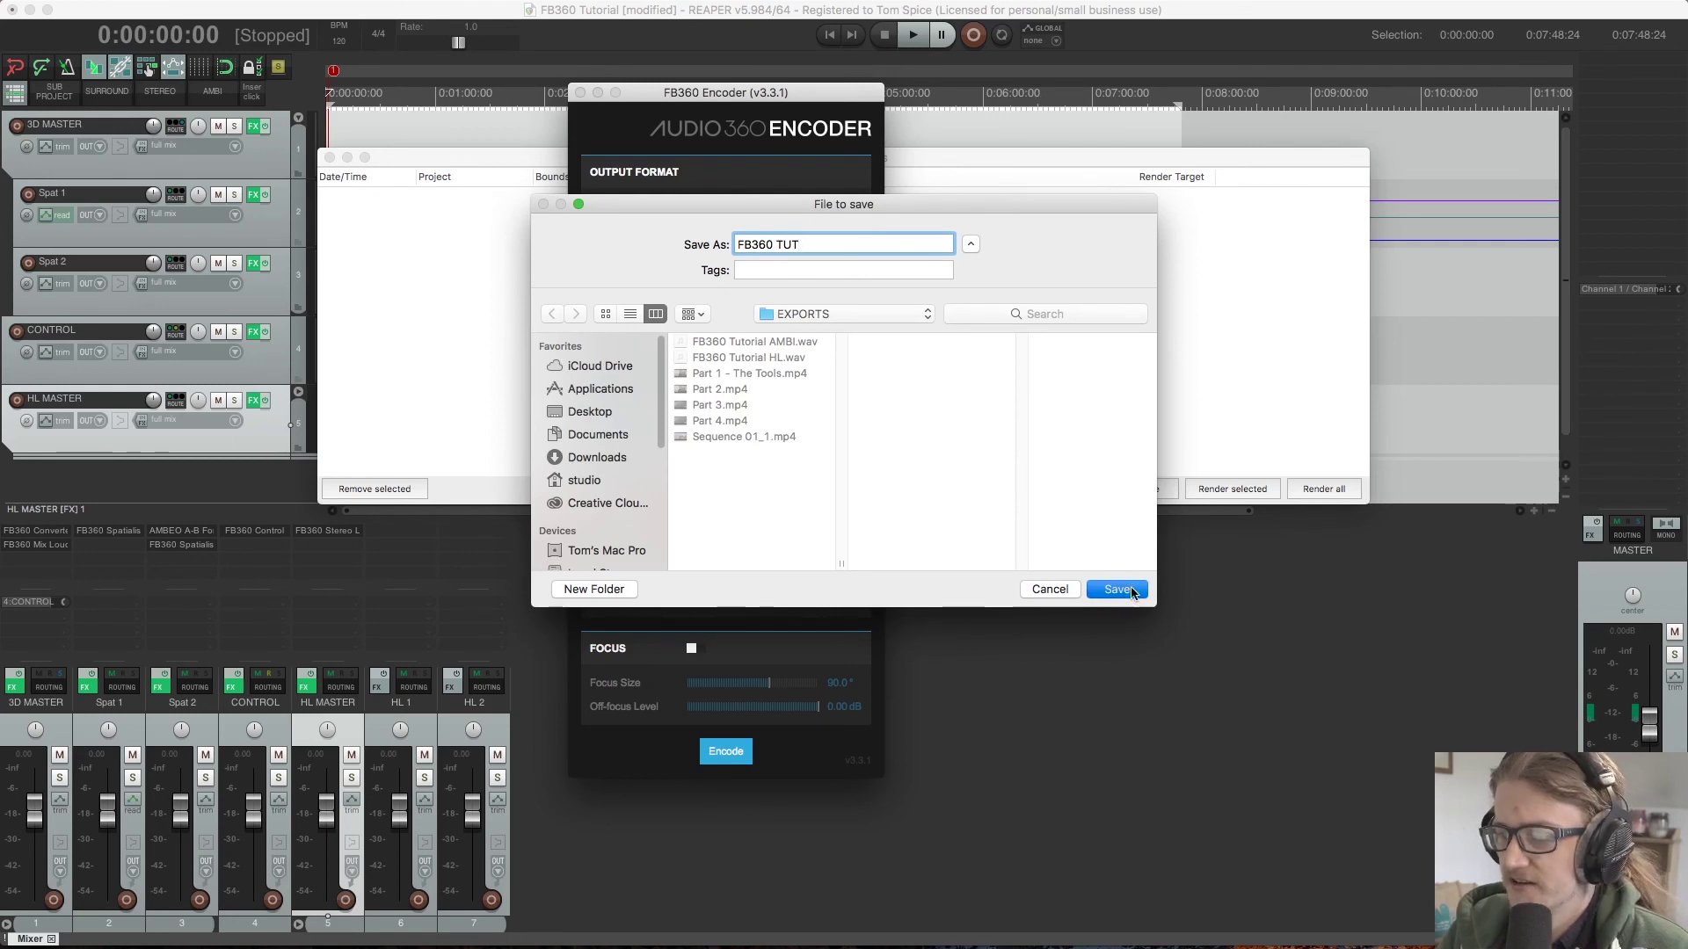